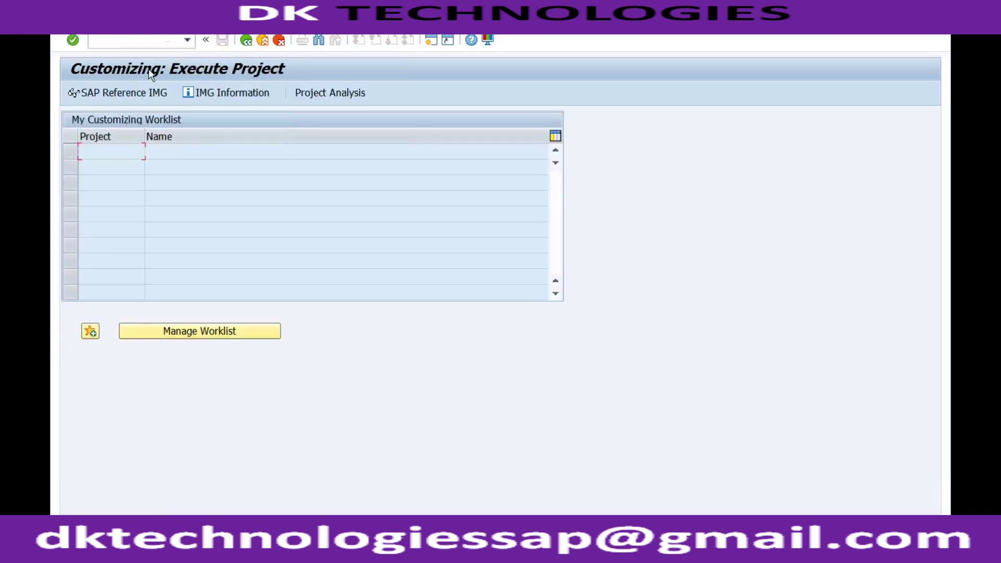
# Open the SAP Reference IMG and expand Sales and Distribution > Basic Functions > Listing/Exclusion.
pyautogui.click(127, 94)
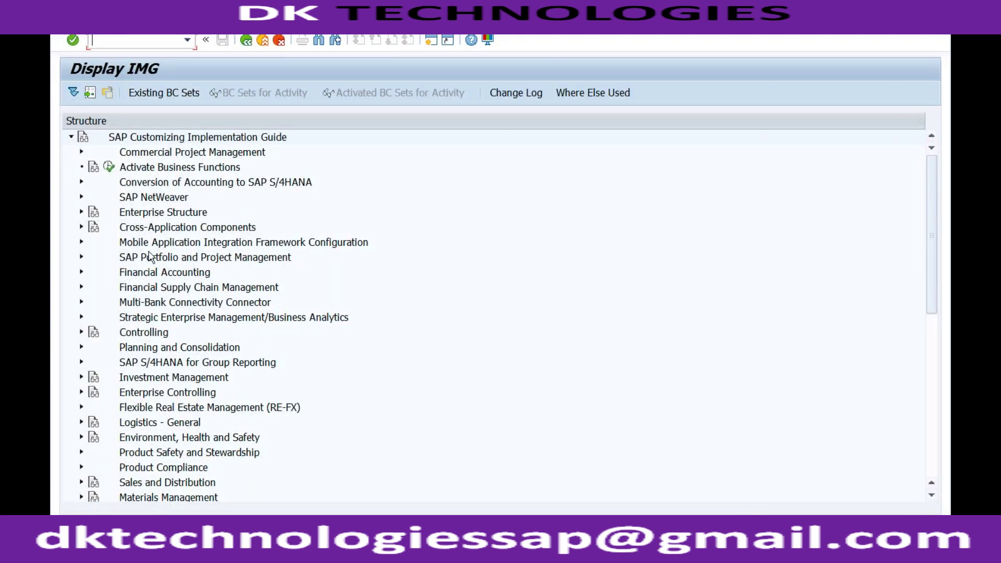
pyautogui.click(82, 483)
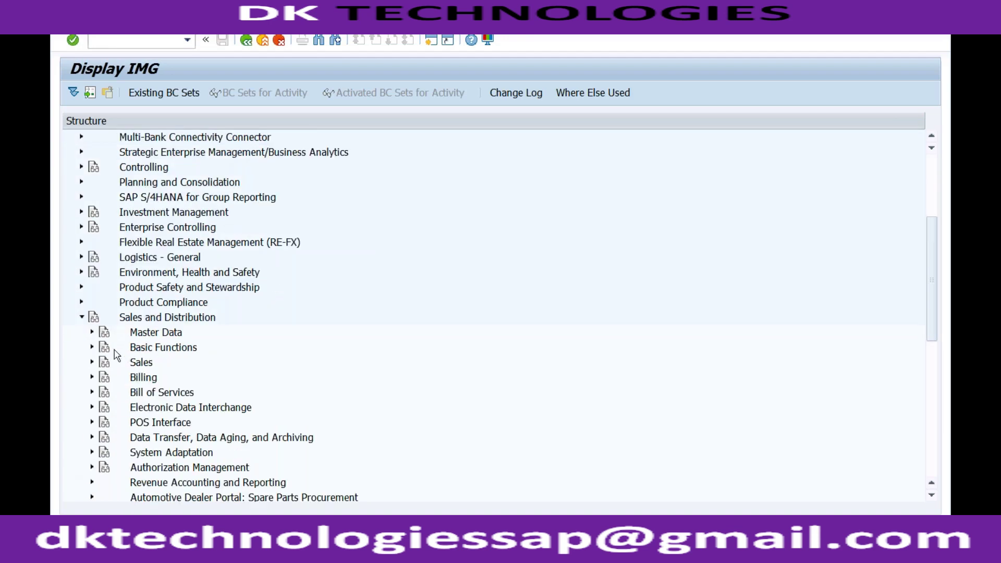
pyautogui.click(92, 348)
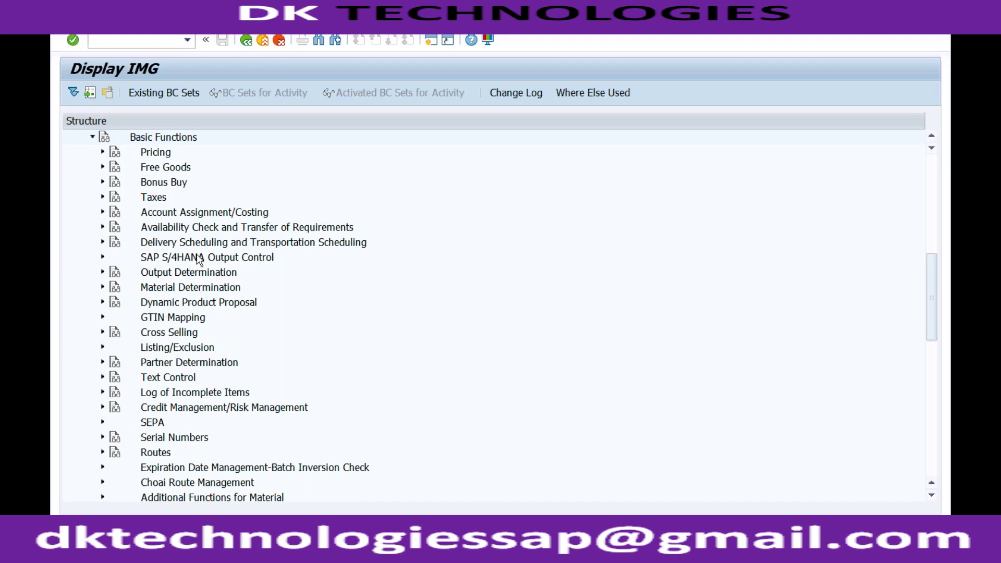
pyautogui.click(179, 348)
pyautogui.click(102, 348)
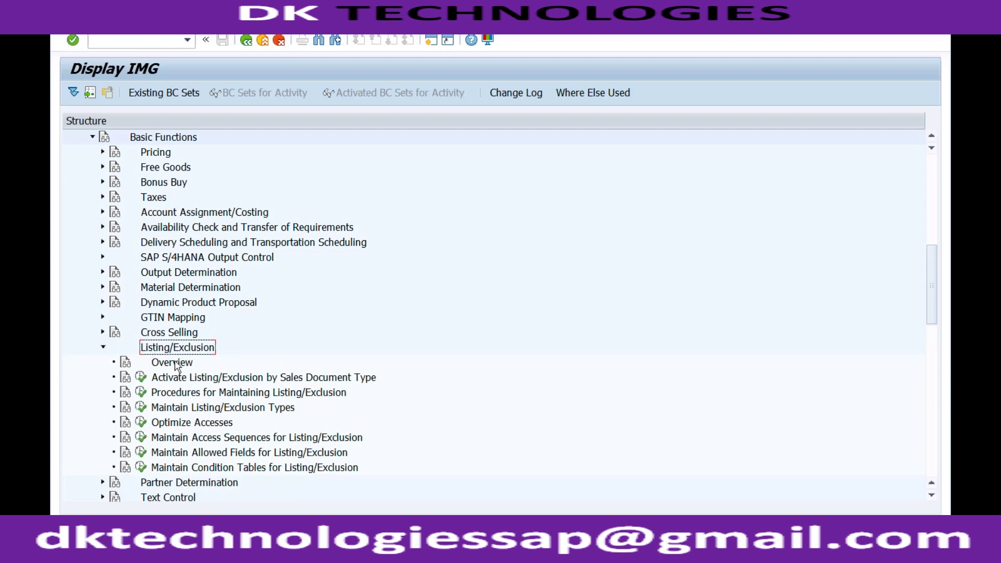
# Open Activate Listing/Exclusion by Sales Document Type and position the list at document type OR.
pyautogui.click(198, 382)
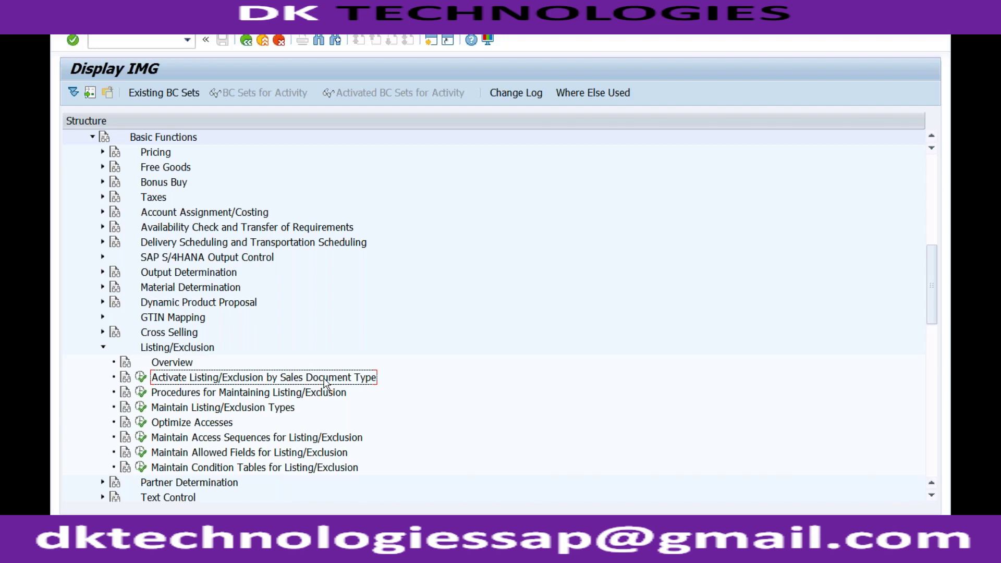
pyautogui.click(141, 377)
pyautogui.click(136, 433)
pyautogui.write('or')
pyautogui.press('Return')
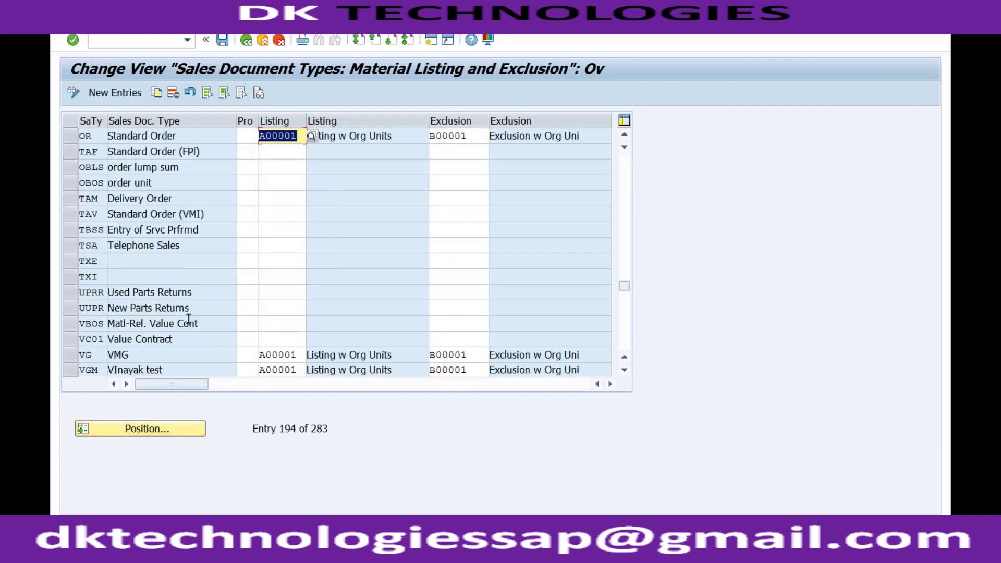
# Review the listing and exclusion procedures assigned to sales document type OR, and return to the IMG structure.
pyautogui.click(299, 136)
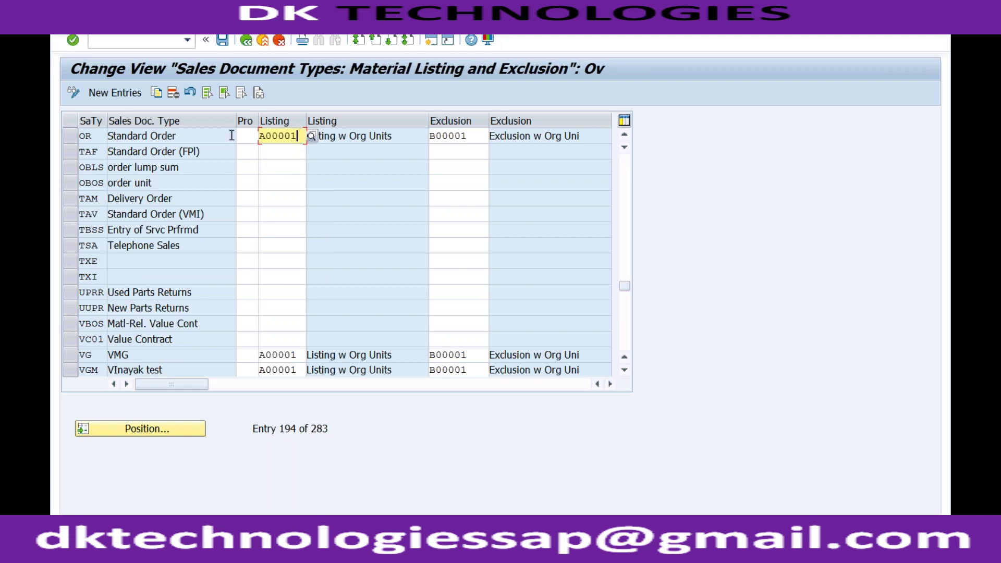
pyautogui.click(467, 136)
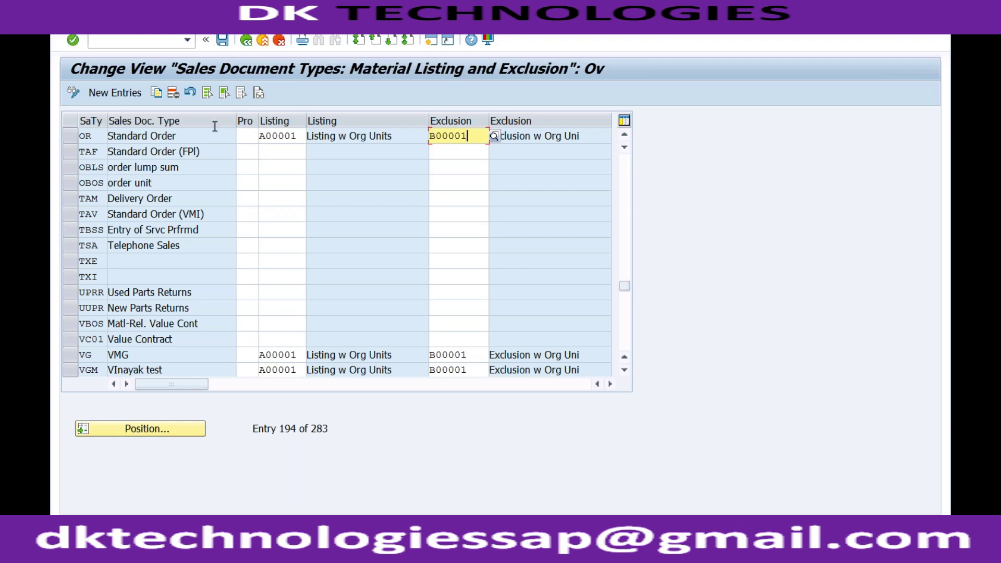
pyautogui.click(92, 137)
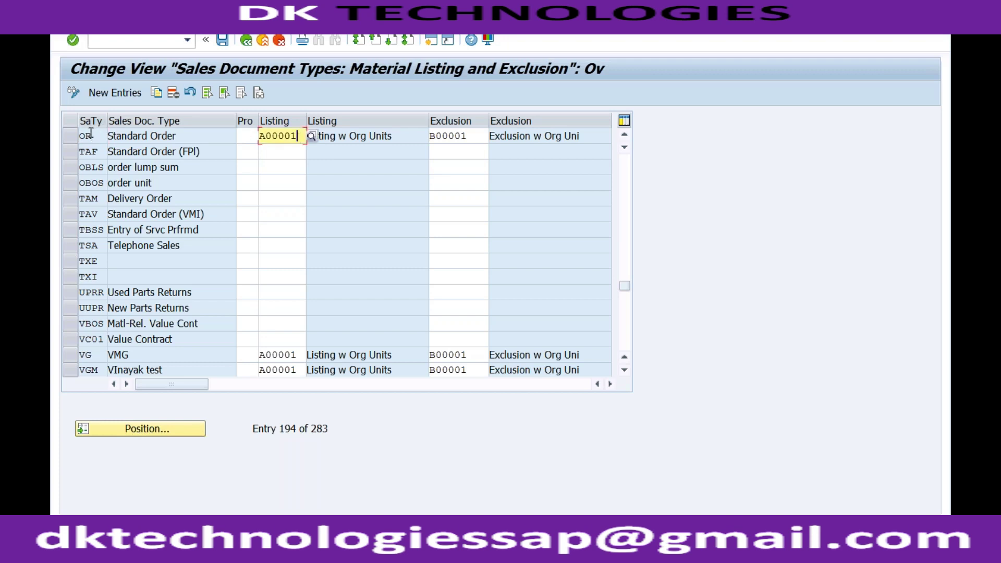
pyautogui.click(288, 137)
pyautogui.click(471, 140)
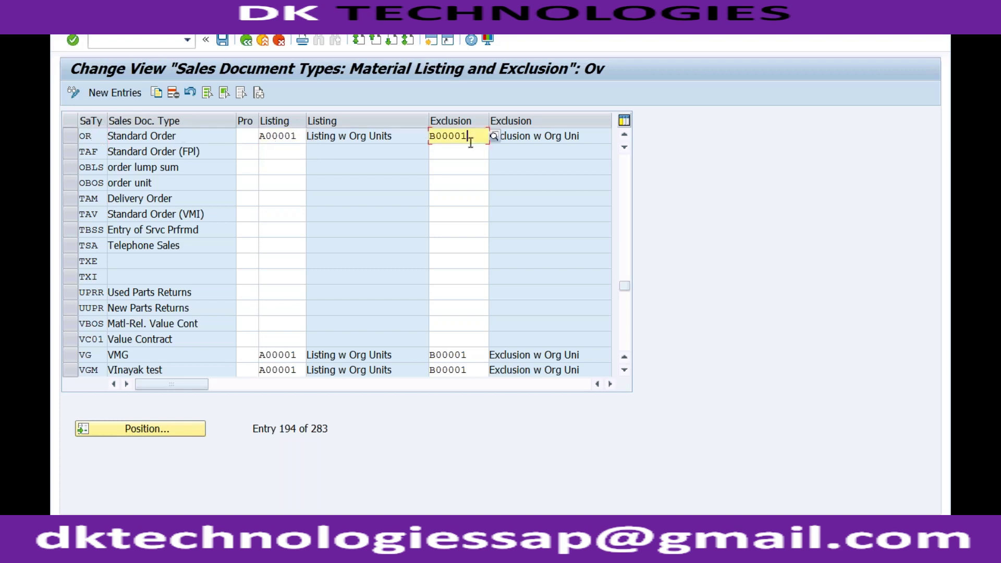
pyautogui.click(99, 139)
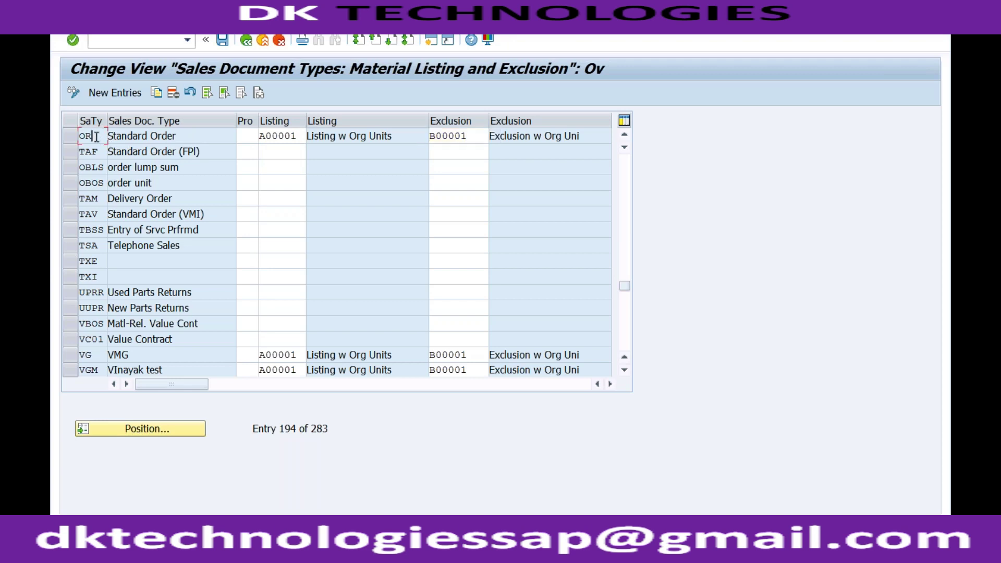
pyautogui.click(246, 41)
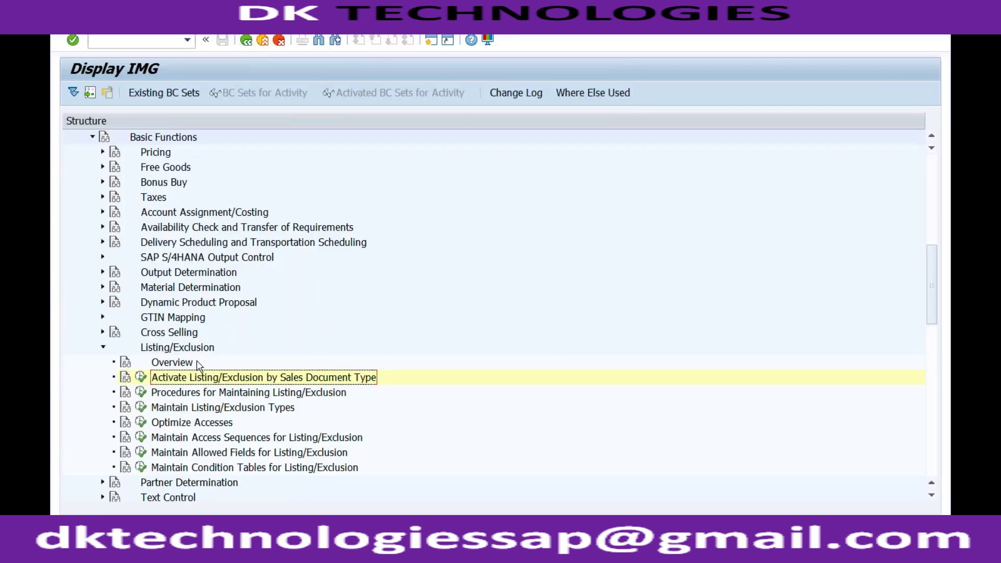
# Open Procedures for Maintaining Listing/Exclusion, examine the entries A00001 and B00001, and return to the IMG.
pyautogui.click(191, 408)
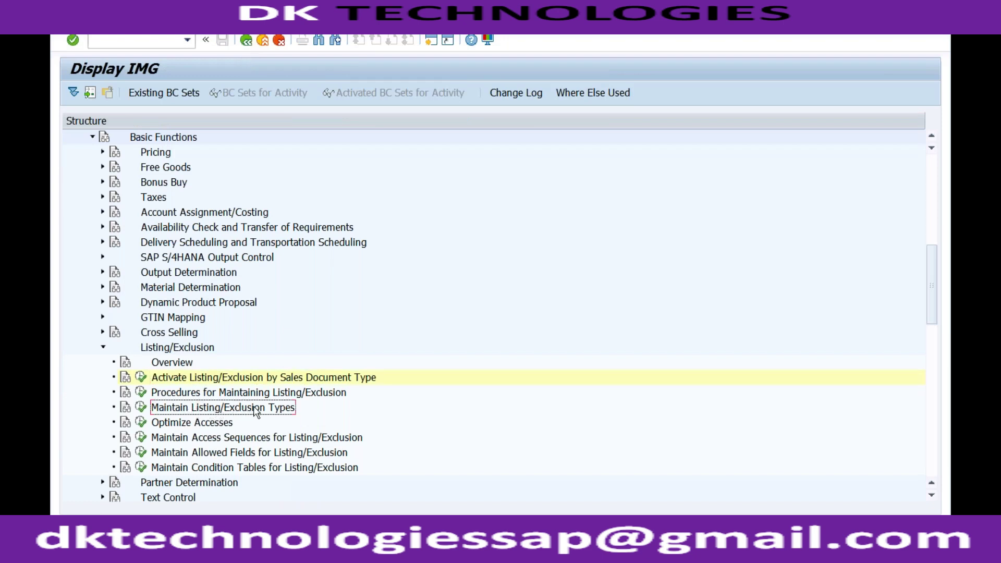
pyautogui.click(219, 395)
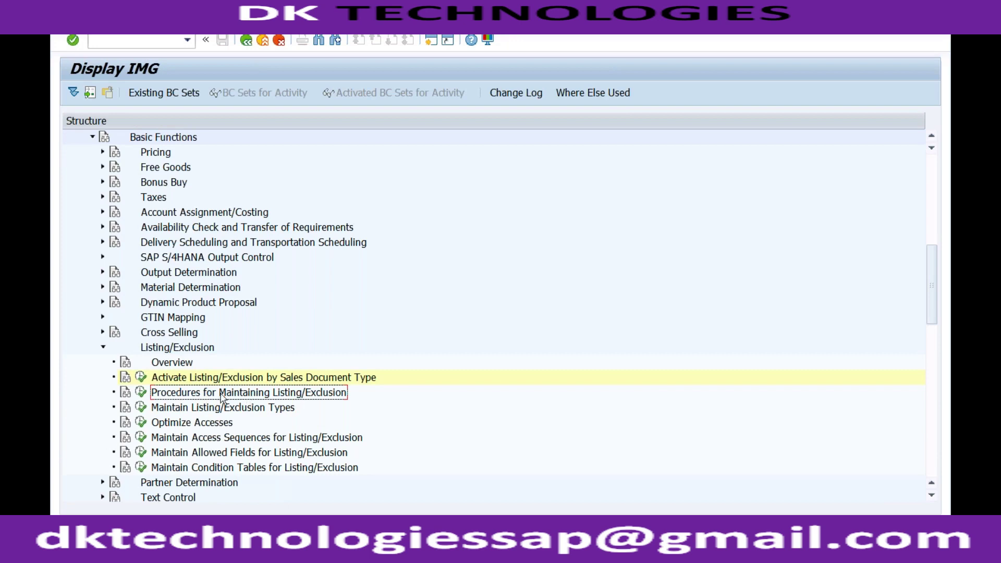
pyautogui.click(141, 392)
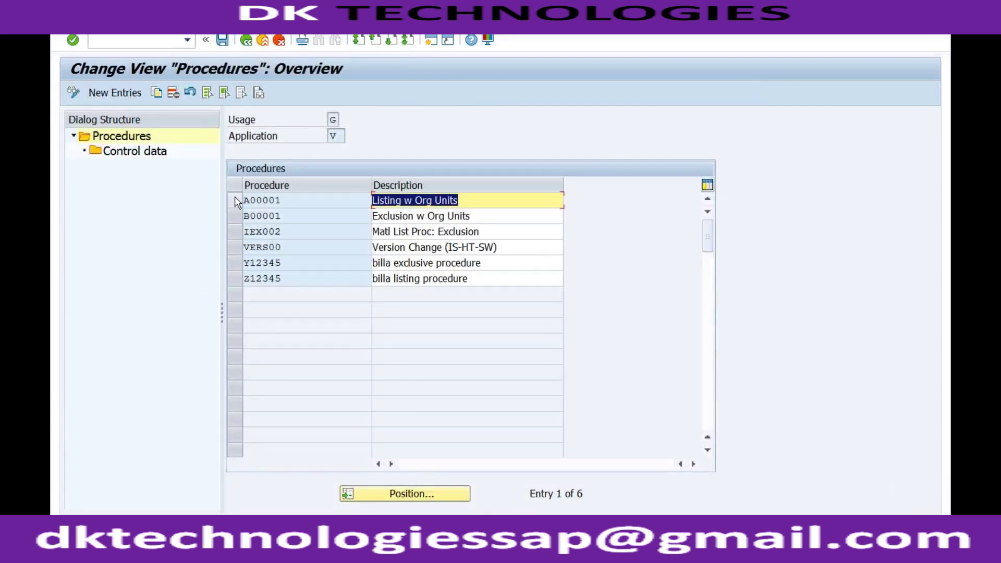
pyautogui.click(236, 201)
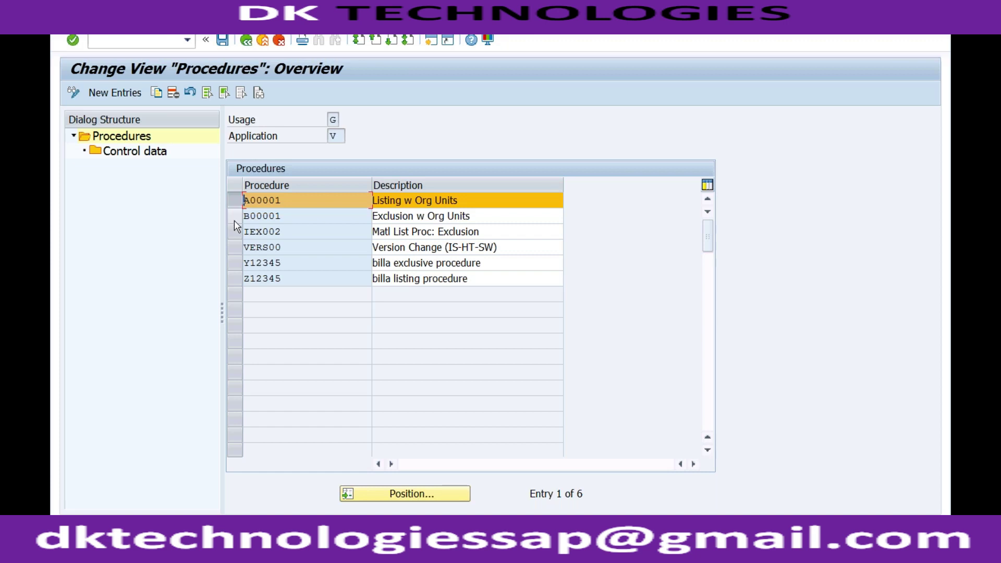
pyautogui.click(234, 218)
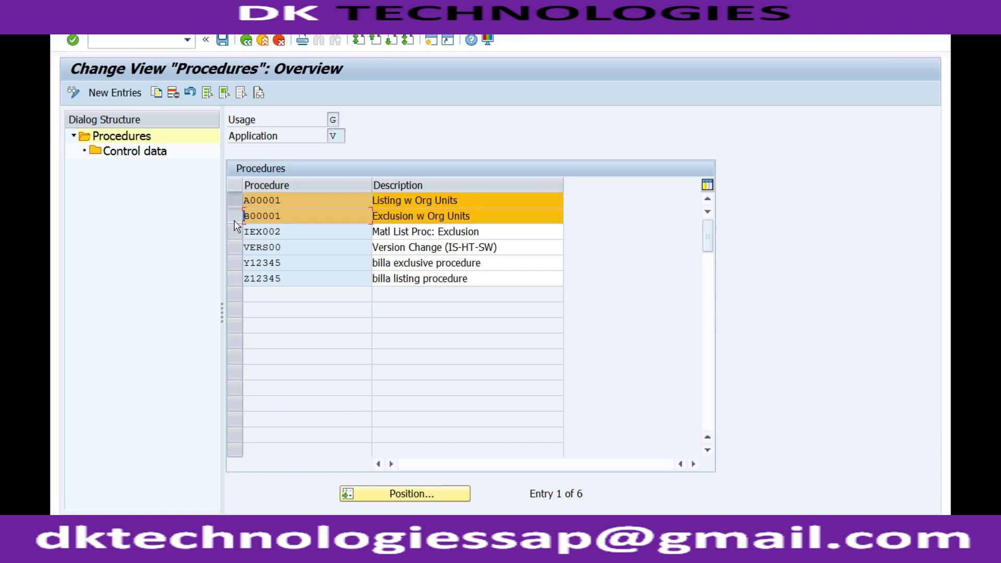
pyautogui.click(246, 42)
# Recheck the listing and exclusion procedures of document type OR in Activate Listing/Exclusion by Sales Document Type.
pyautogui.click(136, 374)
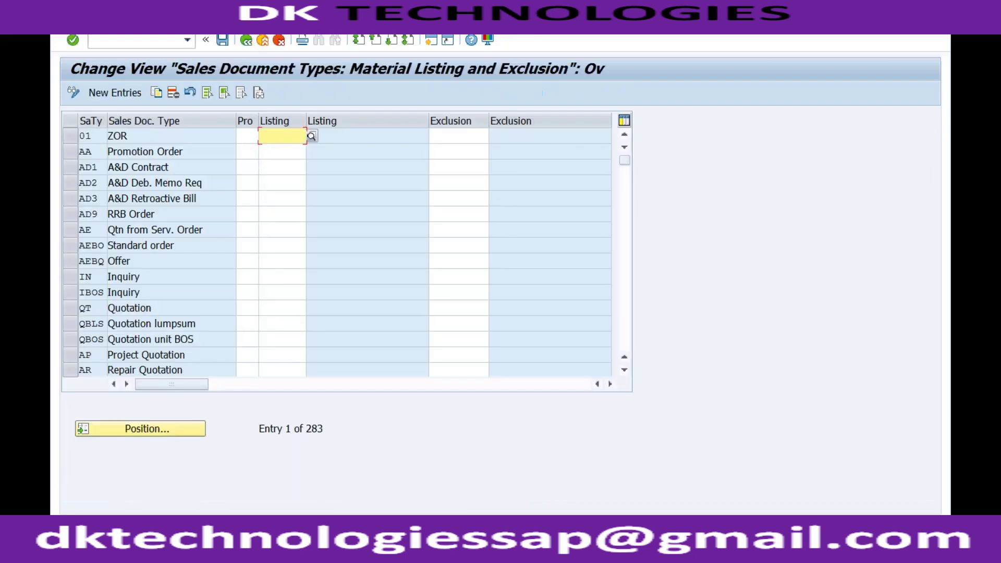
pyautogui.click(141, 429)
pyautogui.write('or')
pyautogui.press('Return')
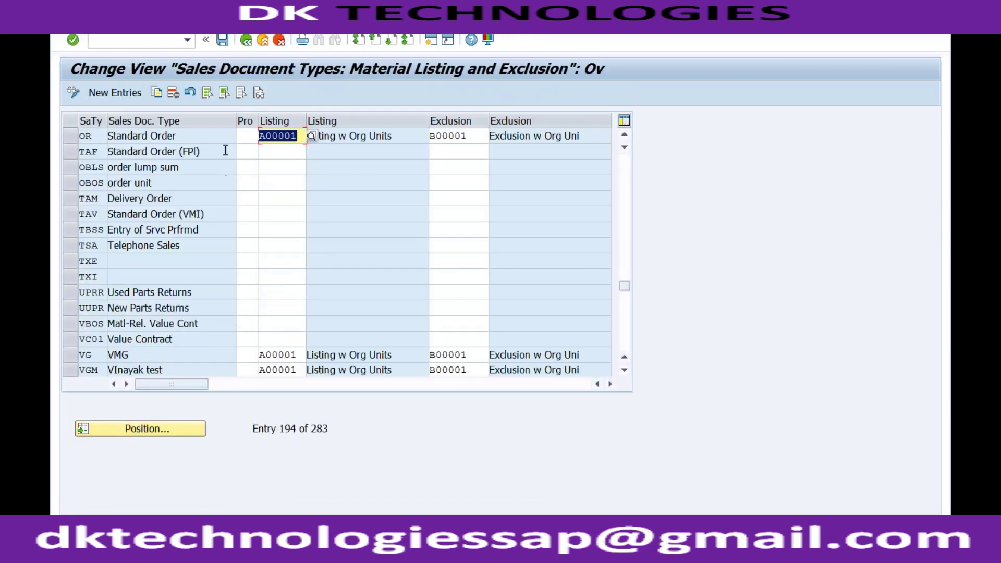
pyautogui.click(296, 136)
pyautogui.click(437, 136)
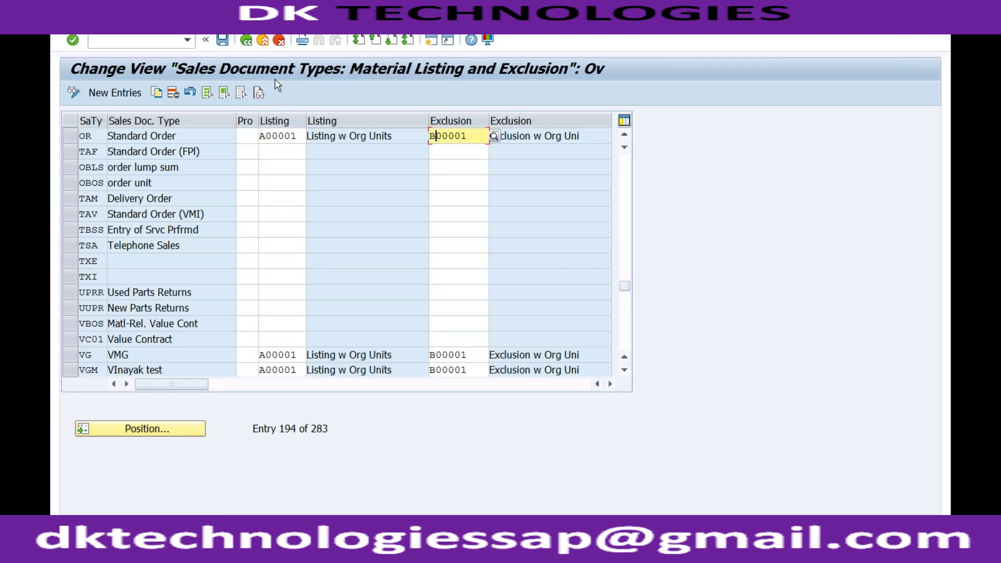
pyautogui.click(246, 41)
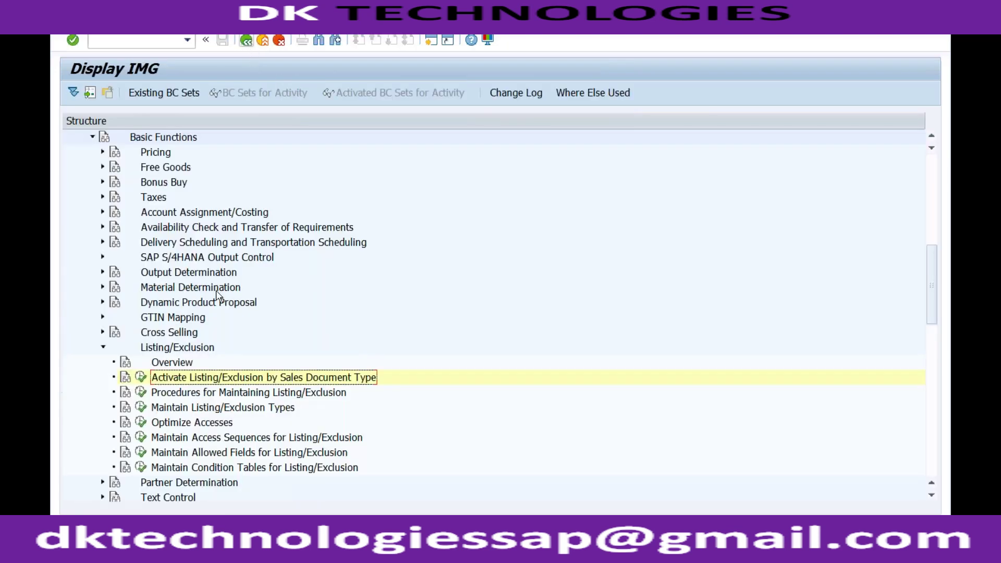
# Examine the control data of listing procedure A00001 for its condition type, and return to the procedures overview.
pyautogui.click(140, 392)
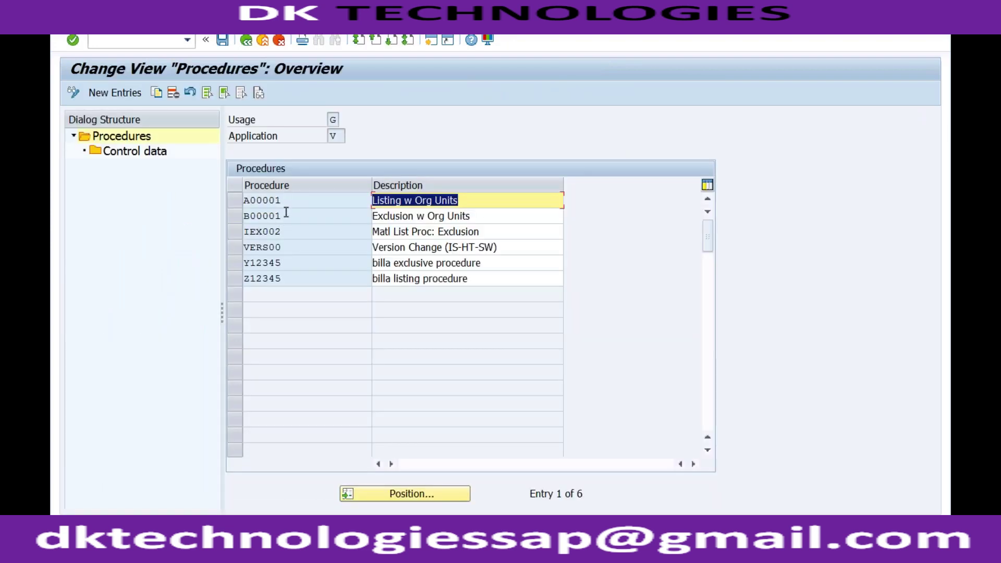
pyautogui.click(235, 201)
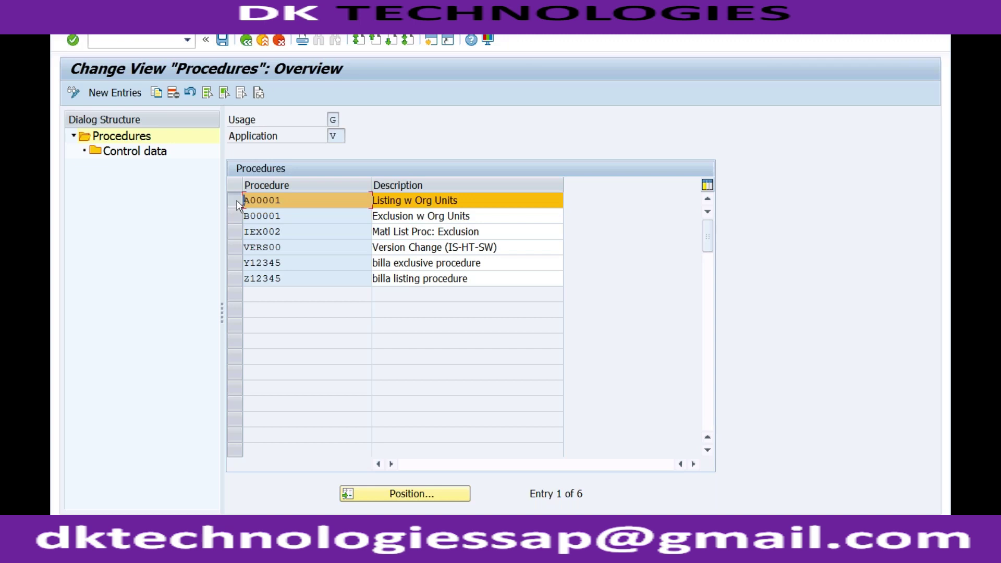
pyautogui.click(160, 155)
pyautogui.moveTo(335, 189); pyautogui.dragTo(315, 185)
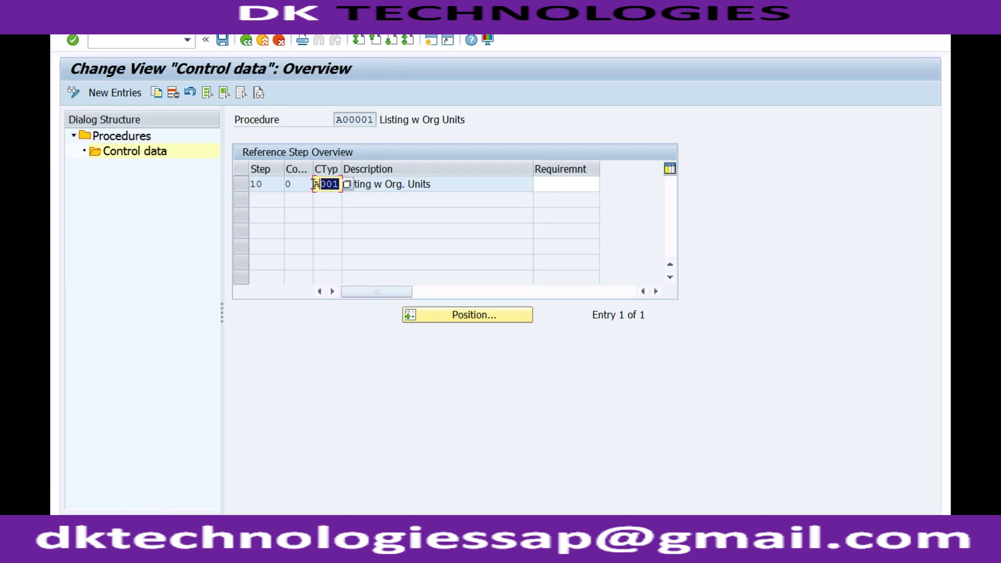
pyautogui.click(393, 185)
pyautogui.click(246, 42)
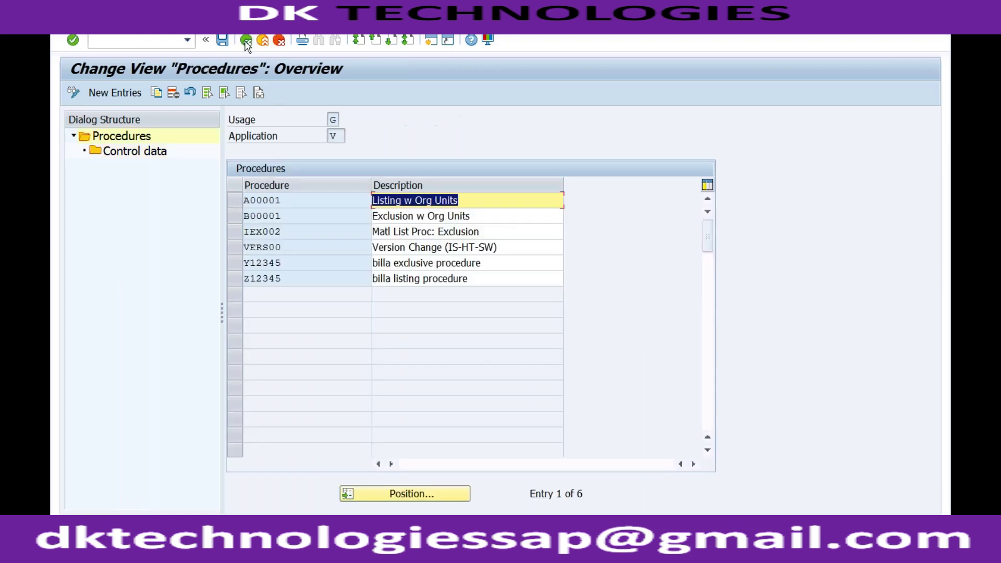
# Examine the control data of exclusion procedure B00001 for its condition type.
pyautogui.click(239, 216)
pyautogui.doubleClick(156, 151)
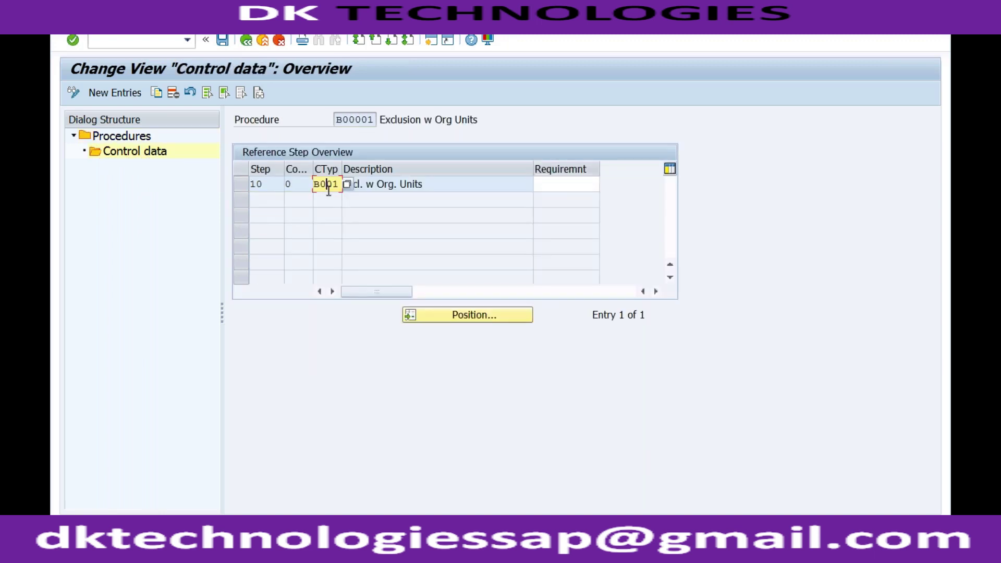
pyautogui.click(389, 184)
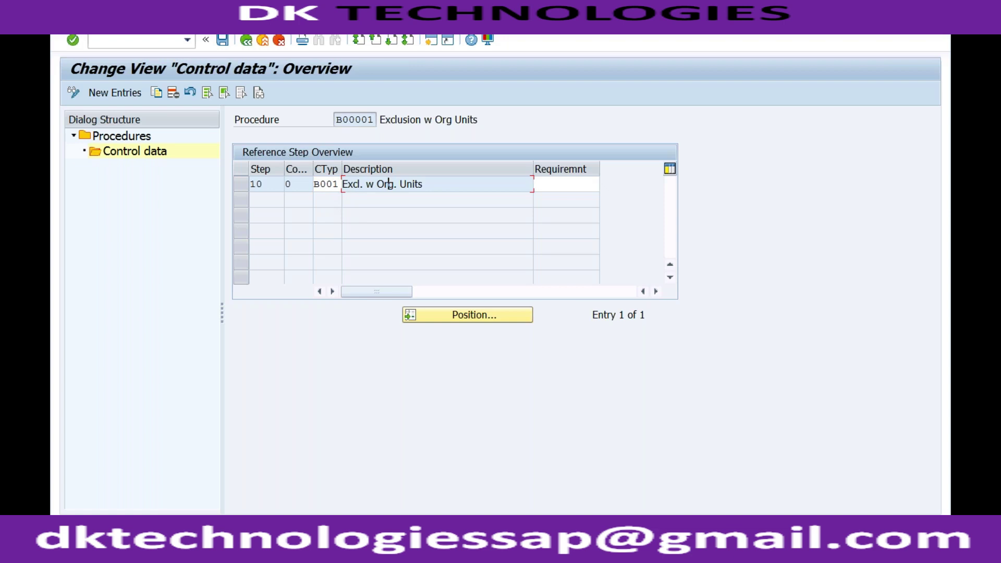
# In the listing/exclusion record creation session, select type B001 (Excl. w Org. Units) and open its fast entry screen.
pyautogui.click(294, 510)
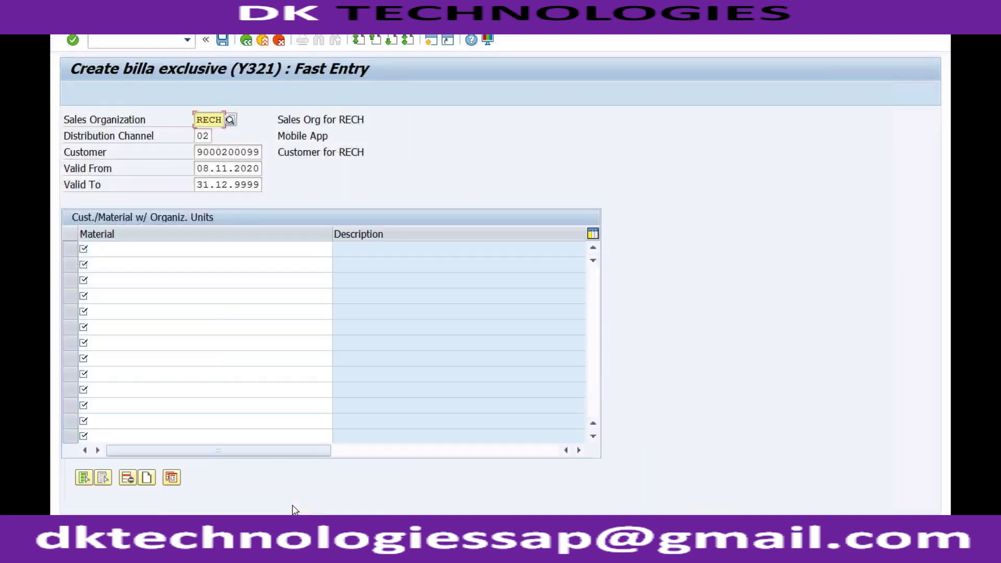
pyautogui.click(247, 42)
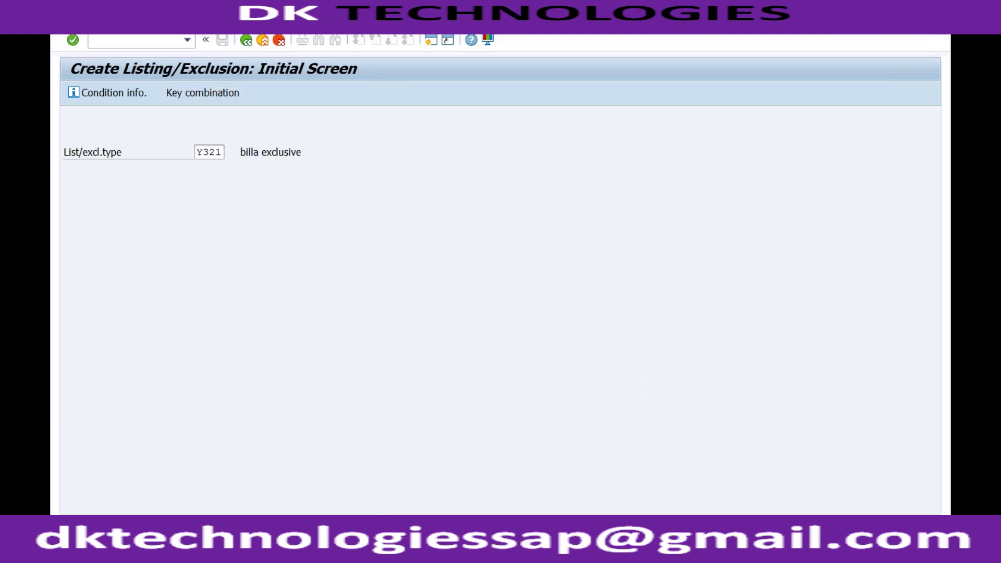
pyautogui.press('F4')
pyautogui.click(190, 157)
pyautogui.click(190, 138)
pyautogui.click(183, 153)
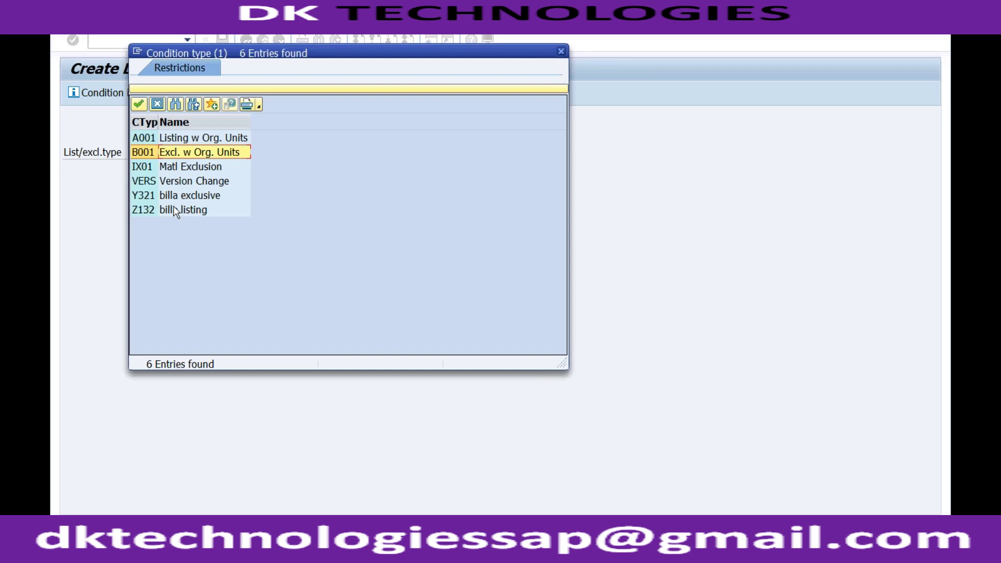
pyautogui.click(219, 139)
pyautogui.click(160, 155)
pyautogui.click(146, 140)
pyautogui.click(152, 154)
pyautogui.doubleClick(152, 153)
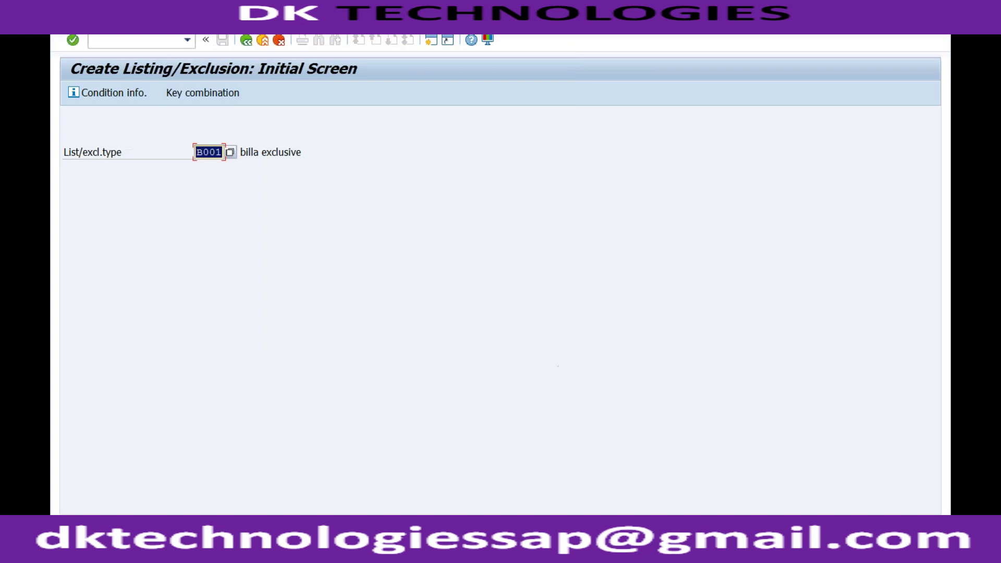
pyautogui.press('Return')
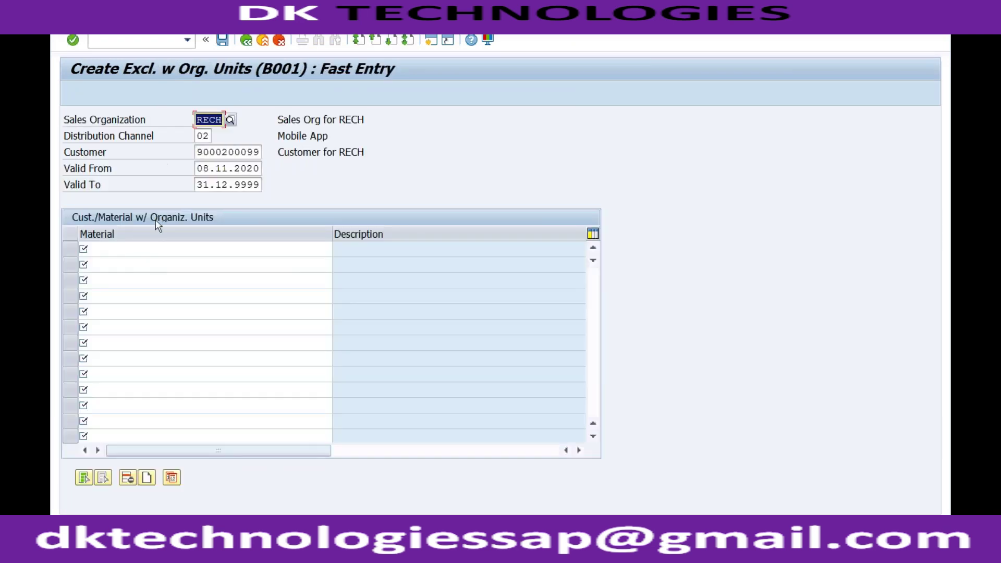
# Enter material TRADING_GOODS2 in the first row of the B001 exclusion record and save it.
pyautogui.click(137, 255)
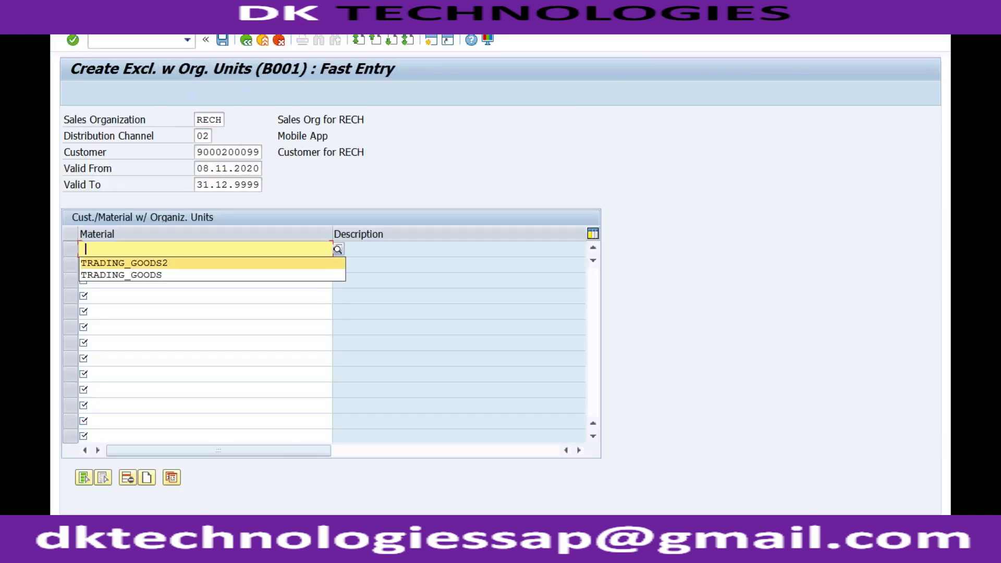
pyautogui.press('Return')
pyautogui.click(223, 41)
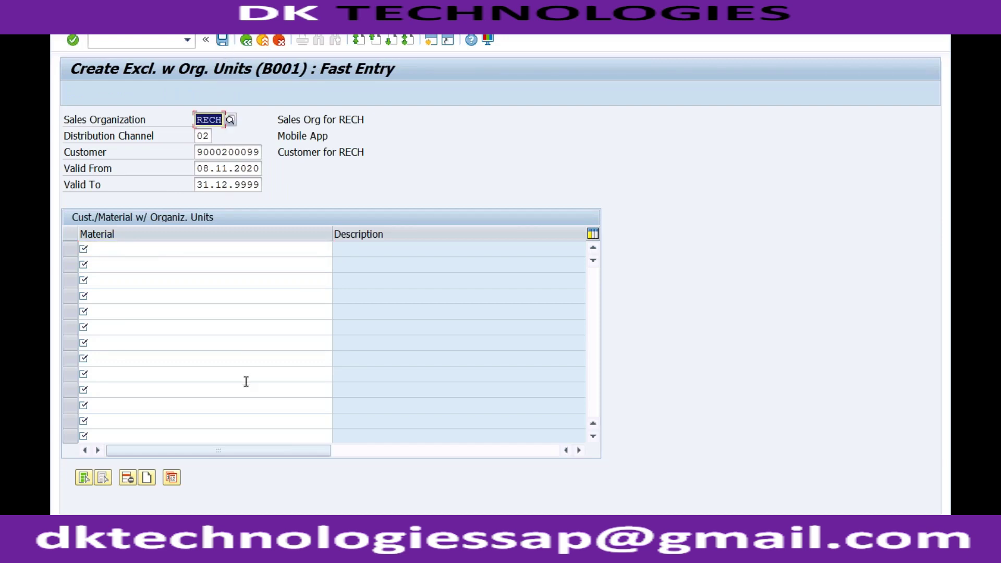
# In the session showing the B00001 control data, start transaction VA01 and open a new order of type OR.
pyautogui.click(293, 553)
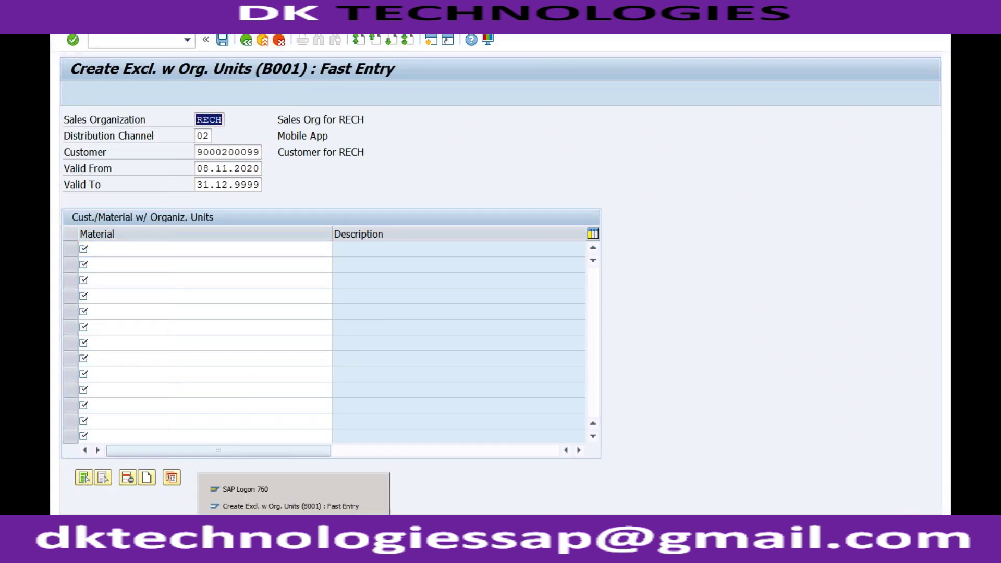
pyautogui.click(291, 506)
pyautogui.click(291, 522)
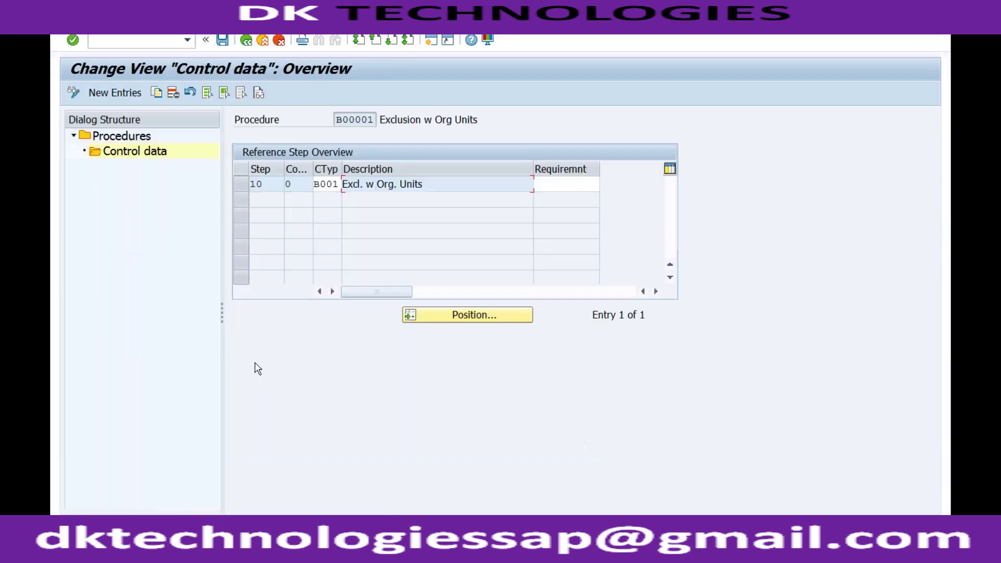
pyautogui.write('/nva01')
pyautogui.press('Return')
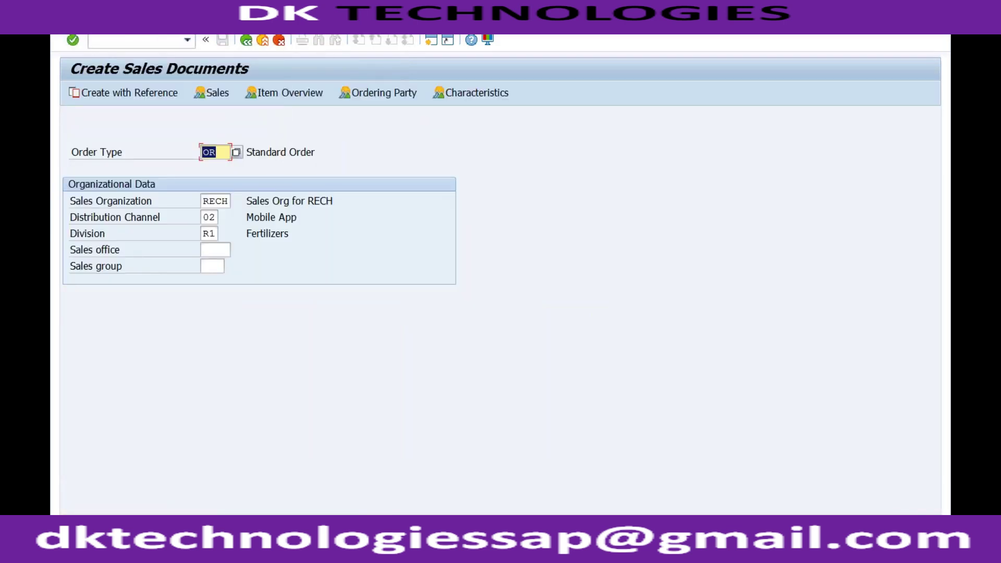
pyautogui.press('Return')
# Enter the sold-to customer in the standard order and try to add material TRADING_GOODS2 as the first item.
pyautogui.press('Down')
pyautogui.press('Return')
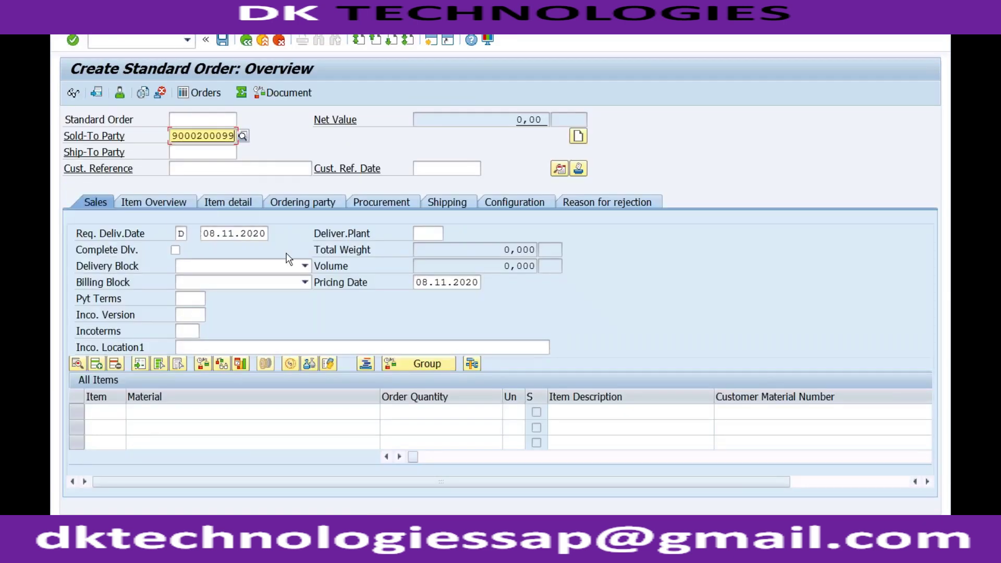
pyautogui.click(220, 415)
pyautogui.press('Down')
pyautogui.press('Return')
pyautogui.press('Return')
pyautogui.press('Return')
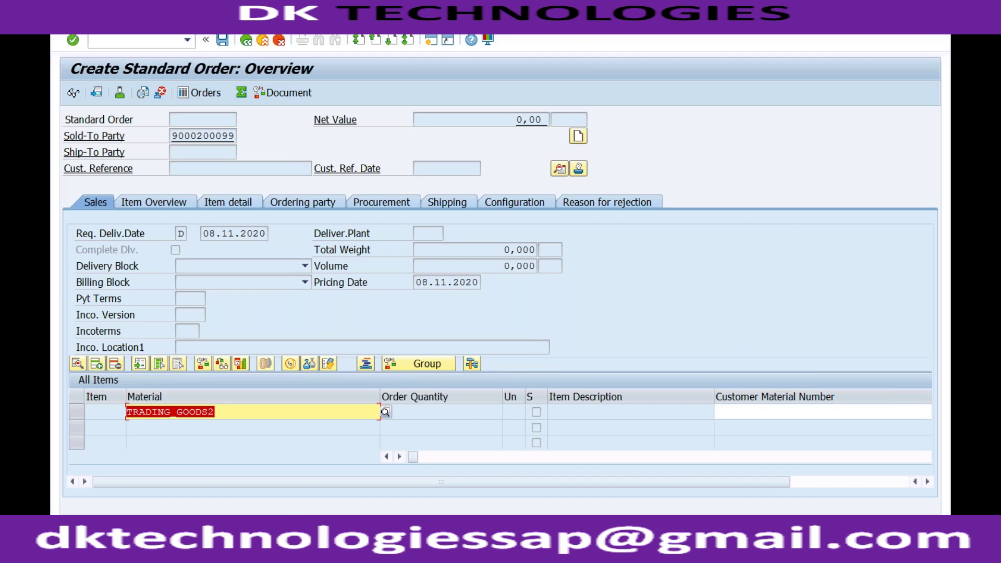
# Leave the B001 exclusion fast entry and, in a new session, display the Customizing Implementation Guide through SPRO.
pyautogui.click(291, 502)
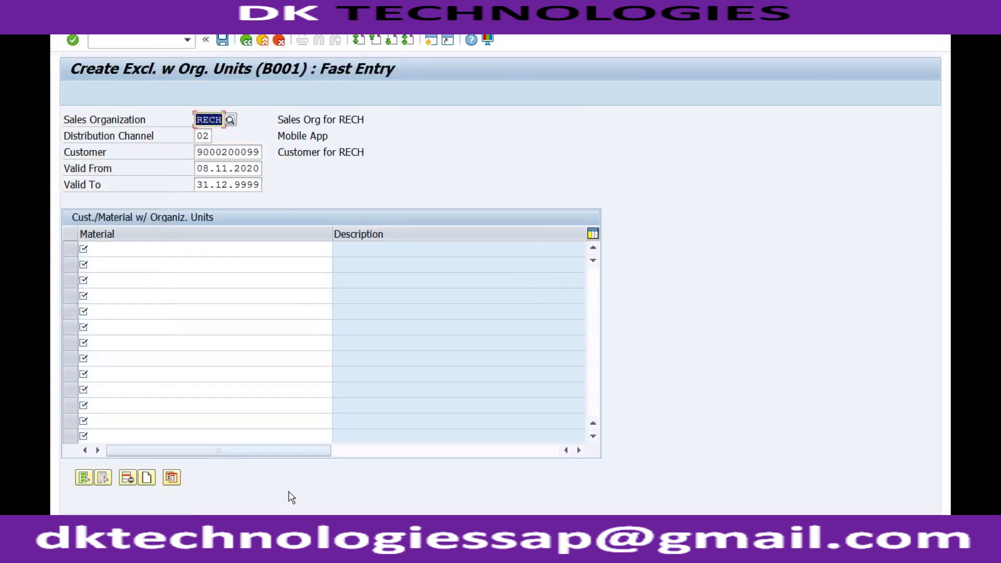
pyautogui.click(246, 41)
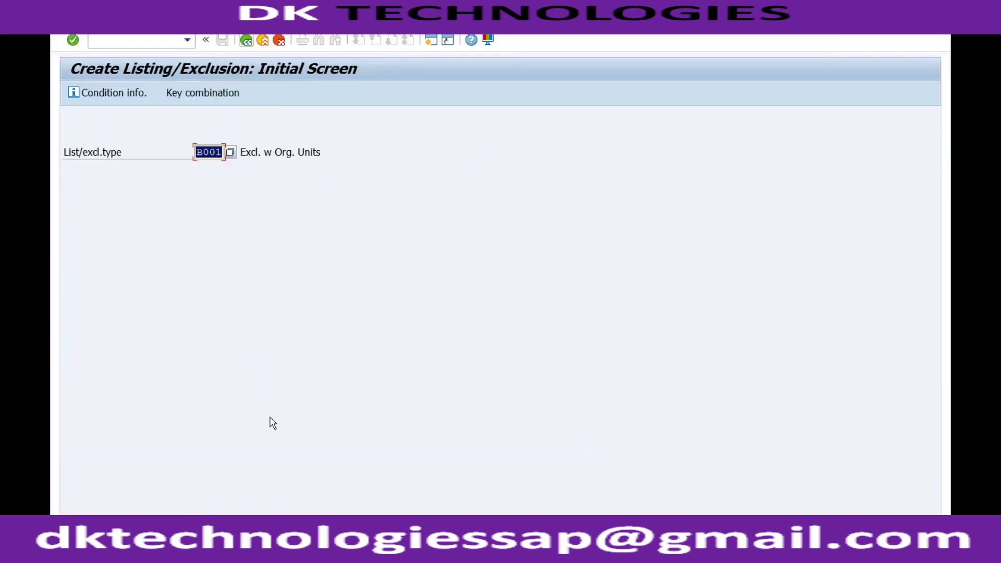
pyautogui.click(430, 40)
pyautogui.write('spro')
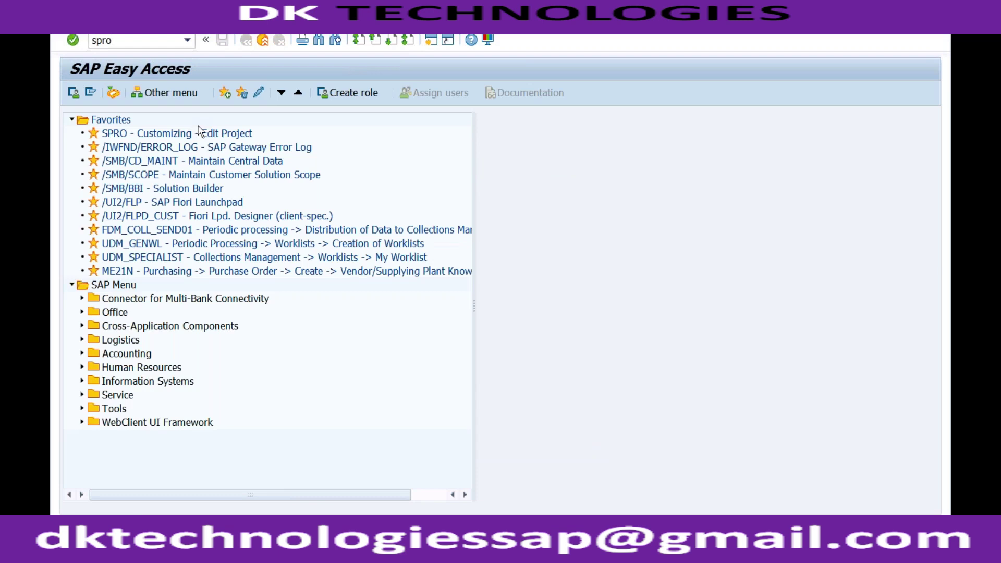
pyautogui.press('Return')
pyautogui.click(141, 95)
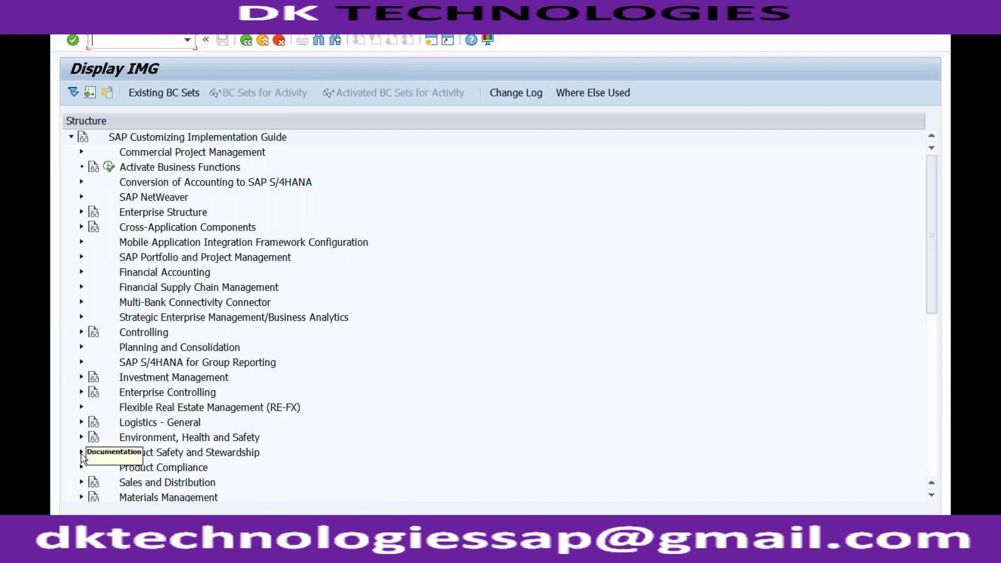
# Expand Sales and Distribution, Basic Functions, Listing/Exclusion in the implementation guide.
pyautogui.click(81, 483)
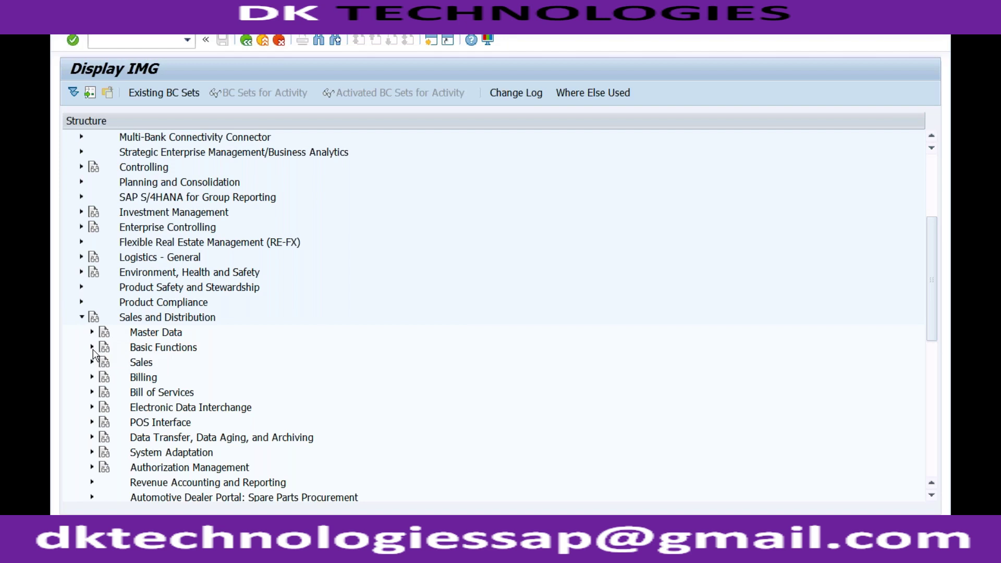
pyautogui.click(92, 348)
pyautogui.click(156, 348)
pyautogui.click(103, 347)
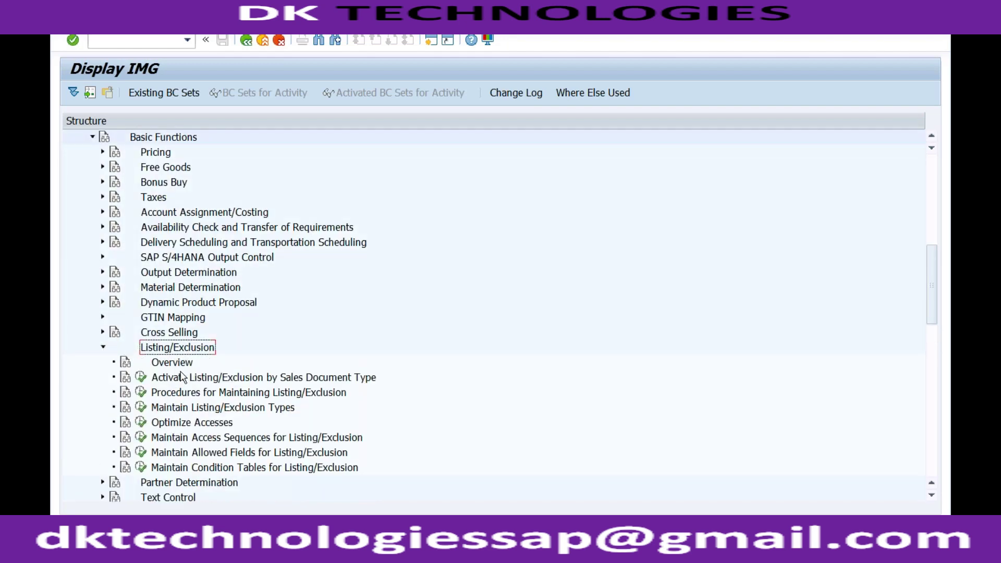
# Open Activate Listing/Exclusion by Sales Document Type and examine the procedures assigned to document type OR.
pyautogui.click(141, 377)
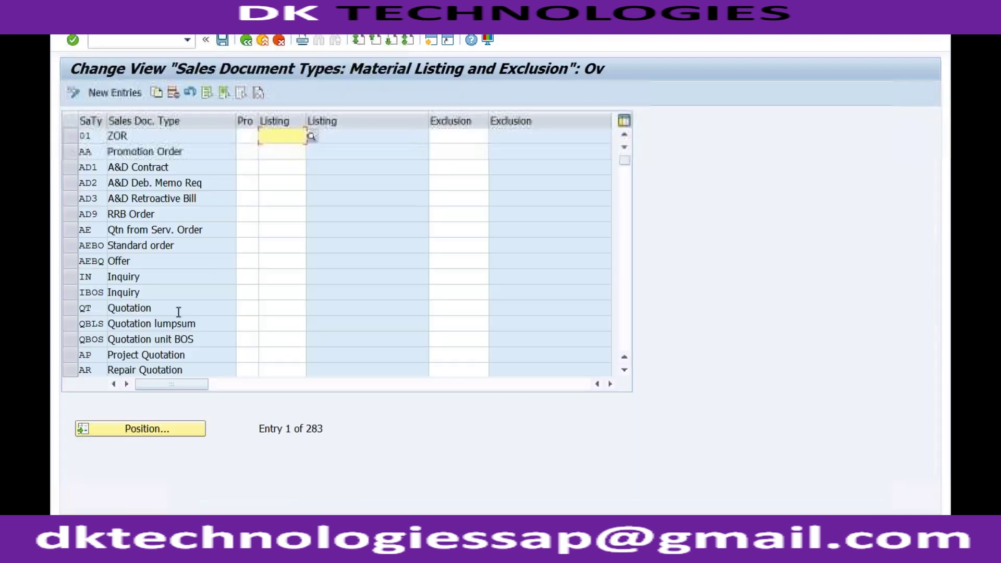
pyautogui.click(164, 431)
pyautogui.write('or')
pyautogui.press('Return')
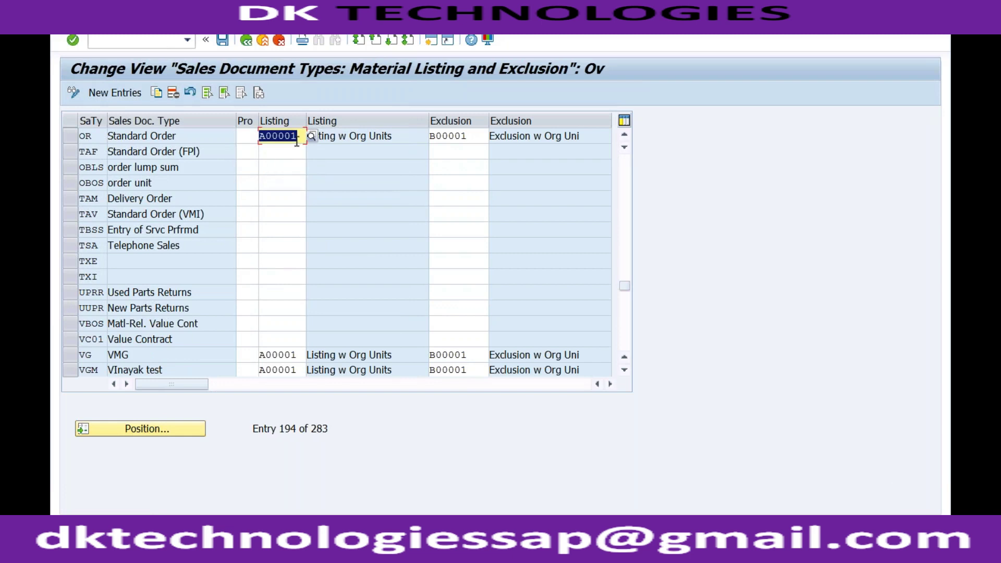
pyautogui.click(71, 137)
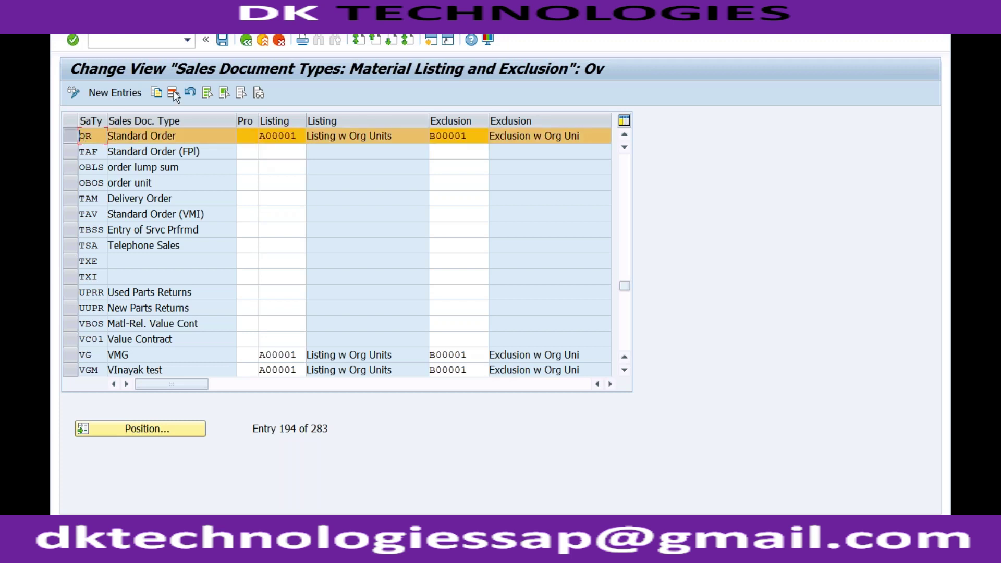
# Examine the listing and exclusion procedures assigned to document type ZOR, then leave the document type overview.
pyautogui.click(135, 429)
pyautogui.write('zor')
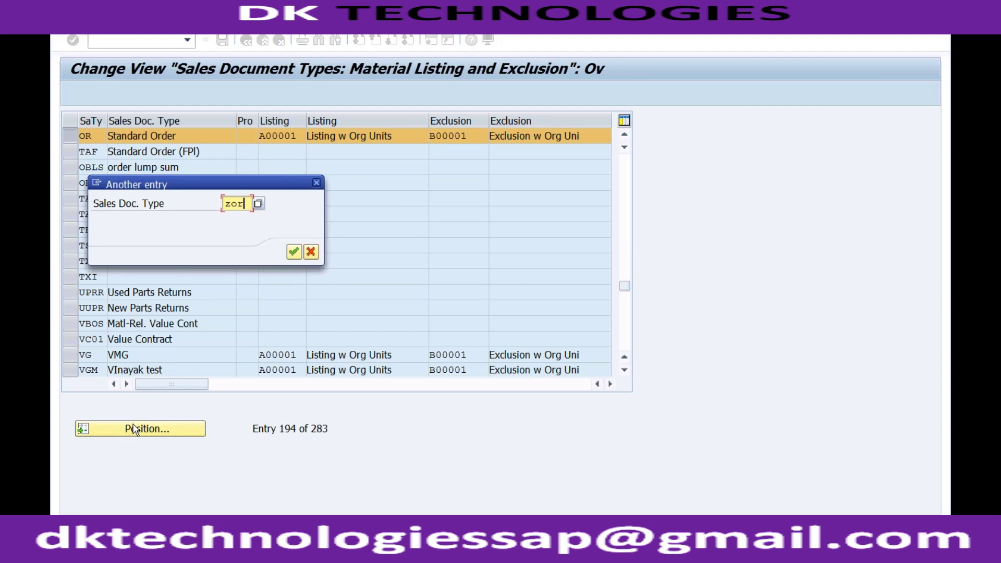
pyautogui.press('Return')
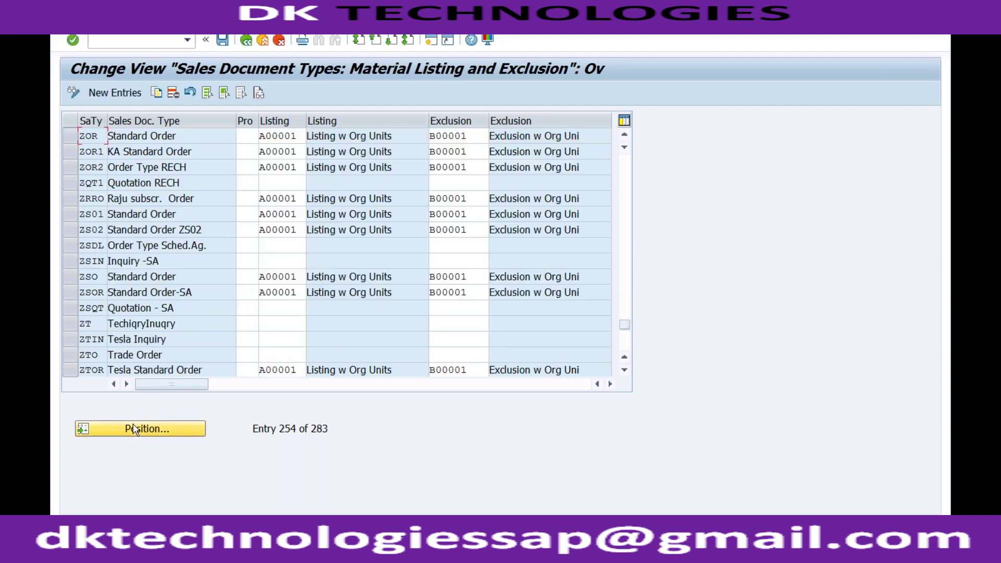
pyautogui.click(300, 136)
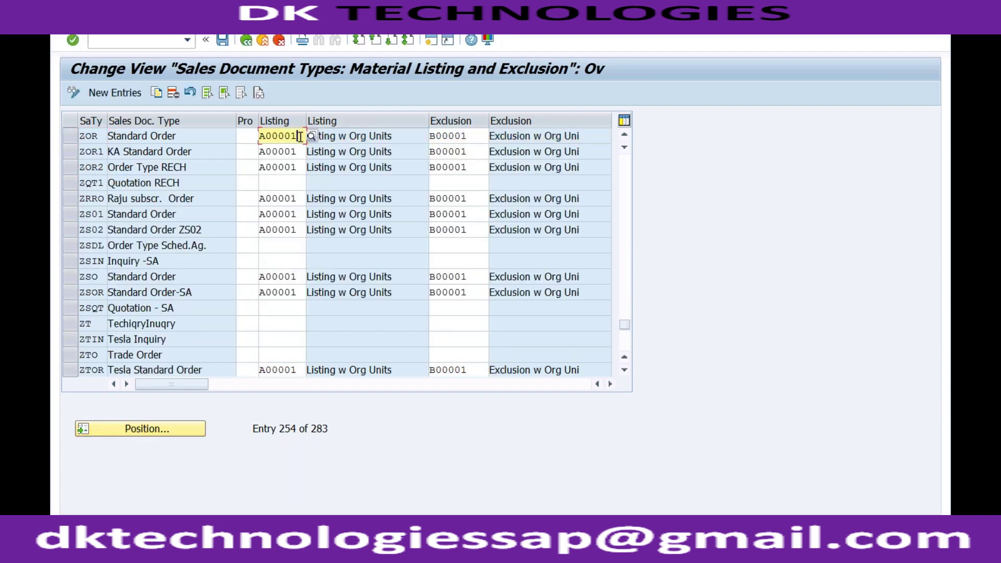
pyautogui.click(250, 44)
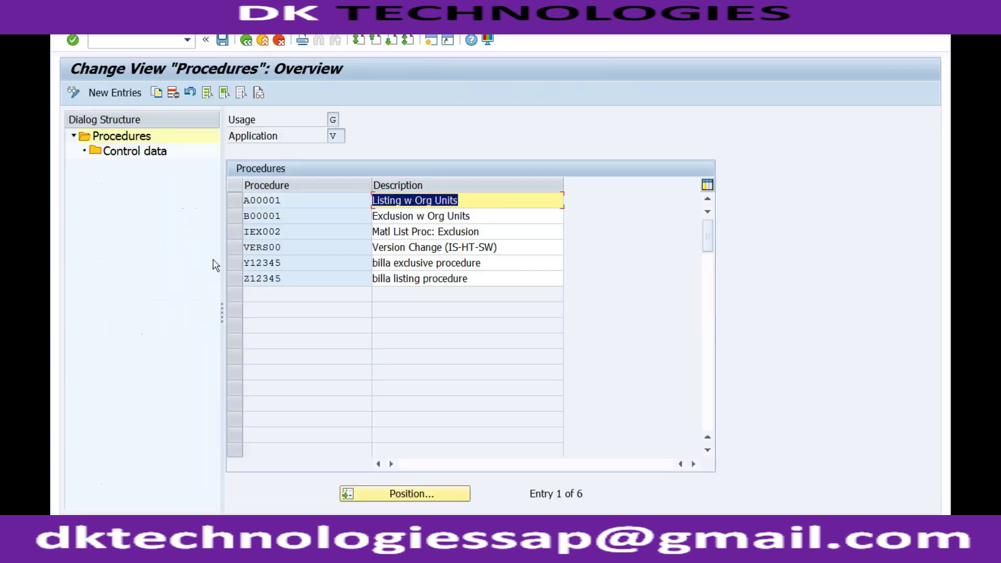
# In Procedures for Maintaining Listing/Exclusion, add a new procedure RECHIN with the description List.
pyautogui.click(137, 95)
pyautogui.write('RE')
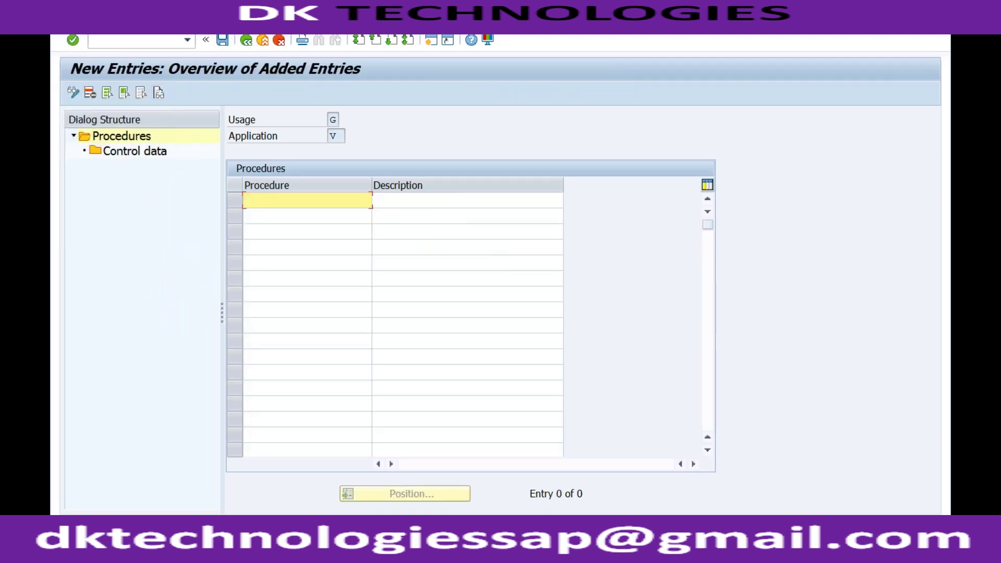
pyautogui.write('CH')
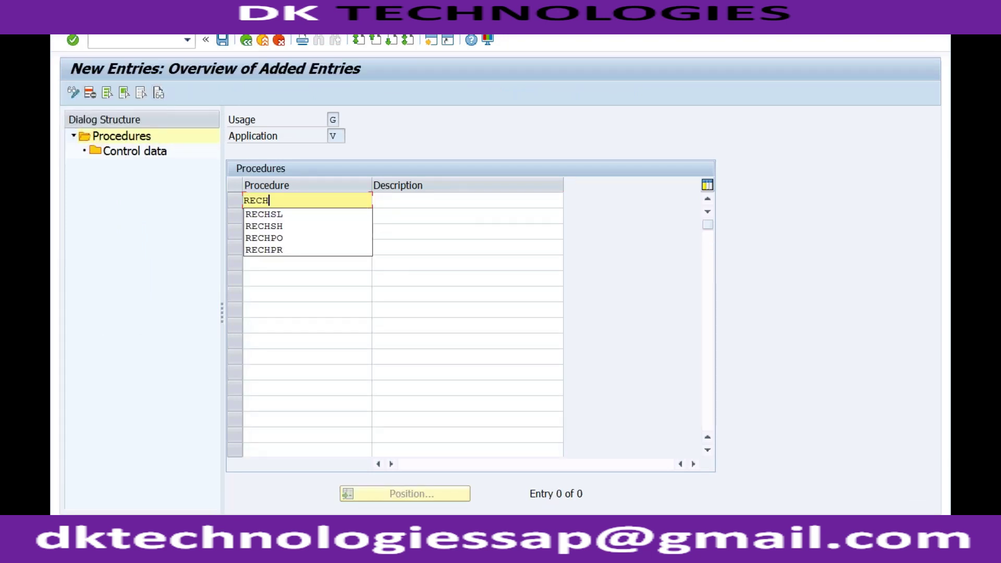
pyautogui.write('-I')
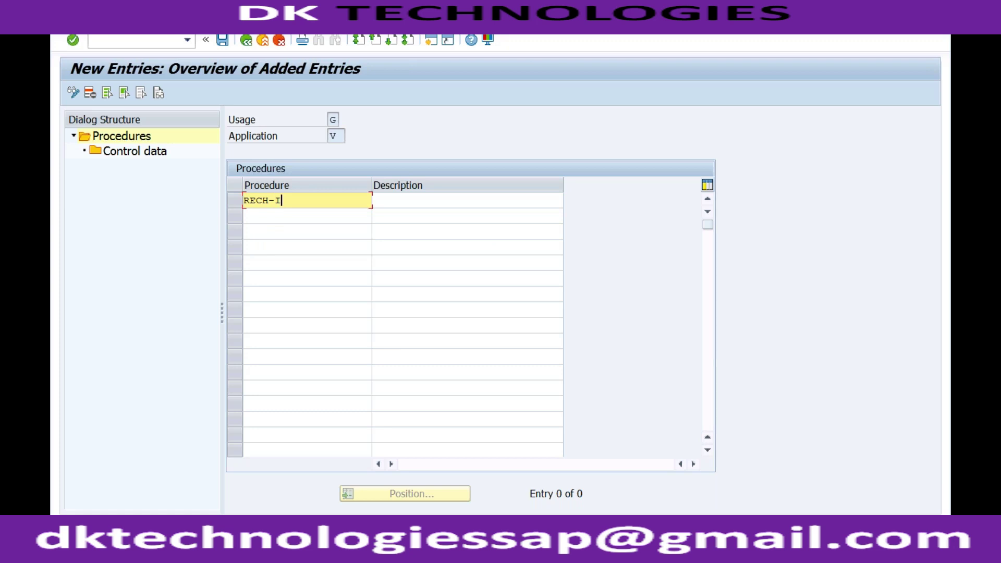
pyautogui.press('BackSpace')
pyautogui.press('BackSpace')
pyautogui.write('IN')
pyautogui.press('Tab')
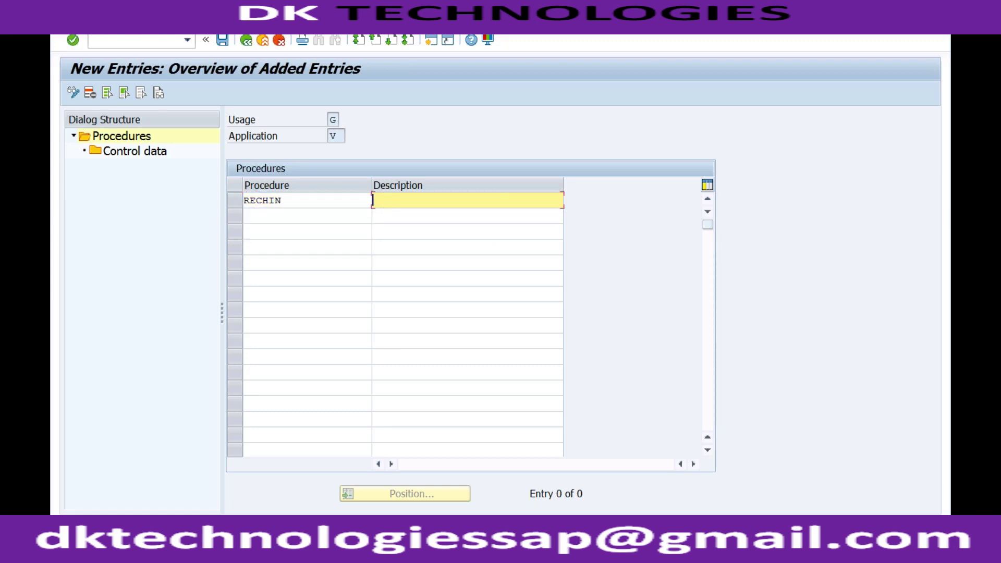
pyautogui.press('BackSpace')
pyautogui.press('BackSpace')
pyautogui.press('BackSpace')
pyautogui.press('BackSpace')
pyautogui.press('BackSpace')
pyautogui.write('L')
# Add a second procedure RECHEX with the description Exclusion below RECHIN.
pyautogui.click(257, 217)
pyautogui.write('R')
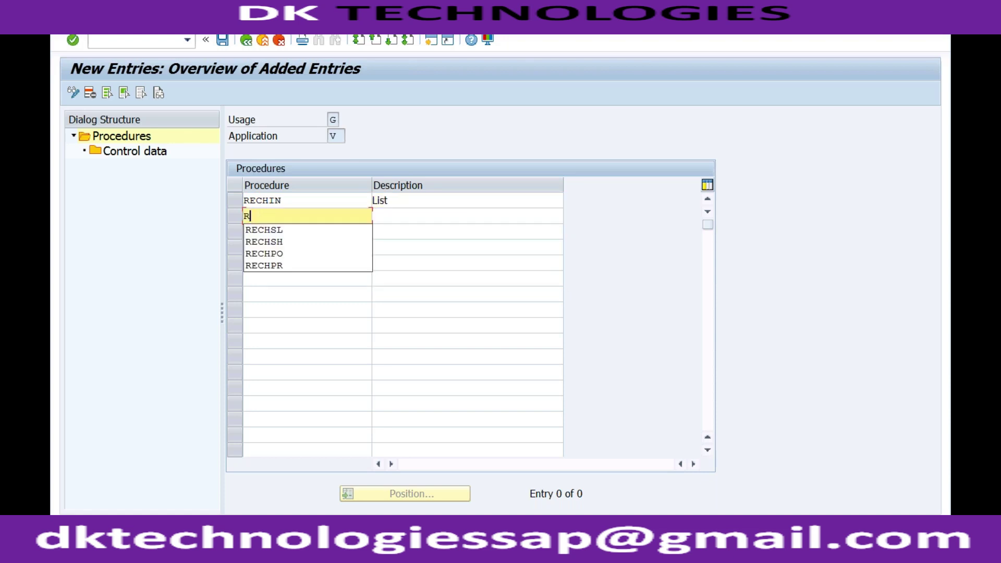
pyautogui.write('ECHEx')
pyautogui.press('Tab')
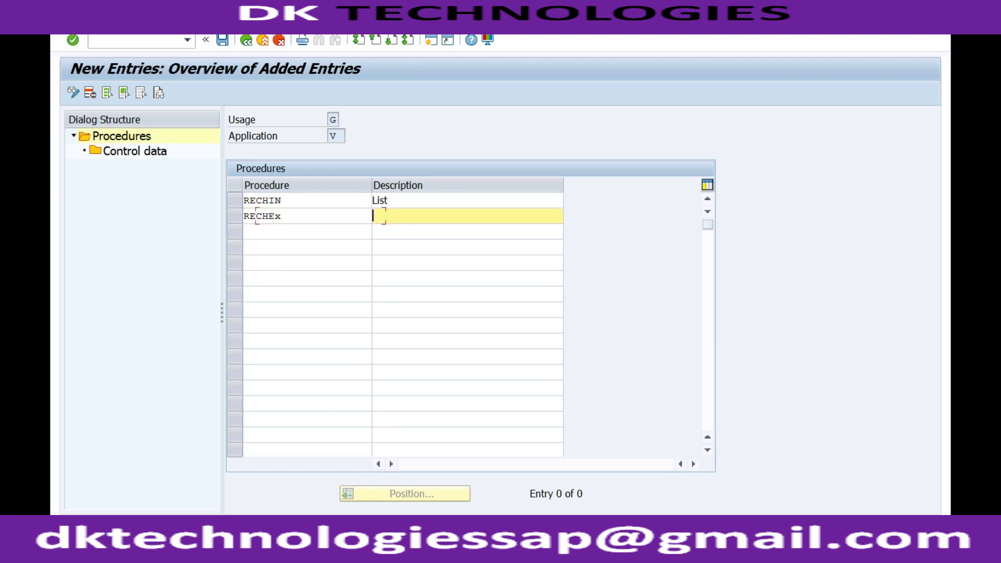
pyautogui.write('Exclusion')
pyautogui.press('Return')
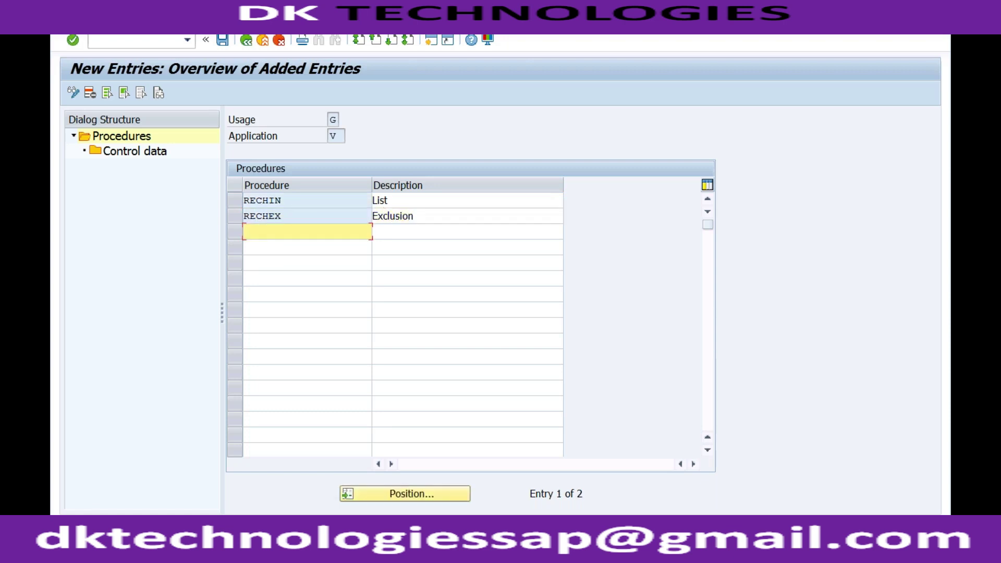
# View the control data of procedure RECHIN and return to the new procedure entries.
pyautogui.click(235, 201)
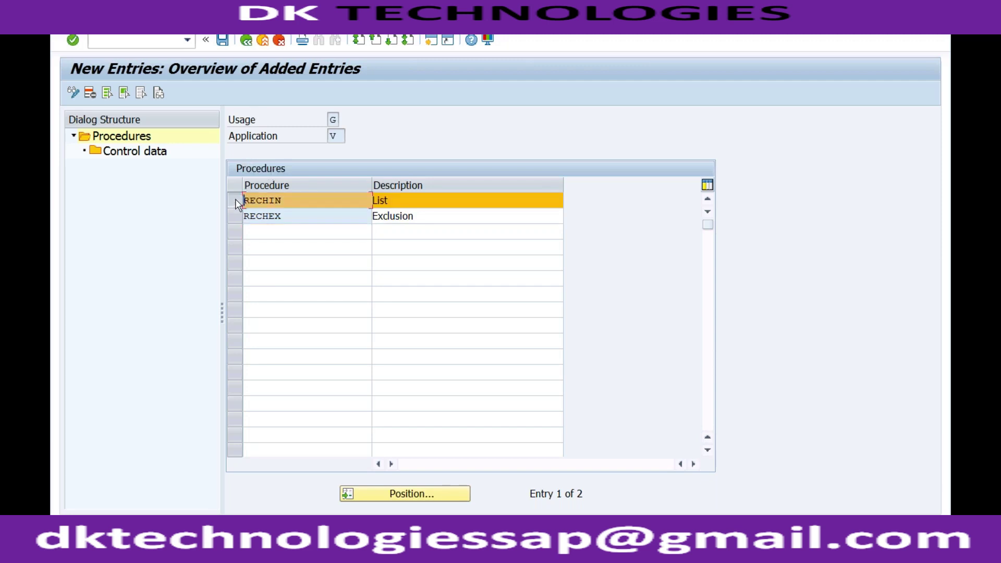
pyautogui.doubleClick(152, 153)
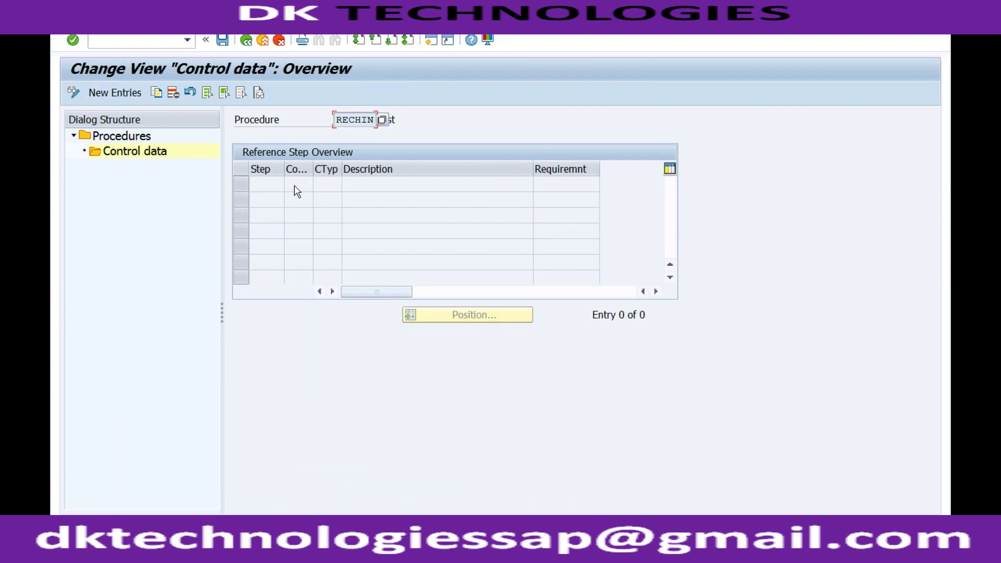
pyautogui.click(249, 41)
# Save the two new procedures under the proposed customizing request and return to the implementation guide.
pyautogui.click(223, 40)
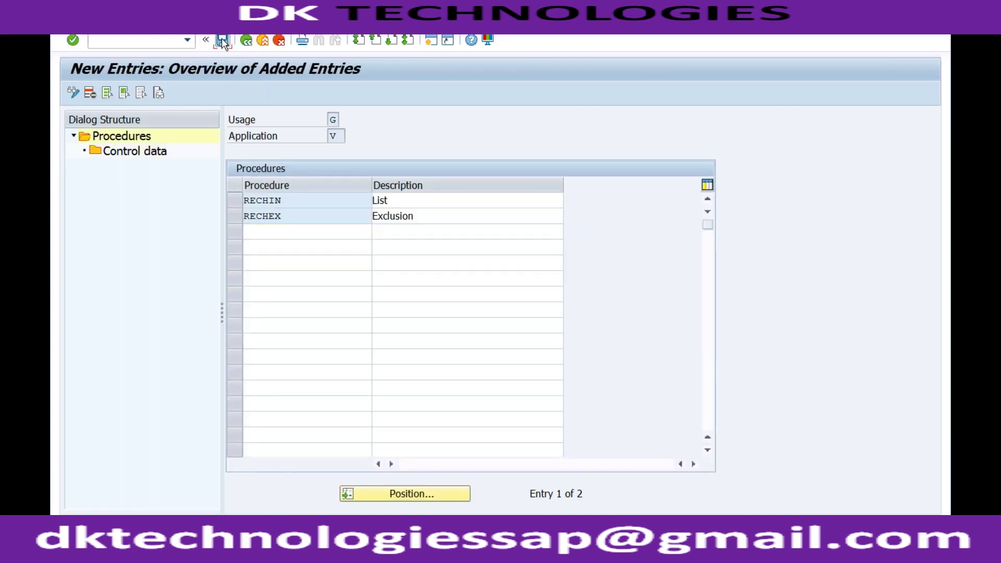
pyautogui.click(337, 251)
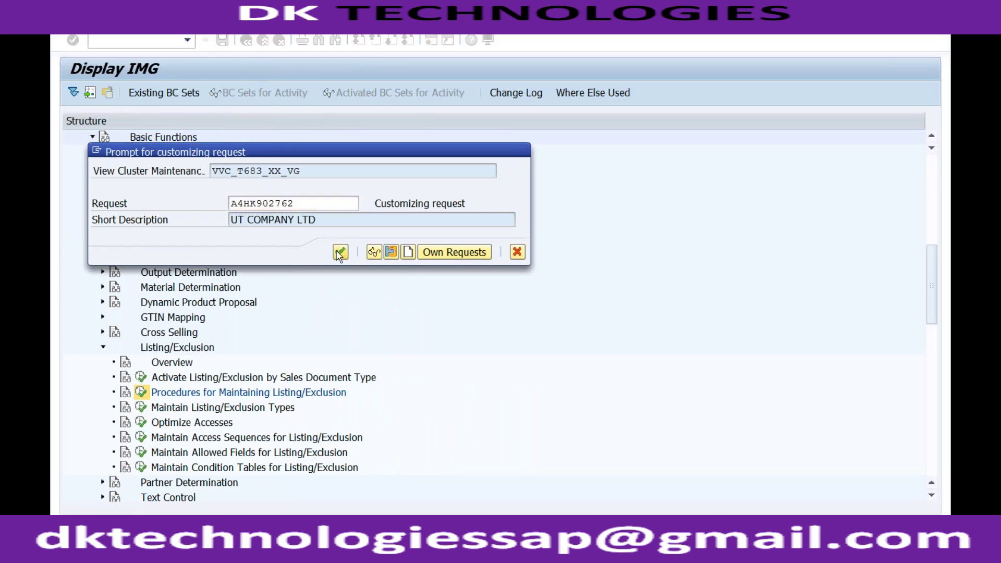
pyautogui.click(247, 42)
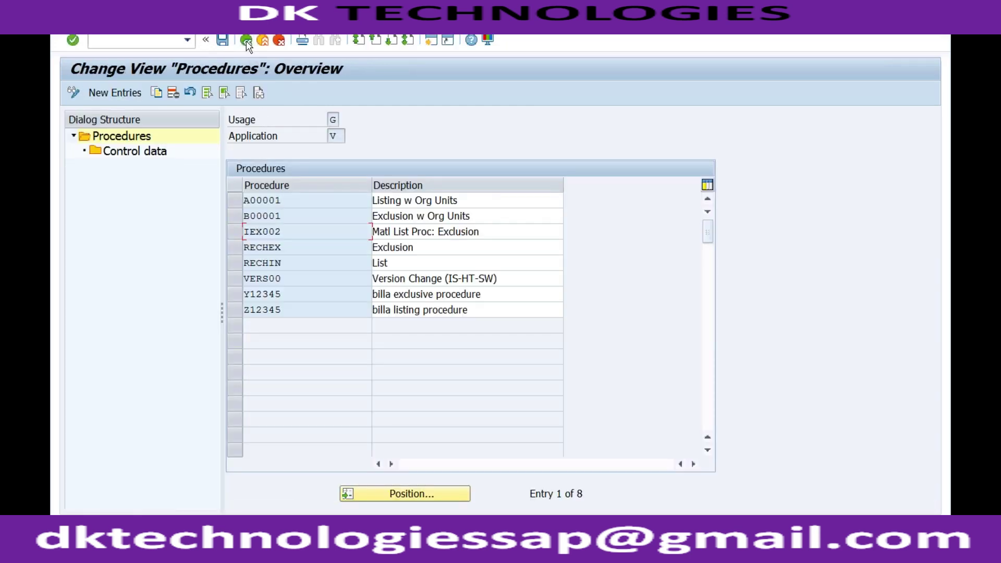
pyautogui.click(247, 42)
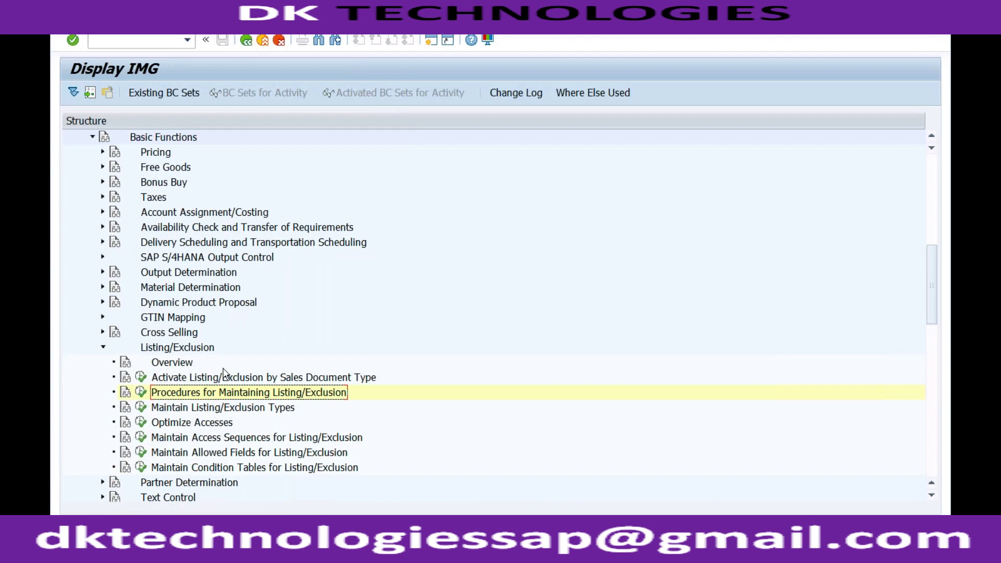
# In Maintain Listing/Exclusion Types, add a new condition type RC01 with the name Listing.
pyautogui.click(179, 410)
pyautogui.click(141, 407)
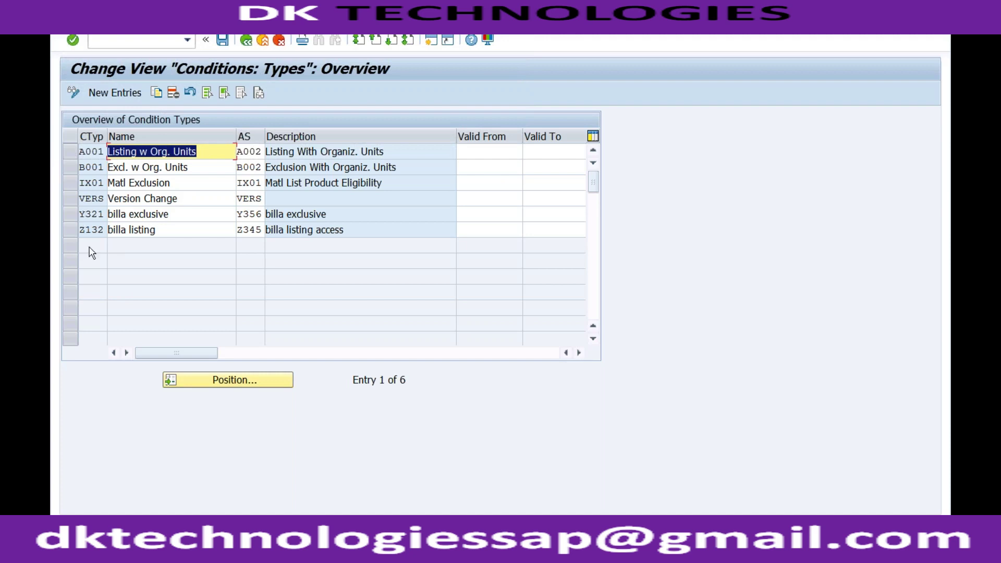
pyautogui.click(116, 94)
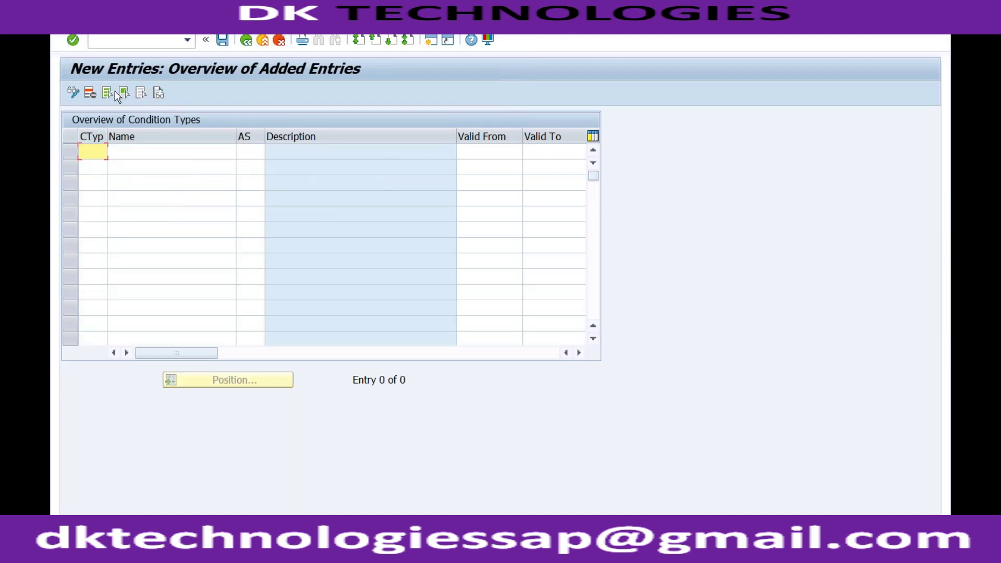
pyautogui.write('RC01')
pyautogui.click(148, 150)
pyautogui.write('Listing')
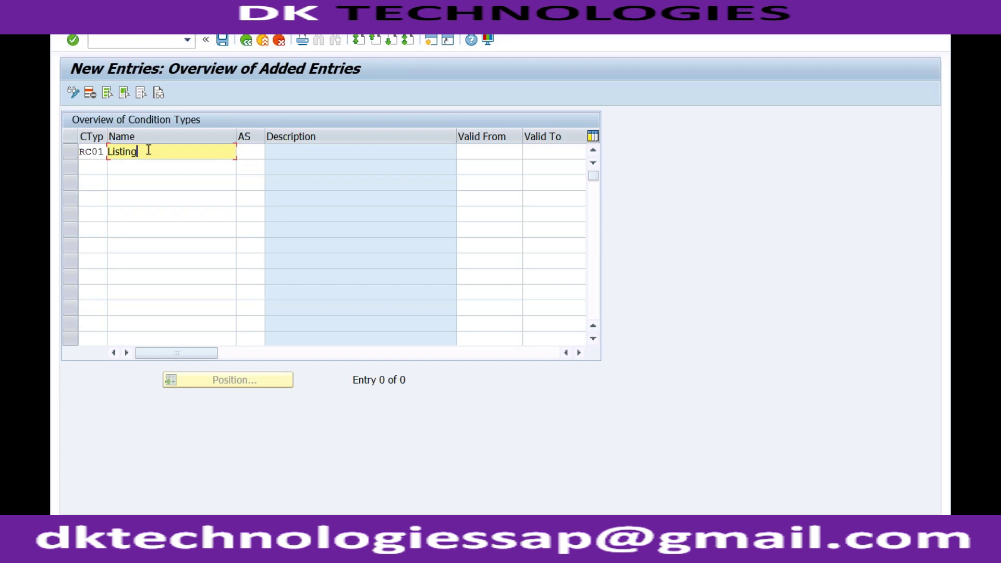
# Add a second condition type RC02 with the name Exclusion below RC01.
pyautogui.click(92, 171)
pyautogui.write('RC02')
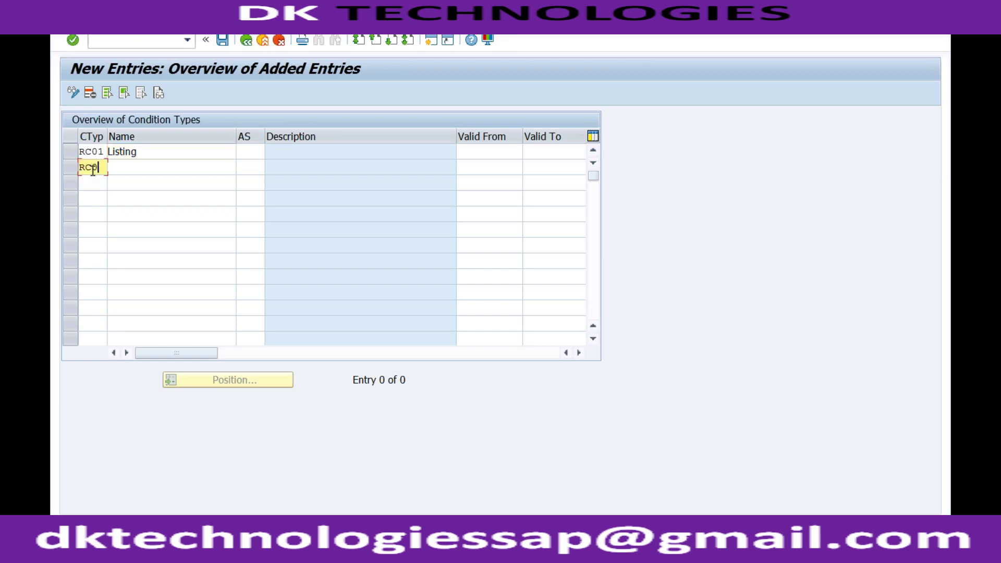
pyautogui.press('Tab')
pyautogui.write('Exclusion')
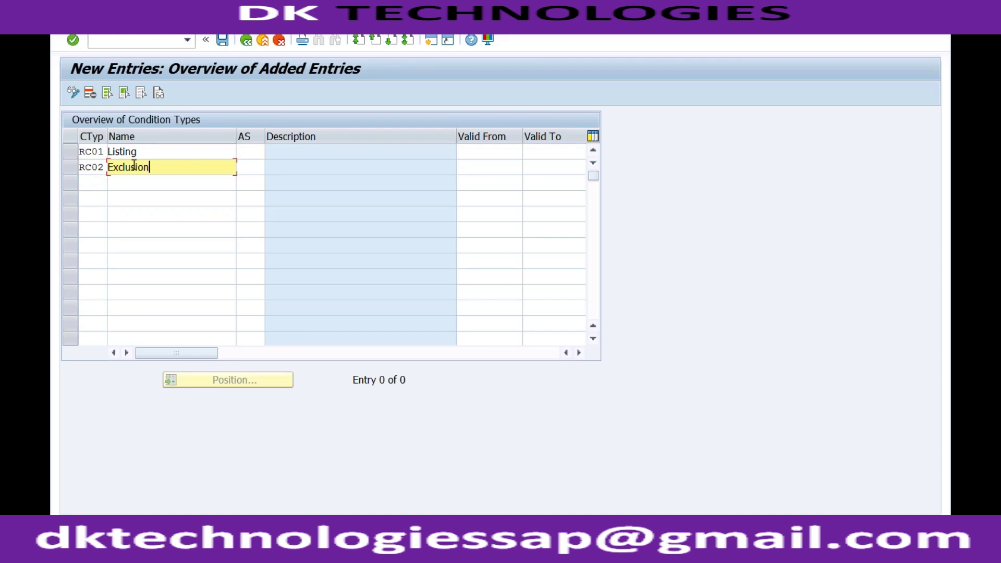
# Assign access sequence A001 to condition type RC01 and access sequence B001 to RC02.
pyautogui.click(247, 153)
pyautogui.click(270, 153)
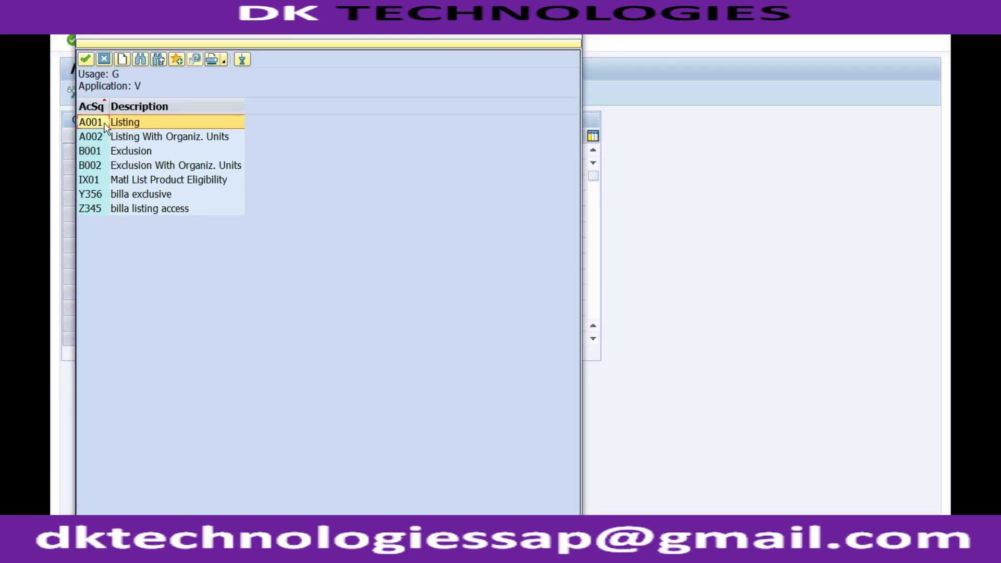
pyautogui.doubleClick(121, 126)
pyautogui.click(251, 170)
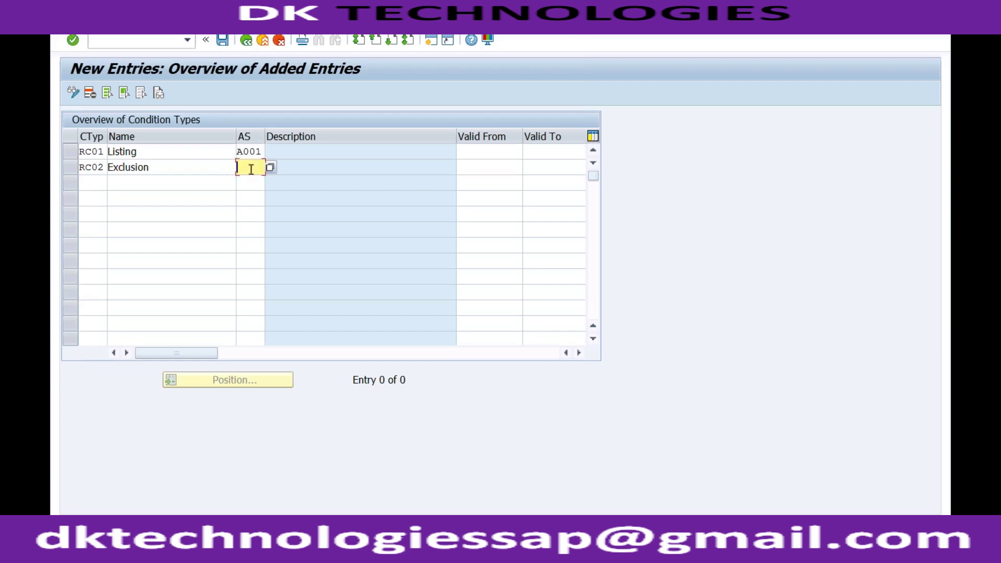
pyautogui.write('B001')
pyautogui.press('Return')
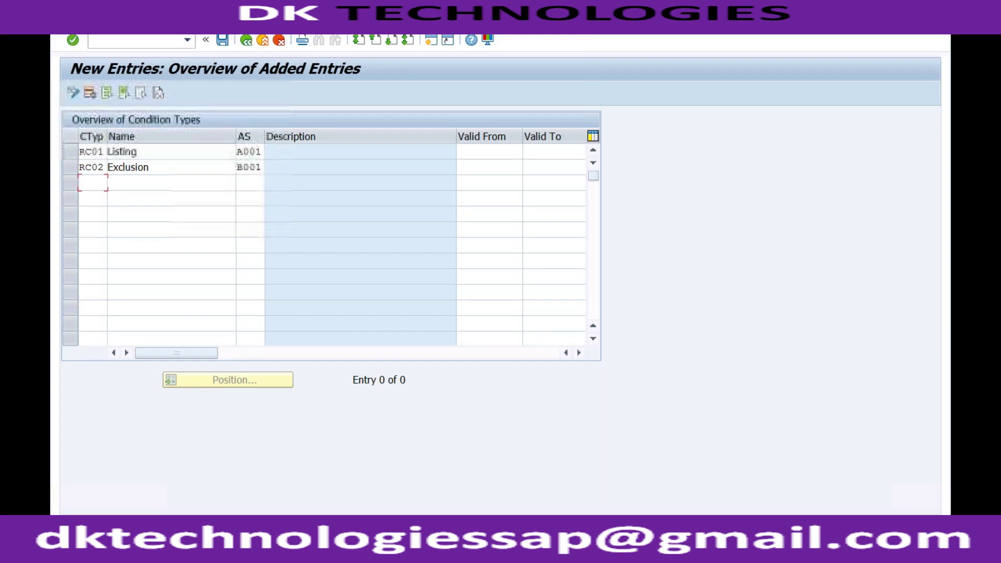
# Save the two new condition types under the proposed customizing request and return to the implementation guide.
pyautogui.click(223, 40)
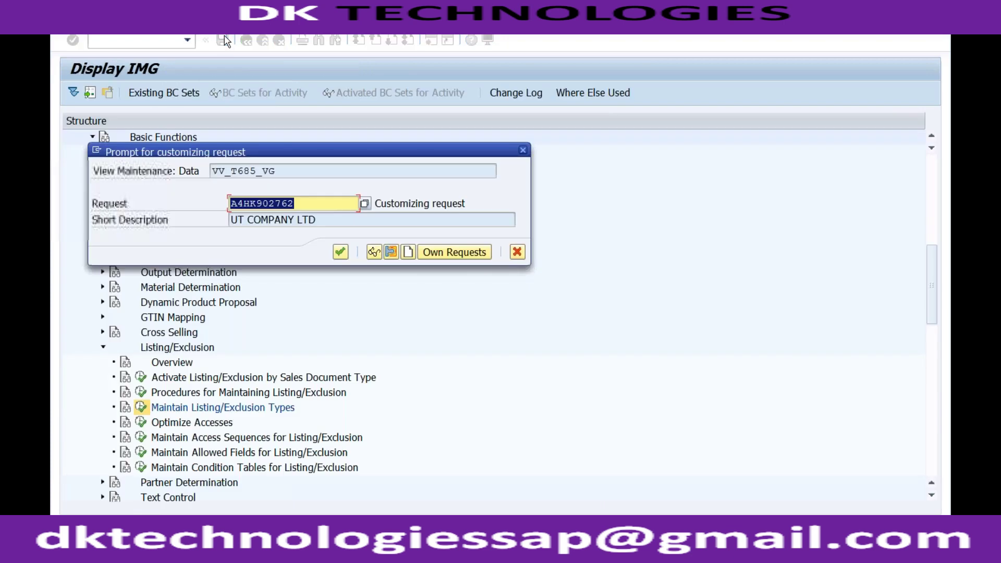
pyautogui.click(340, 252)
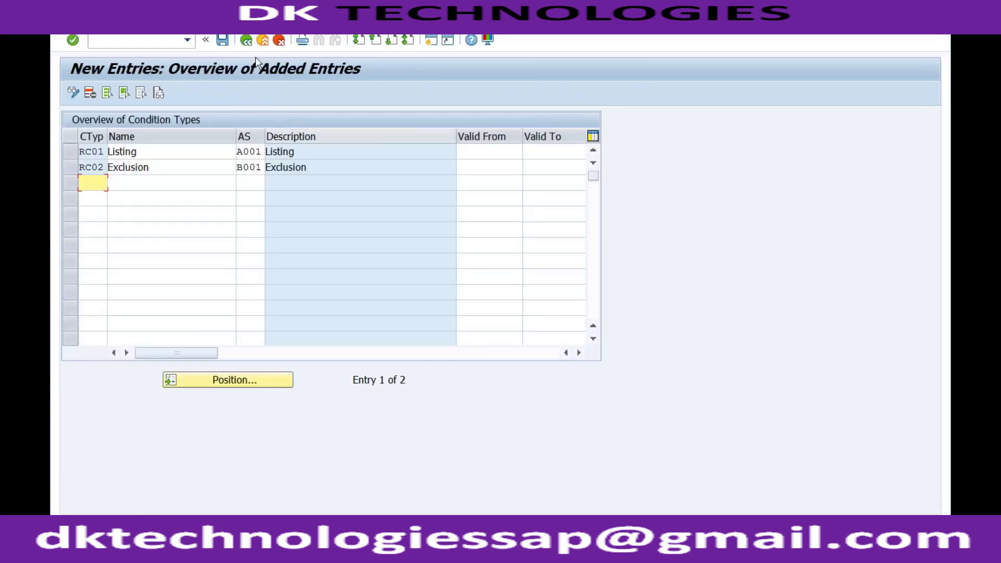
pyautogui.click(246, 41)
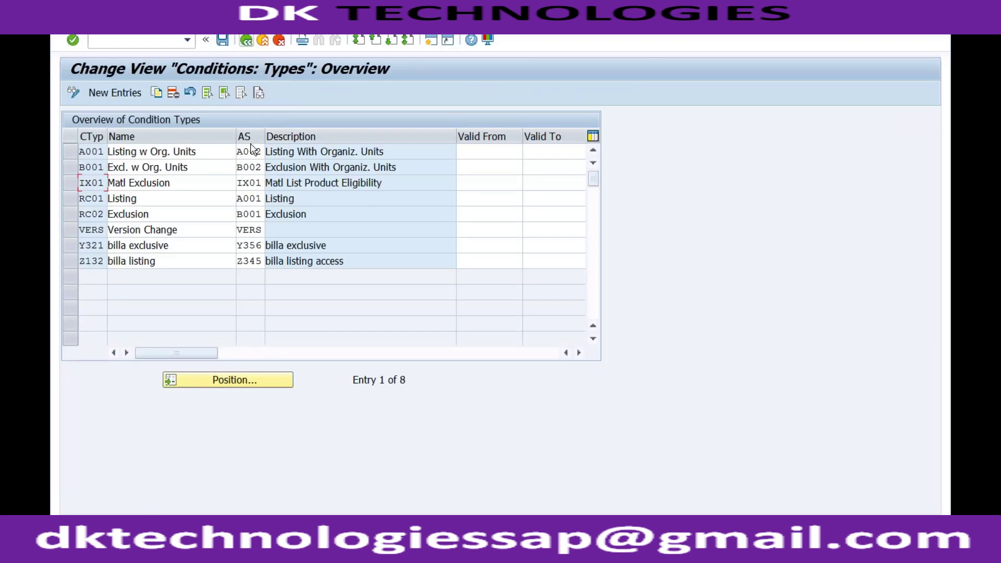
pyautogui.click(246, 41)
pyautogui.click(187, 425)
pyautogui.click(198, 441)
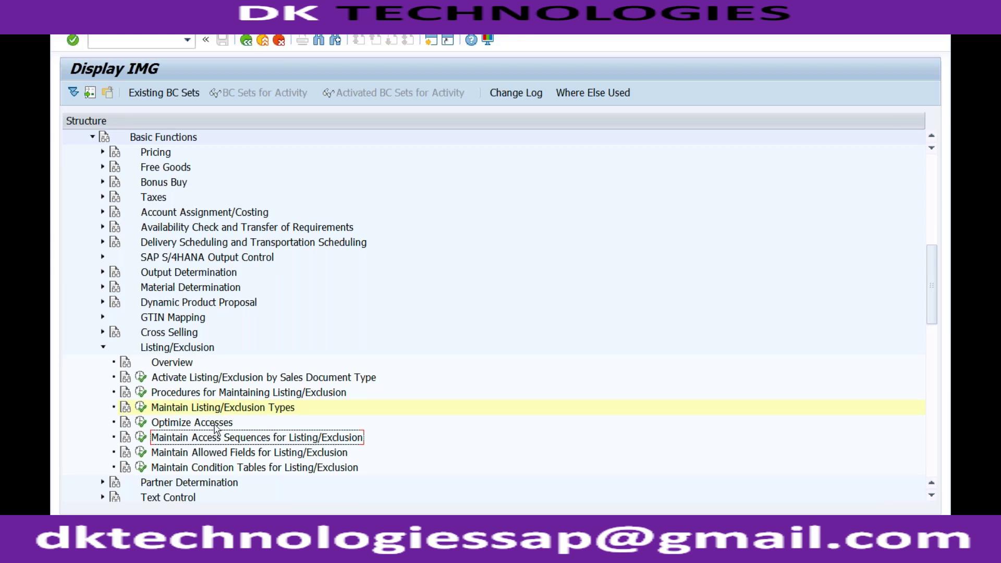
# In Activate Listing/Exclusion by Sales Document Type, set the listing procedure of order type ZOR to RECHIN.
pyautogui.click(141, 378)
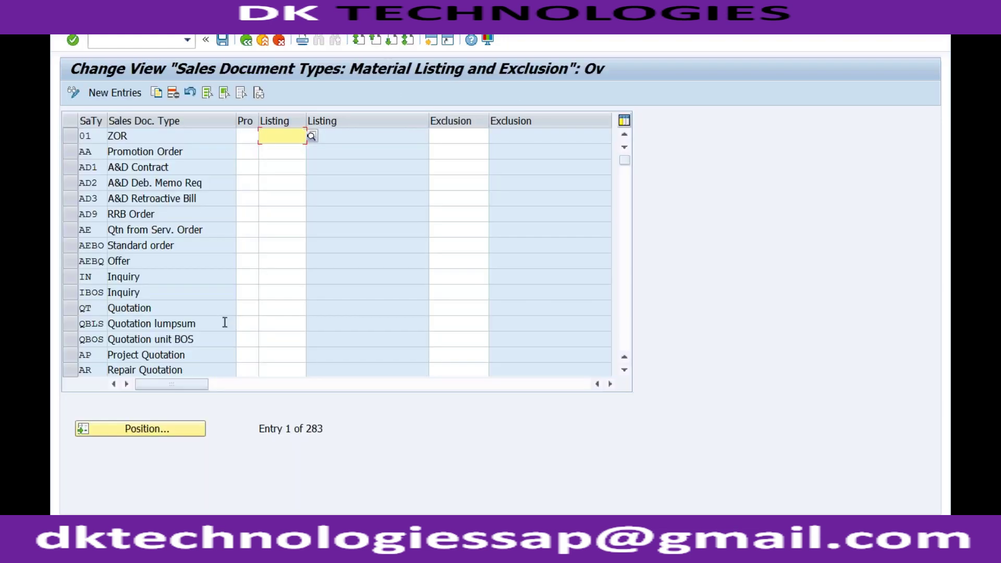
pyautogui.click(147, 429)
pyautogui.write('ZOR')
pyautogui.press('Return')
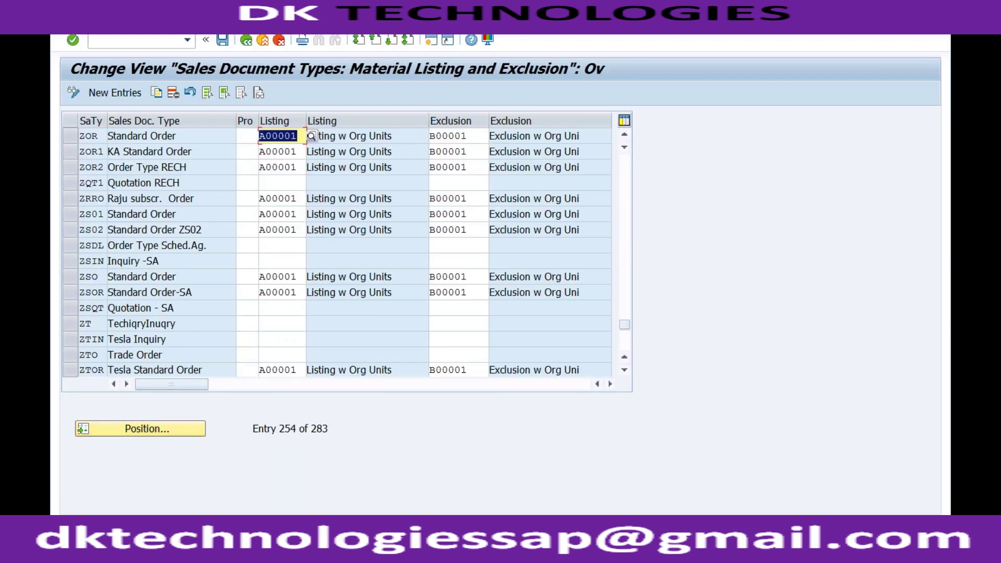
pyautogui.click(312, 136)
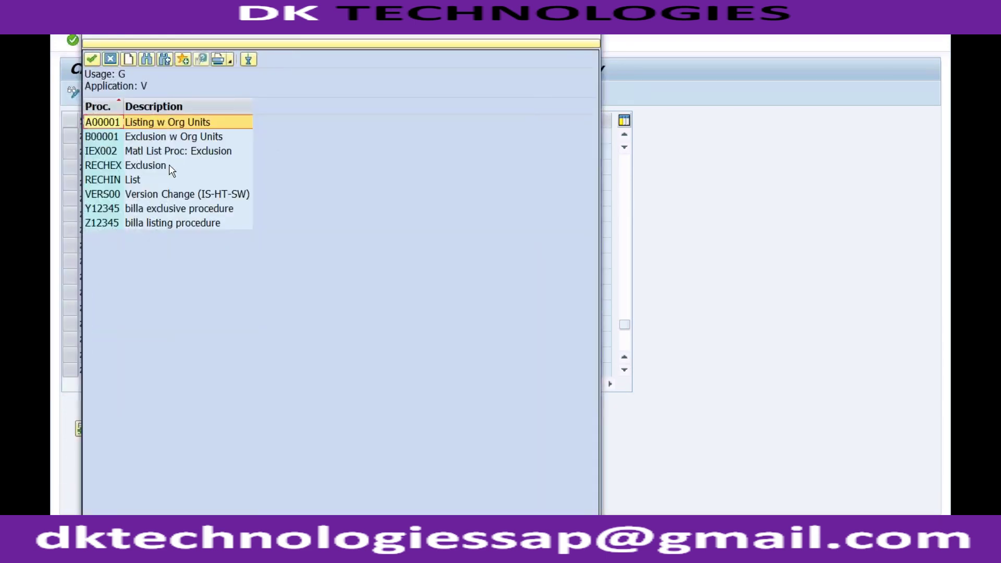
pyautogui.doubleClick(114, 182)
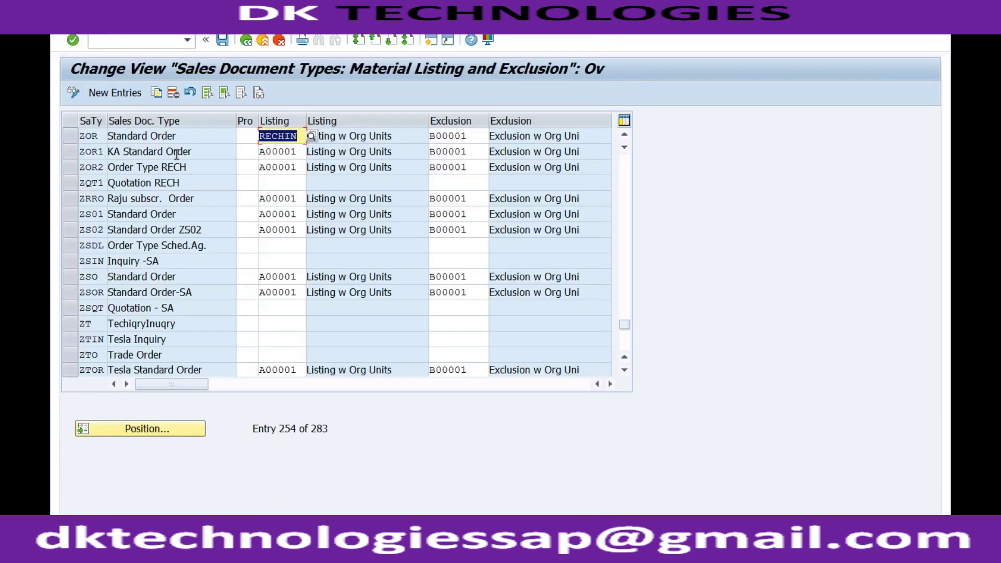
# Set the exclusion procedure of order type ZOR to RECHEX and save under the proposed customizing request.
pyautogui.doubleClick(459, 136)
pyautogui.click(483, 136)
pyautogui.doubleClick(156, 166)
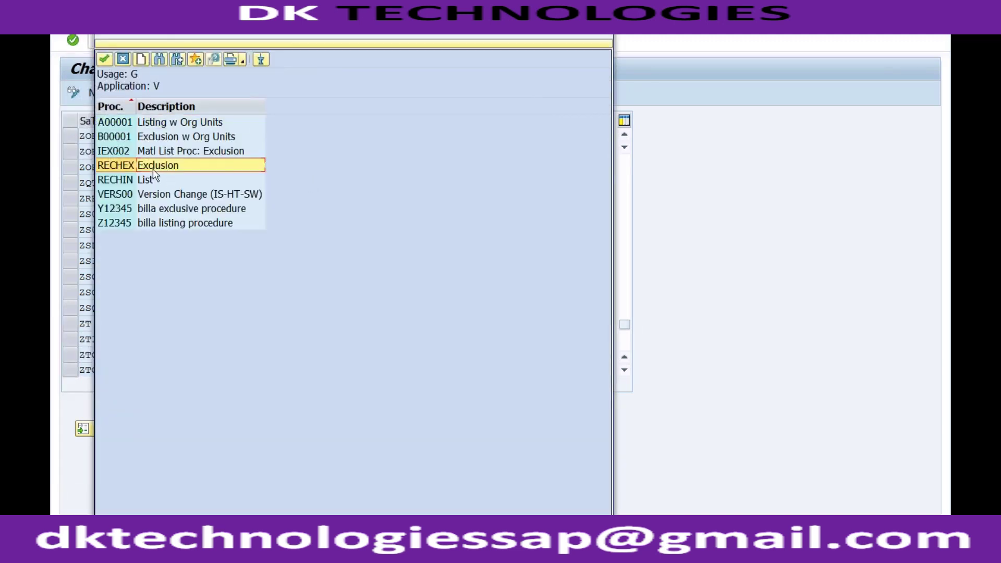
pyautogui.click(223, 42)
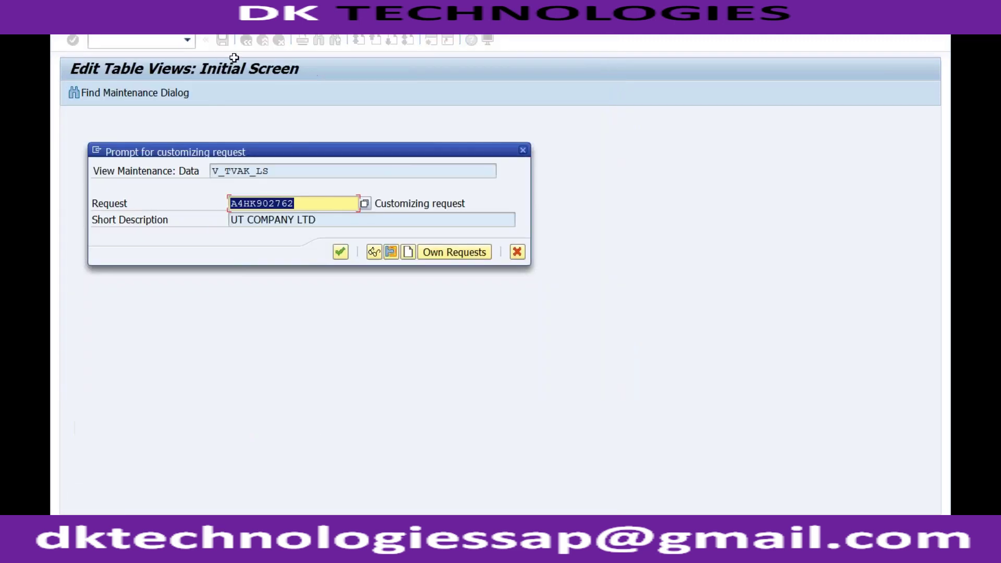
pyautogui.click(340, 253)
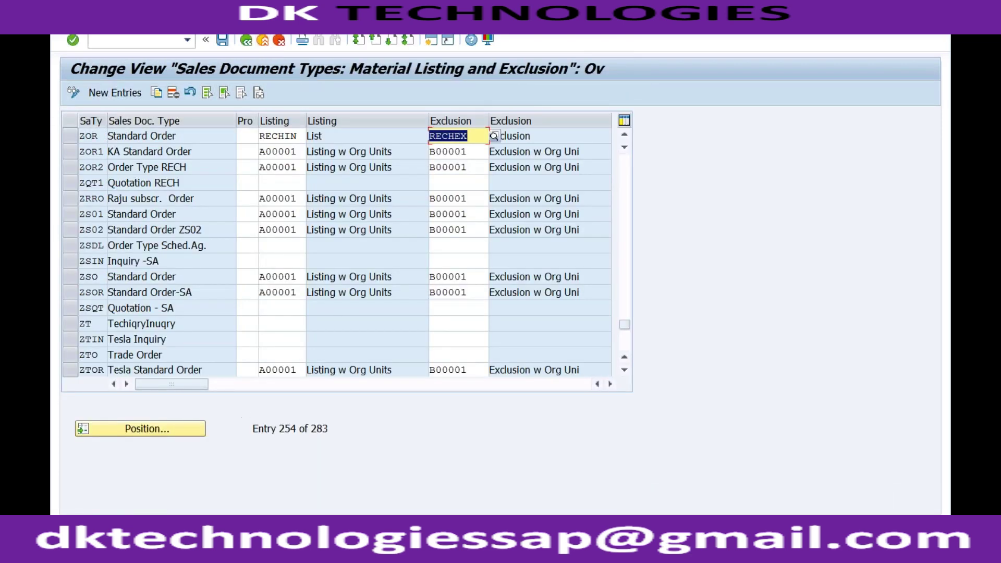
# Switch to the Create Listing/Exclusion session, reopen the transaction and start fast entry for listing type RC01.
pyautogui.click(295, 553)
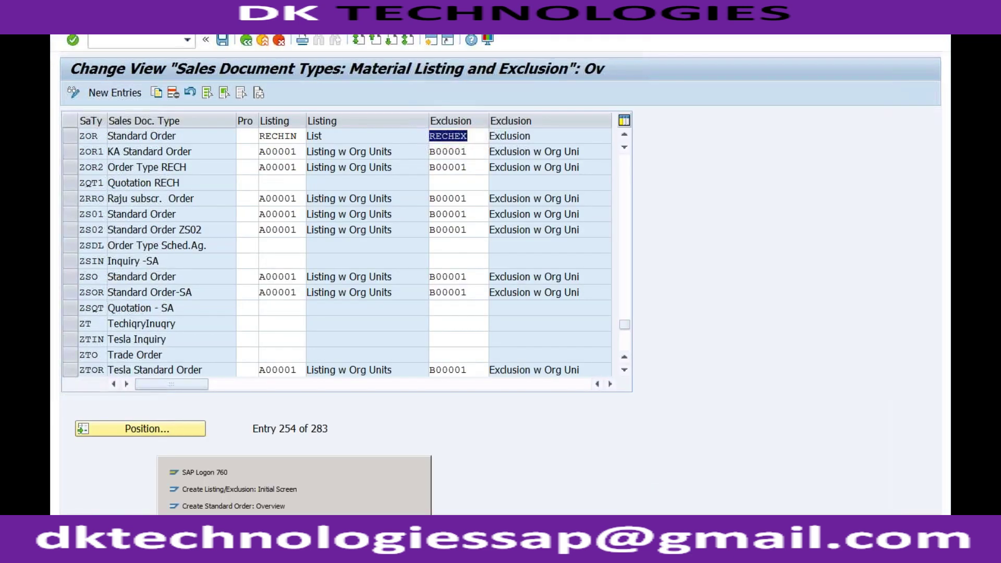
pyautogui.click(288, 491)
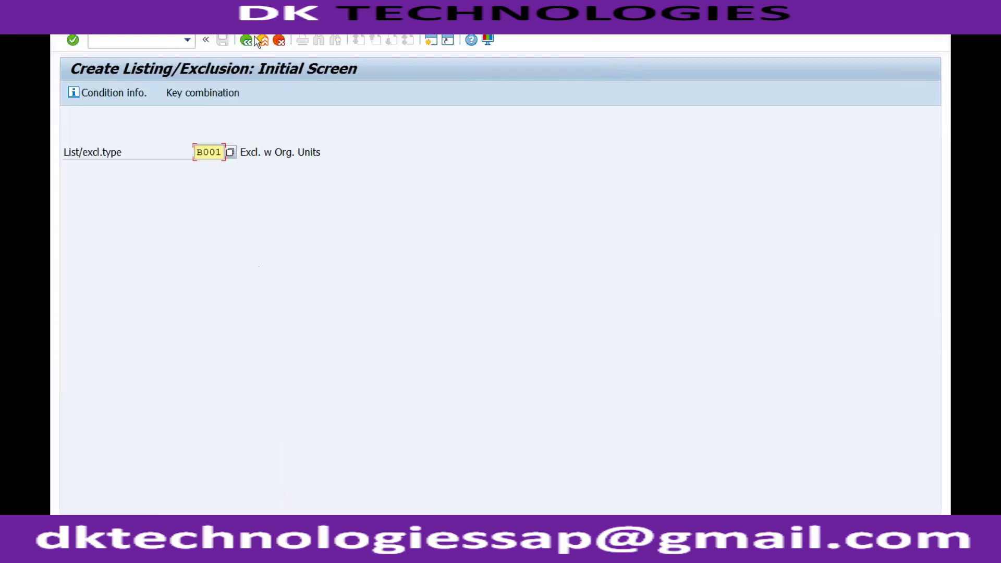
pyautogui.press('F3')
pyautogui.doubleClick(191, 316)
pyautogui.click(228, 151)
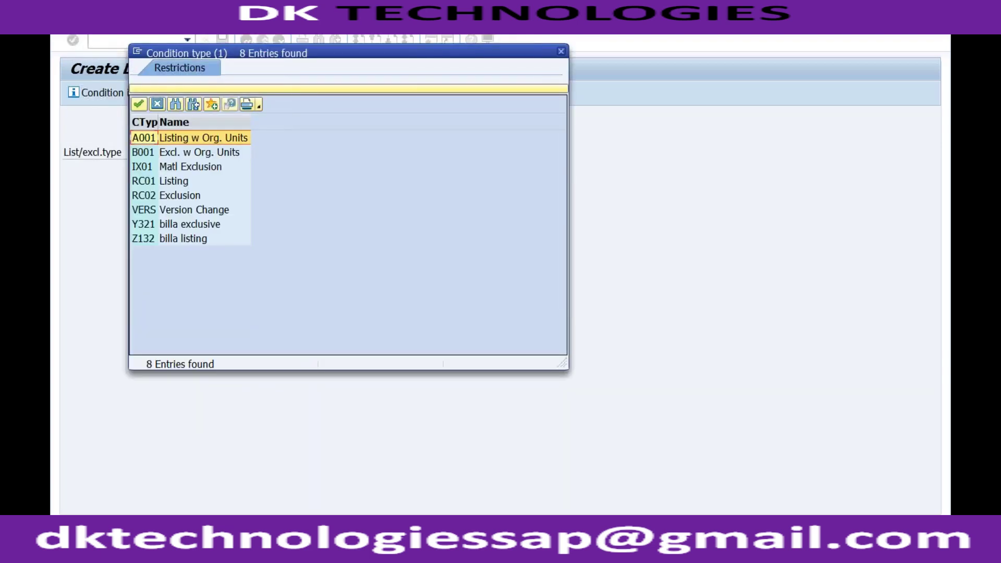
pyautogui.click(179, 182)
pyautogui.click(174, 197)
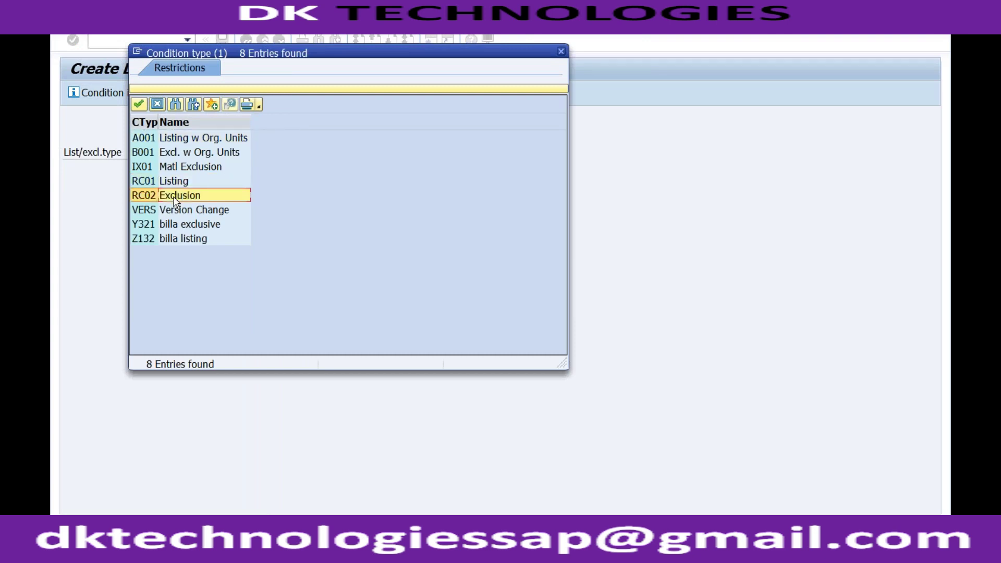
pyautogui.doubleClick(174, 182)
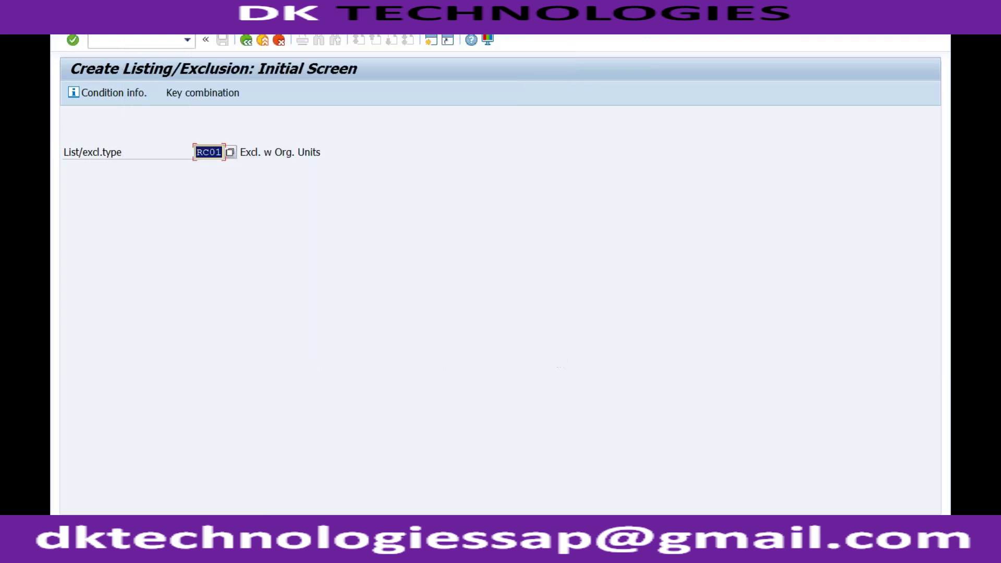
pyautogui.press('Return')
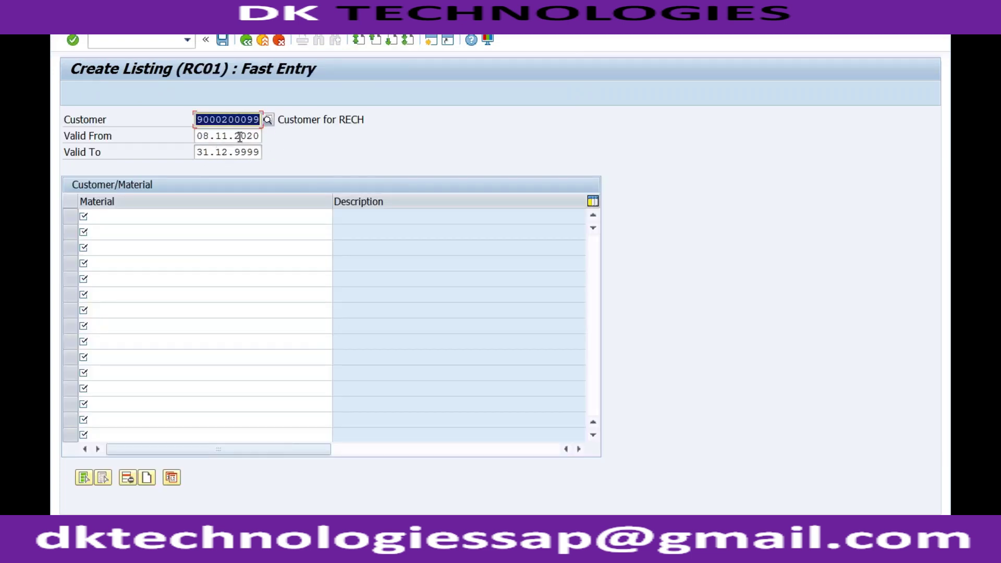
# Add material TRADING_GOODS to the customer's RC01 listing and save the record.
pyautogui.click(169, 216)
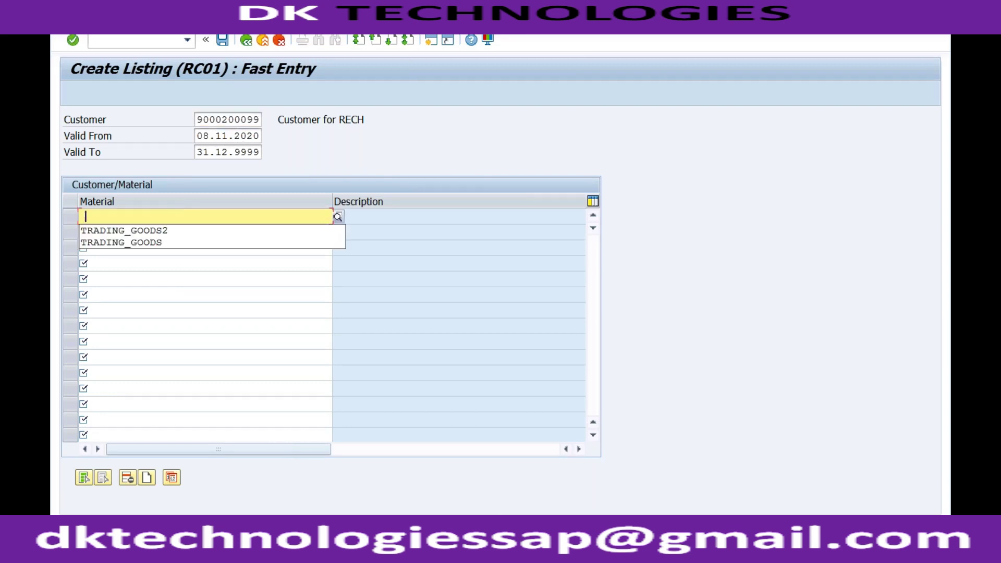
pyautogui.press('Down')
pyautogui.press('Down')
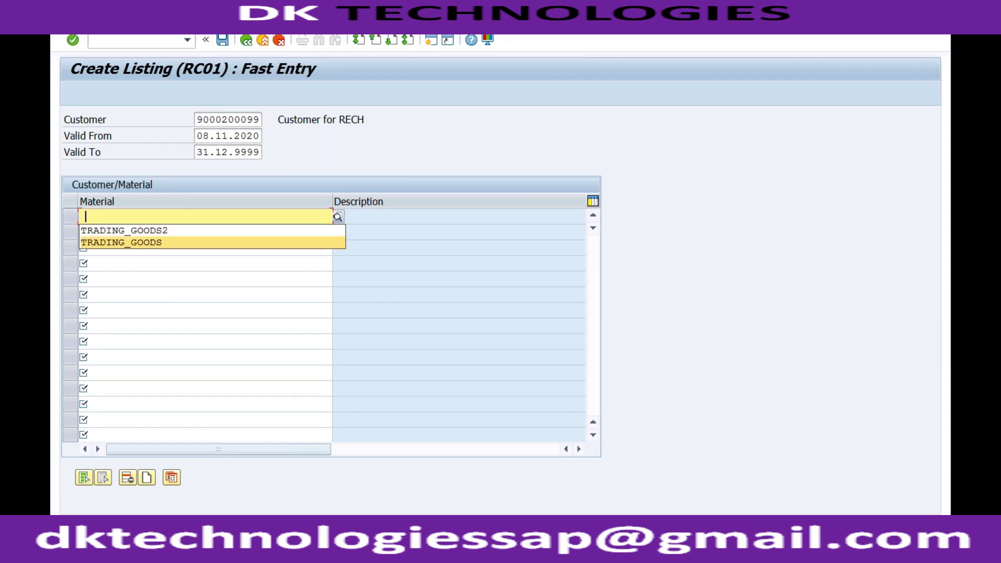
pyautogui.press('Return')
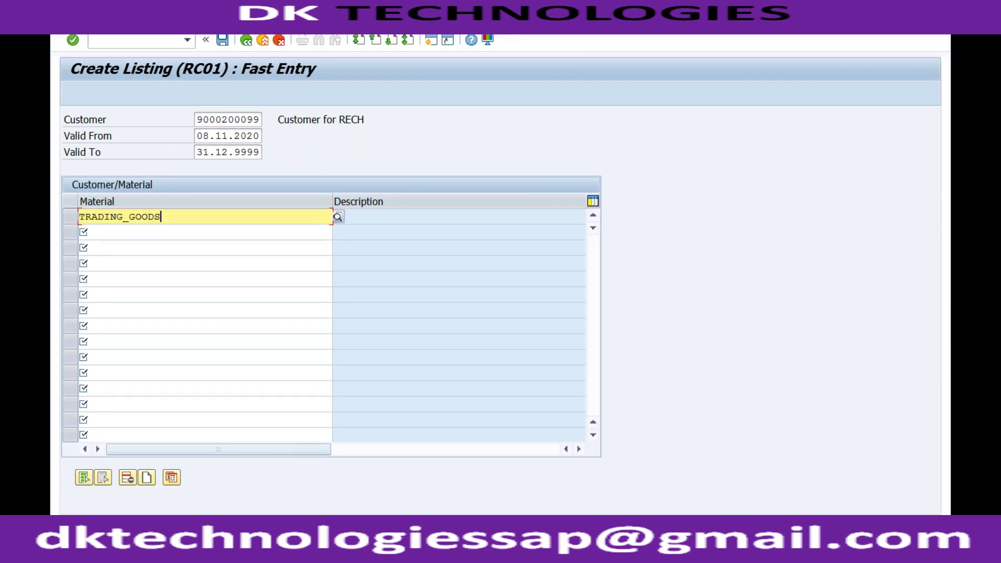
pyautogui.click(224, 40)
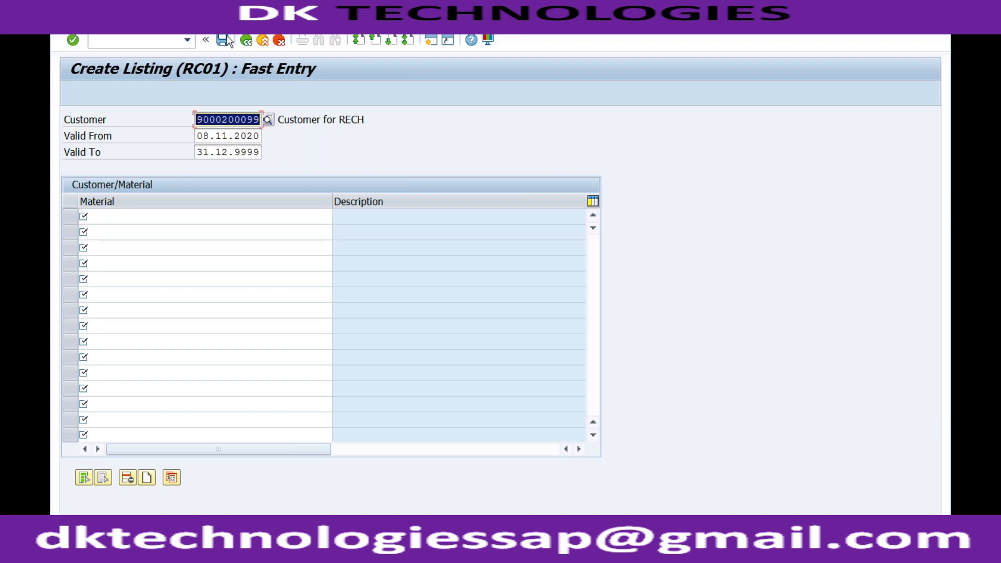
# Start a new sales document with transaction VA01 and order type ZOR.
pyautogui.click(152, 40)
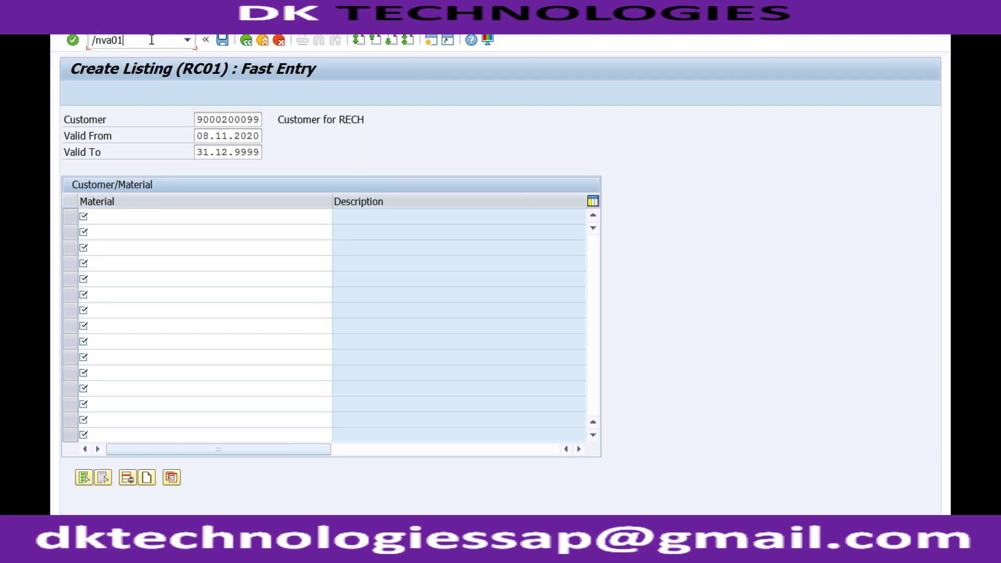
pyautogui.press('Return')
pyautogui.write('zor')
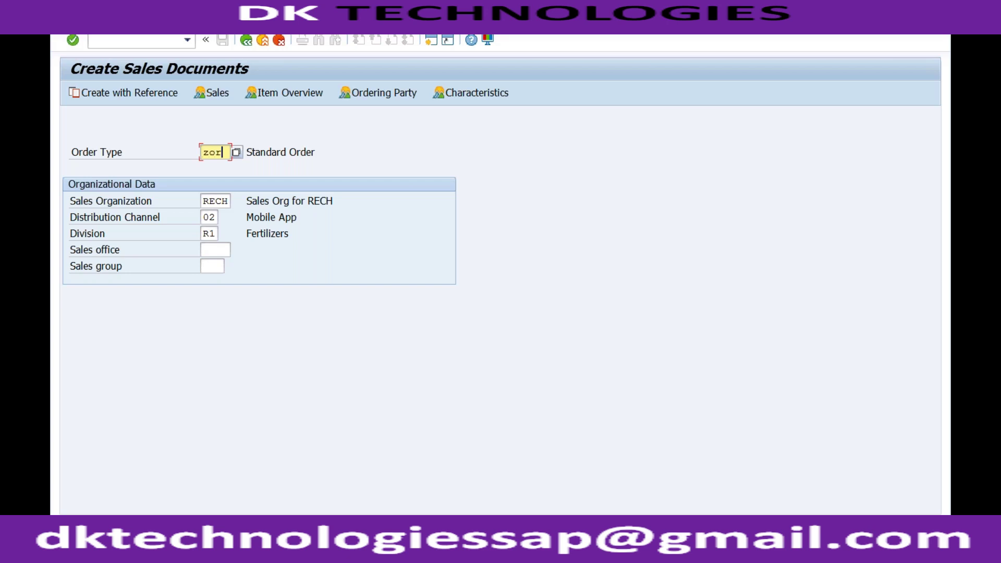
pyautogui.press('Return')
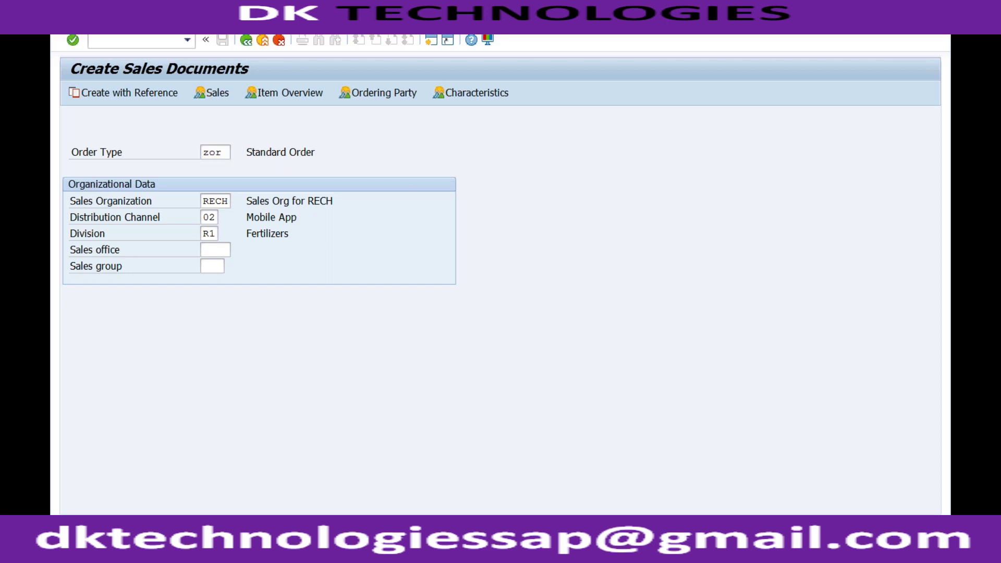
# Enter the RECH customer as sold-to party and TRADING_GOODS2 as the first item's material, and confirm the entries.
pyautogui.press('BackSpace')
pyautogui.press('Down')
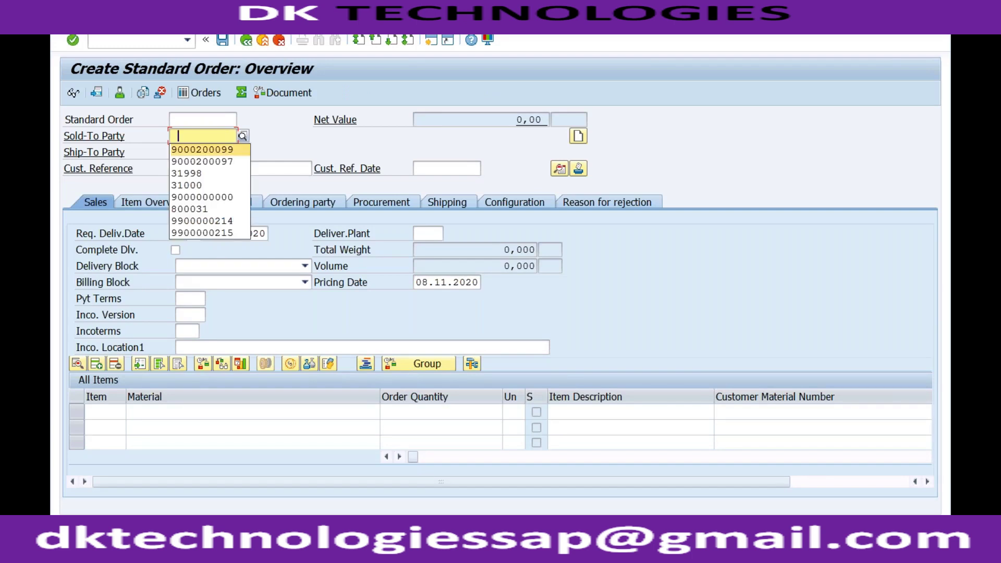
pyautogui.press('Return')
pyautogui.click(179, 418)
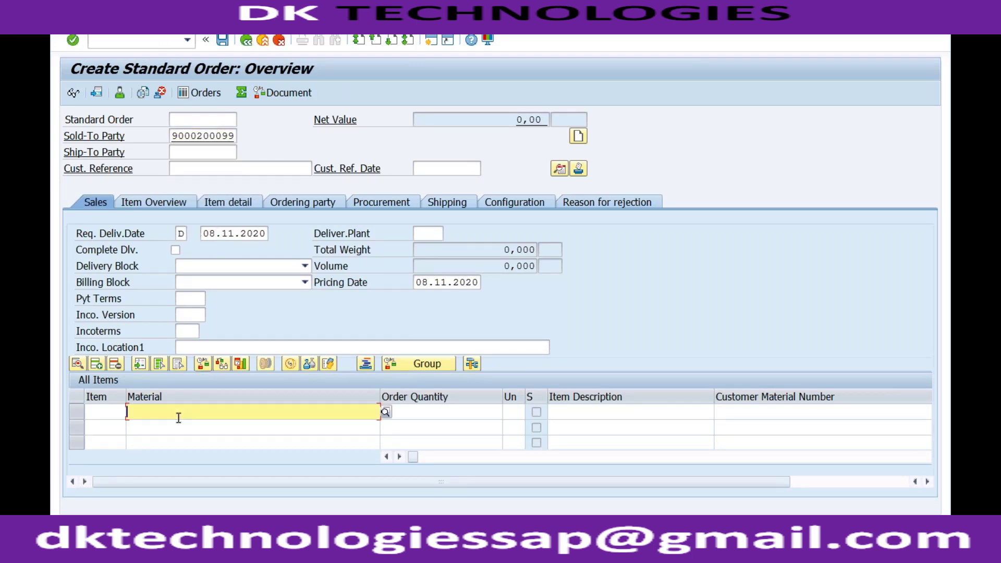
pyautogui.press('BackSpace')
pyautogui.press('Down')
pyautogui.press('Return')
pyautogui.press('Return')
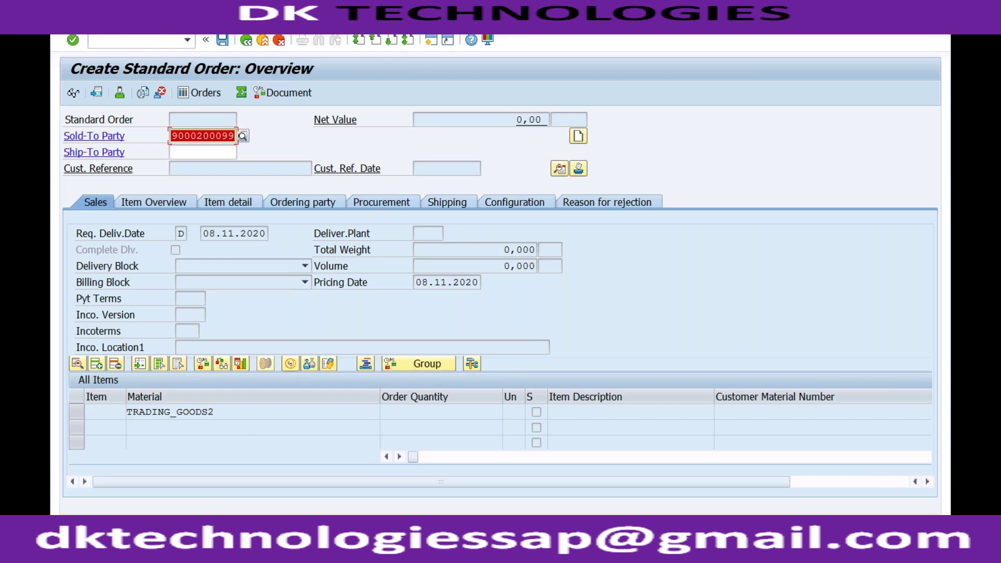
# Read the long text of the order's error message, close it and recheck the sold-to party entry.
pyautogui.press('F1')
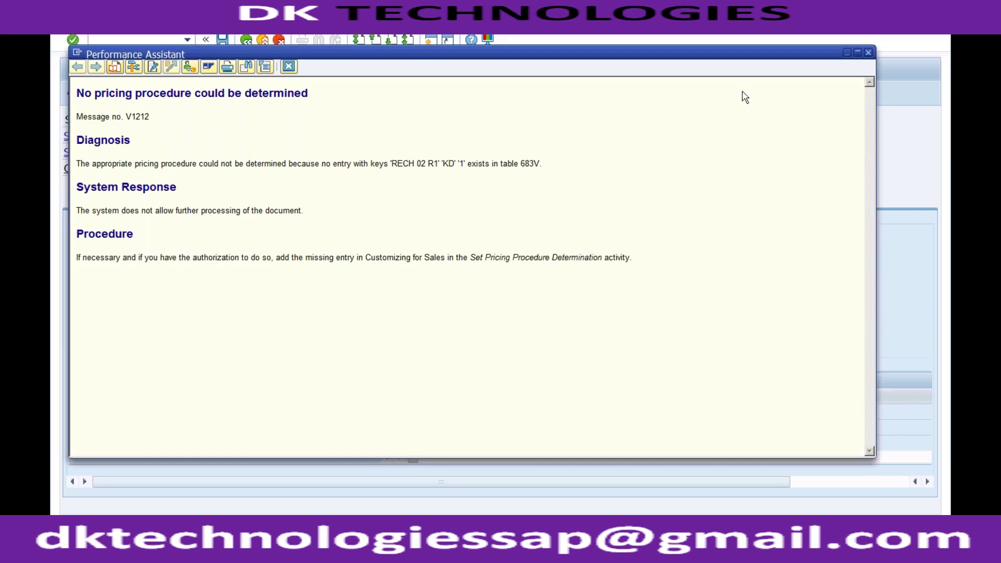
pyautogui.click(289, 66)
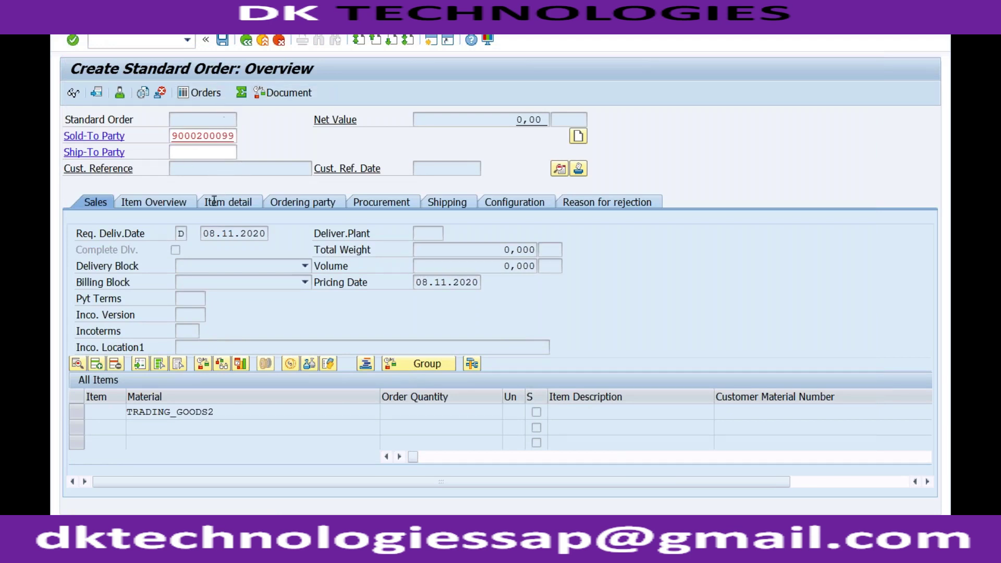
pyautogui.press('Return')
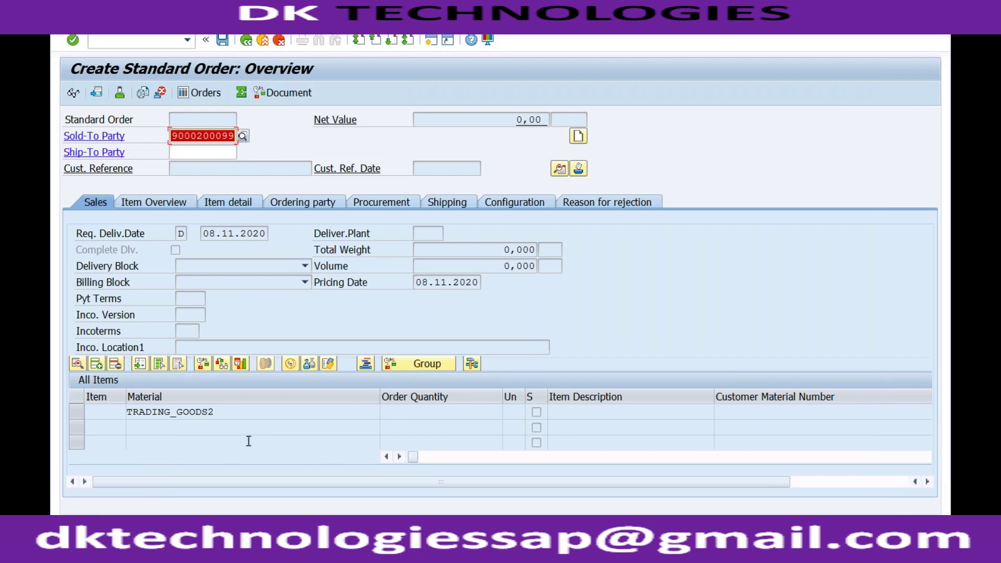
# Check which pricing procedure determination keys the order's error text reports as missing, and close the text.
pyautogui.doubleClick(218, 502)
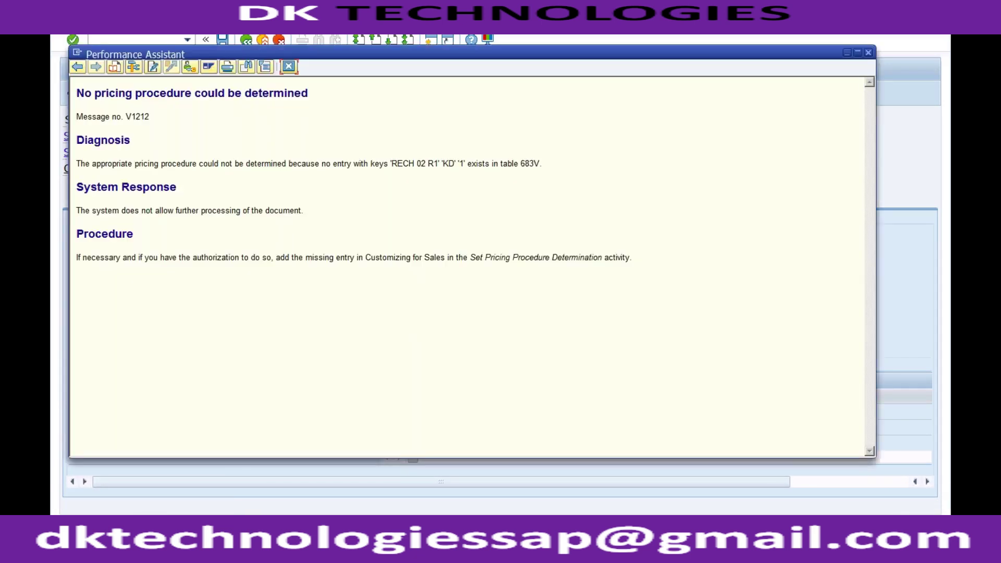
pyautogui.doubleClick(447, 163)
pyautogui.click(869, 52)
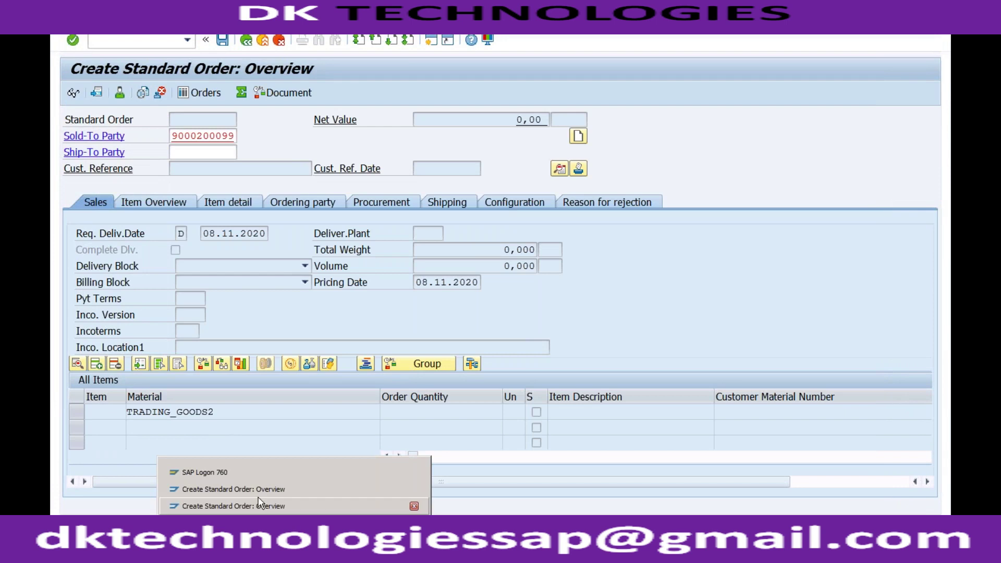
# Open SPRO in a new session and display the Sales and Distribution activities of the SAP Reference IMG.
pyautogui.click(259, 493)
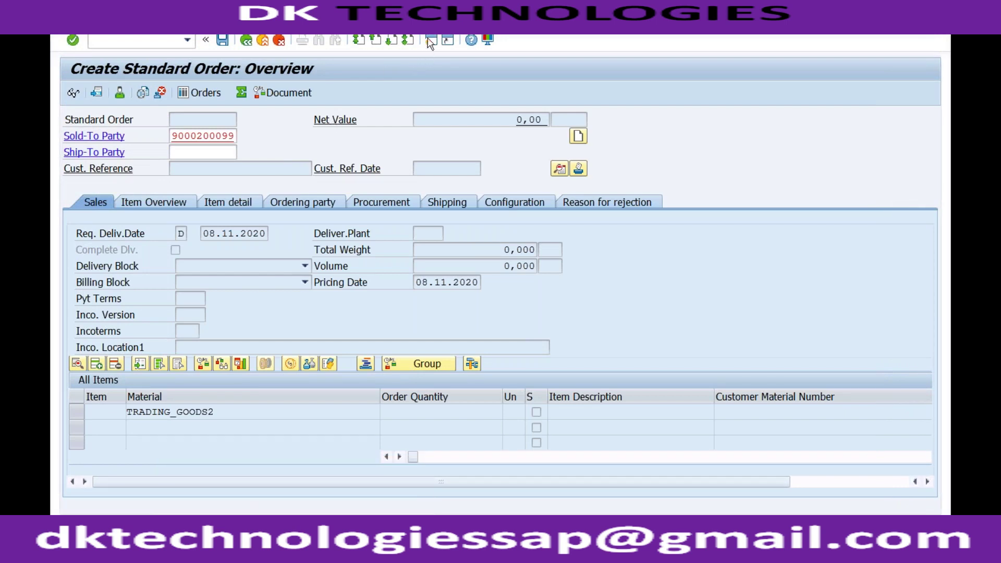
pyautogui.write('spro')
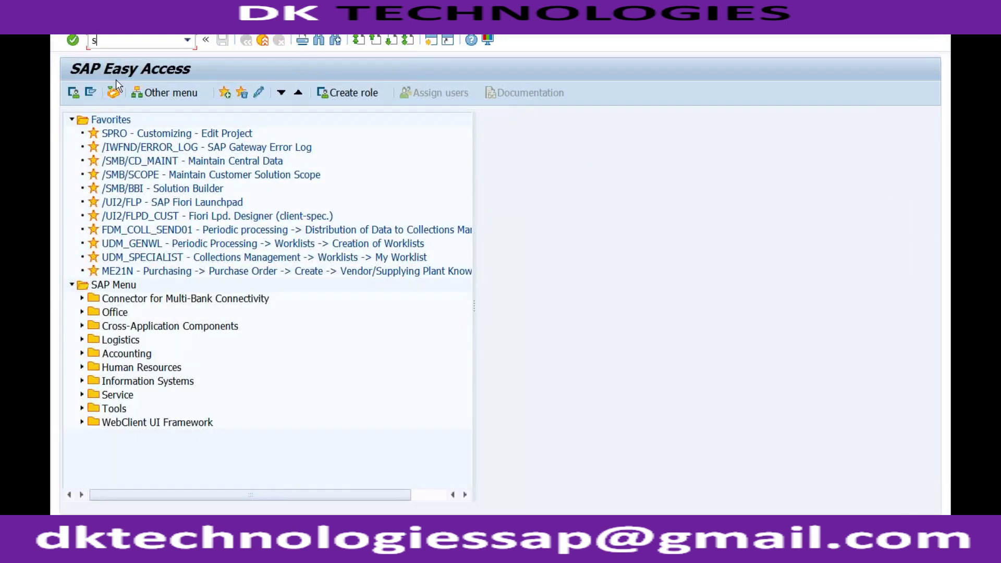
pyautogui.press('Return')
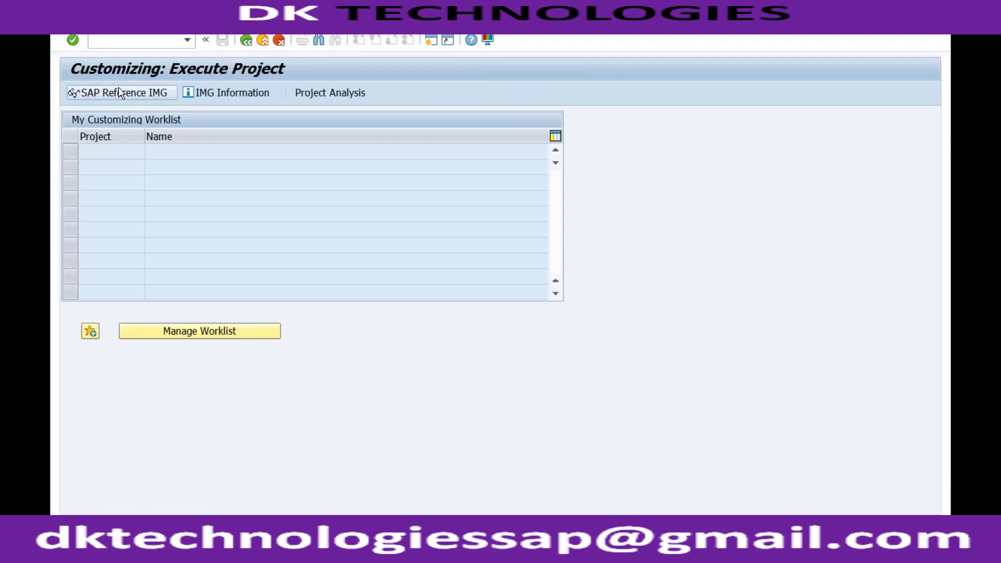
pyautogui.click(112, 87)
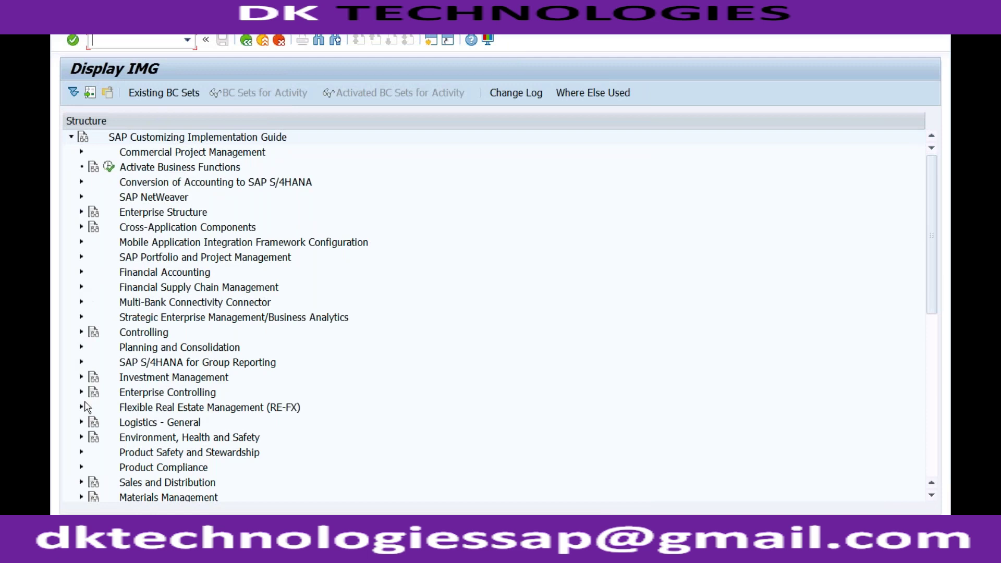
pyautogui.click(81, 483)
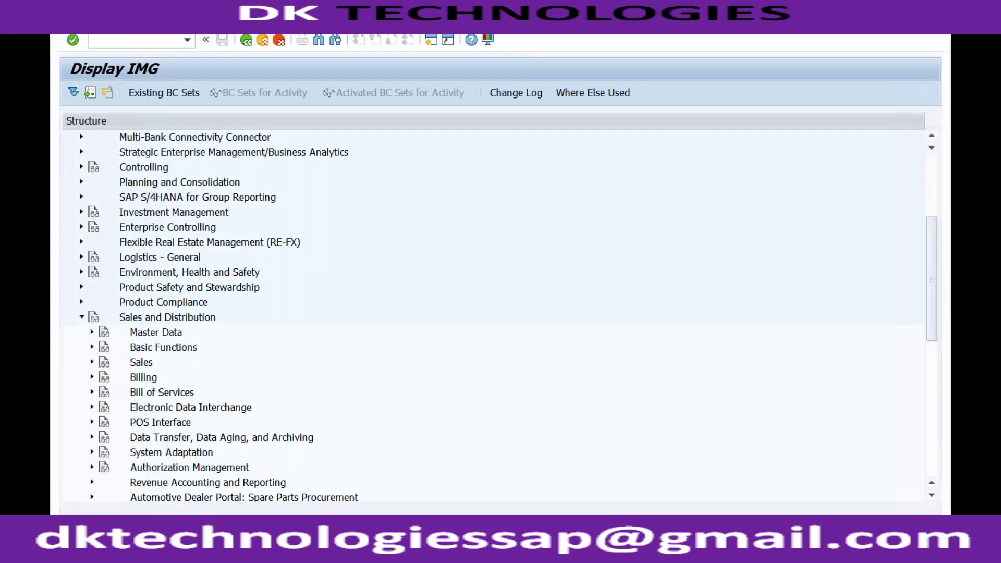
# Copy the pricing procedure determination code OVKK from the Word notes and run it in the SAP customizing session.
pyautogui.hotkey('alt', 'Tab')
pyautogui.moveTo(530, 264); pyautogui.dragTo(508, 267)
pyautogui.hotkey('ctrl', 'c')
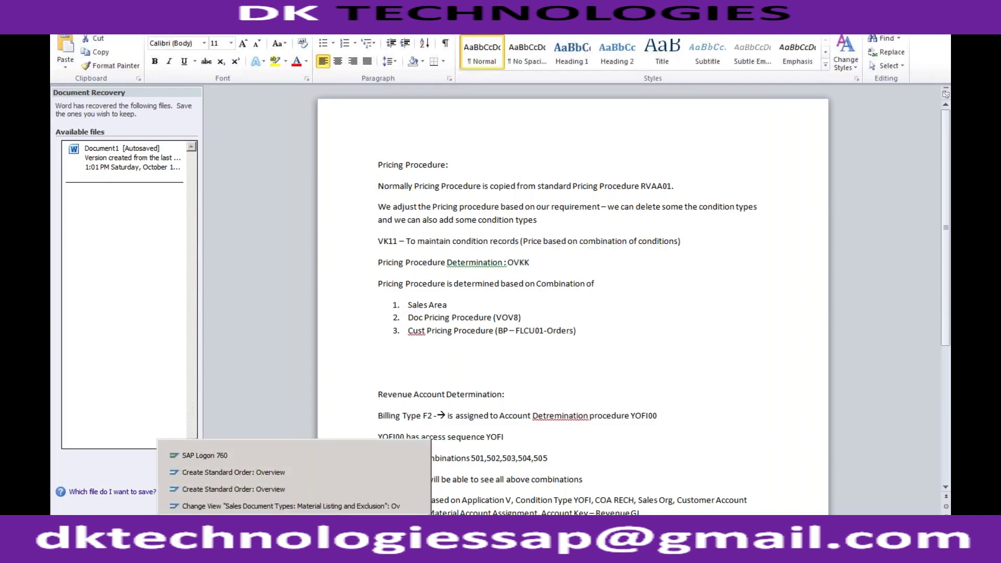
pyautogui.click(209, 521)
pyautogui.click(168, 46)
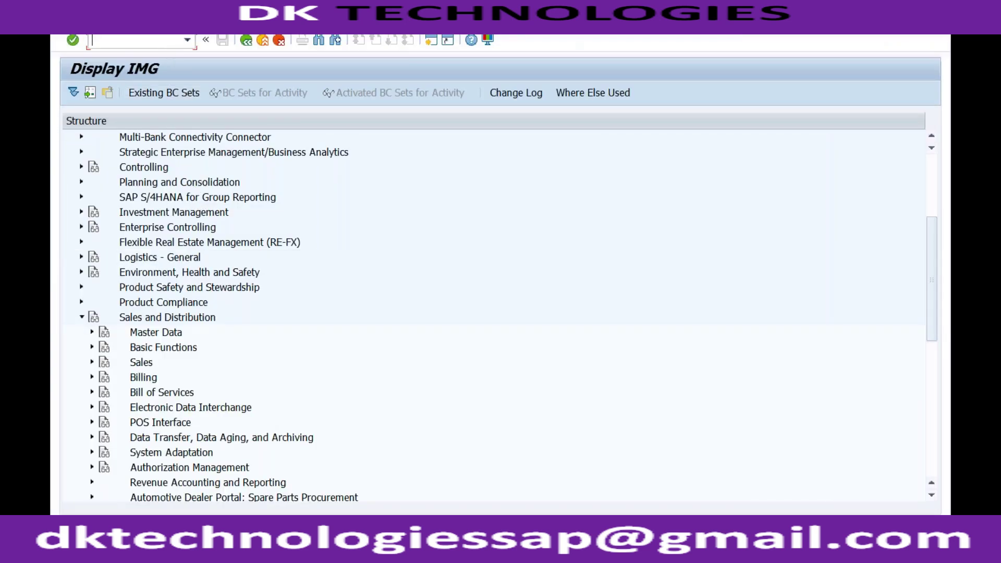
pyautogui.write('/n')
pyautogui.hotkey('ctrl', 'v')
pyautogui.press('Return')
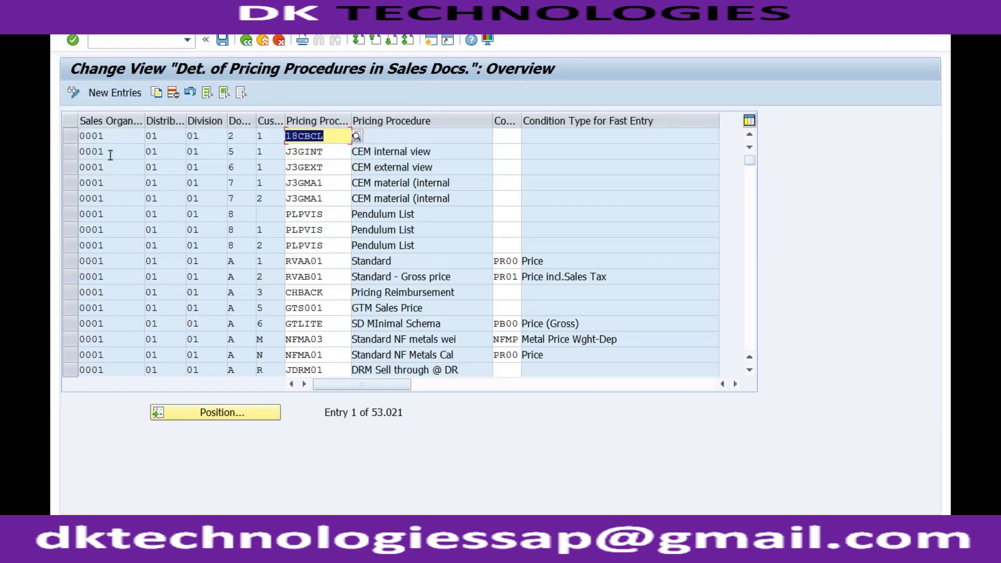
# Position the list at sales organization RECH and start copying its 02/R1 entry with document pricing procedure A.
pyautogui.click(203, 412)
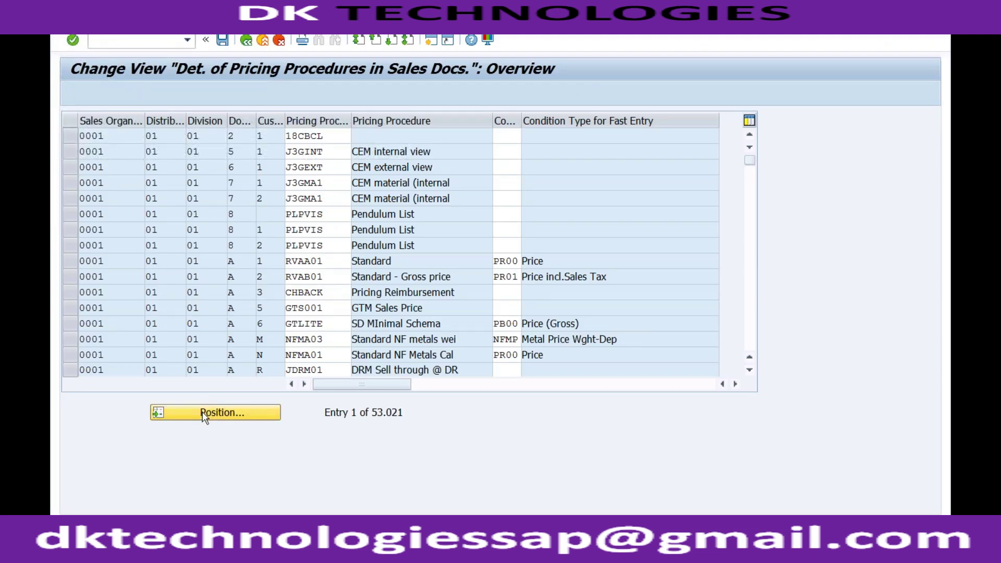
pyautogui.write('RIL1')
pyautogui.press('Return')
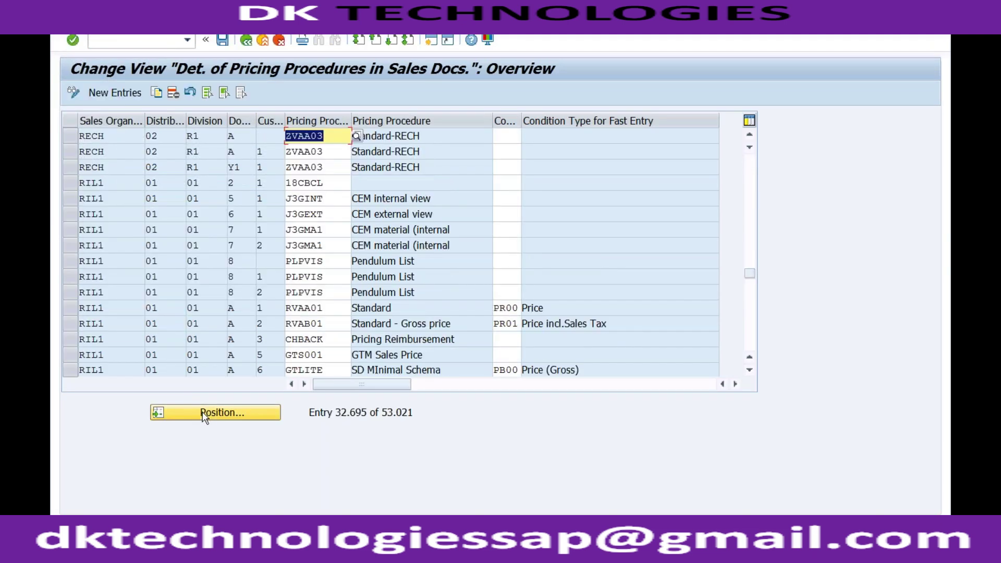
pyautogui.click(71, 136)
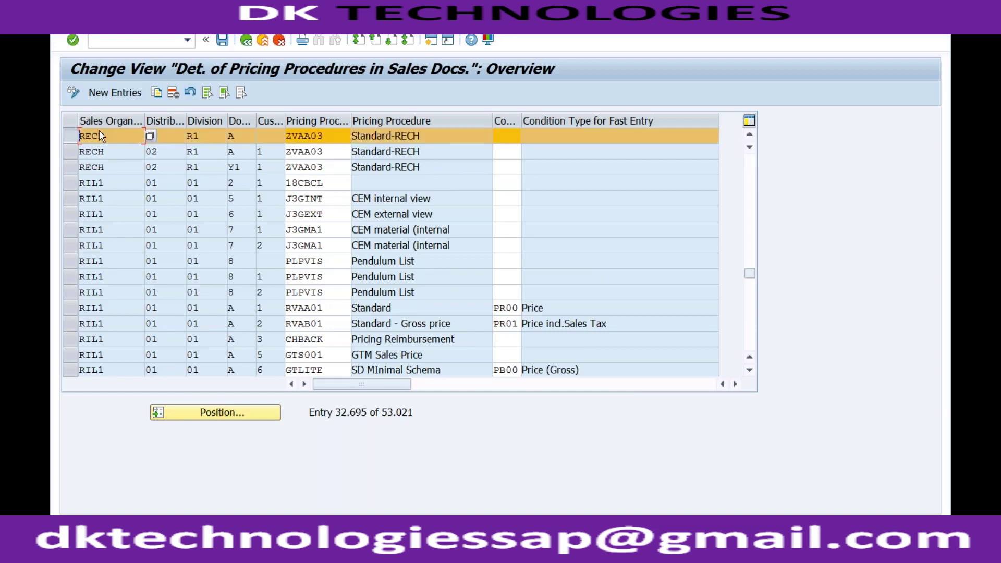
pyautogui.press('F6')
pyautogui.press('Tab')
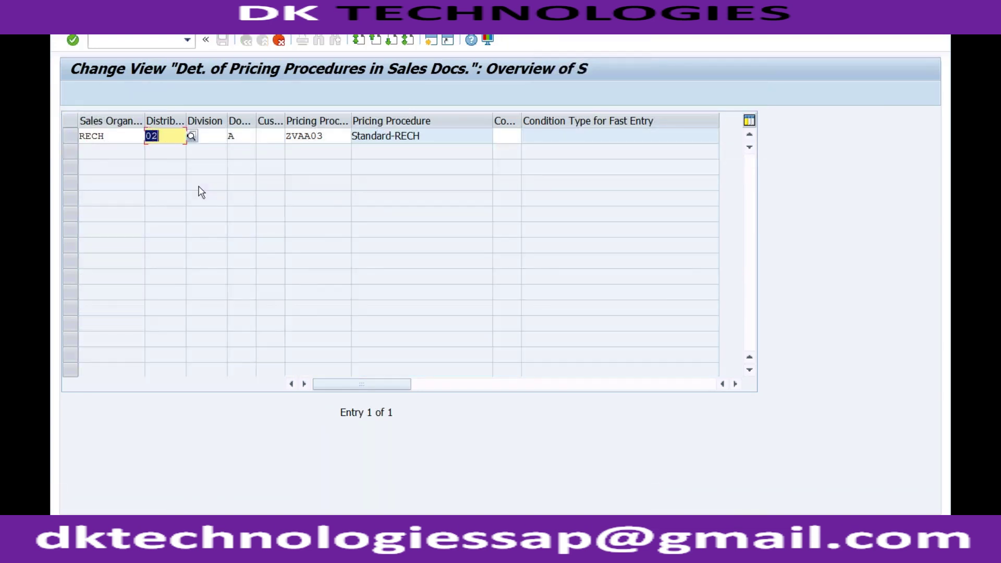
pyautogui.write('02')
pyautogui.press('Tab')
pyautogui.press('Tab')
# Recheck the required determination keys in the sales order's error text and return to the copied pricing procedure entry.
pyautogui.click(295, 554)
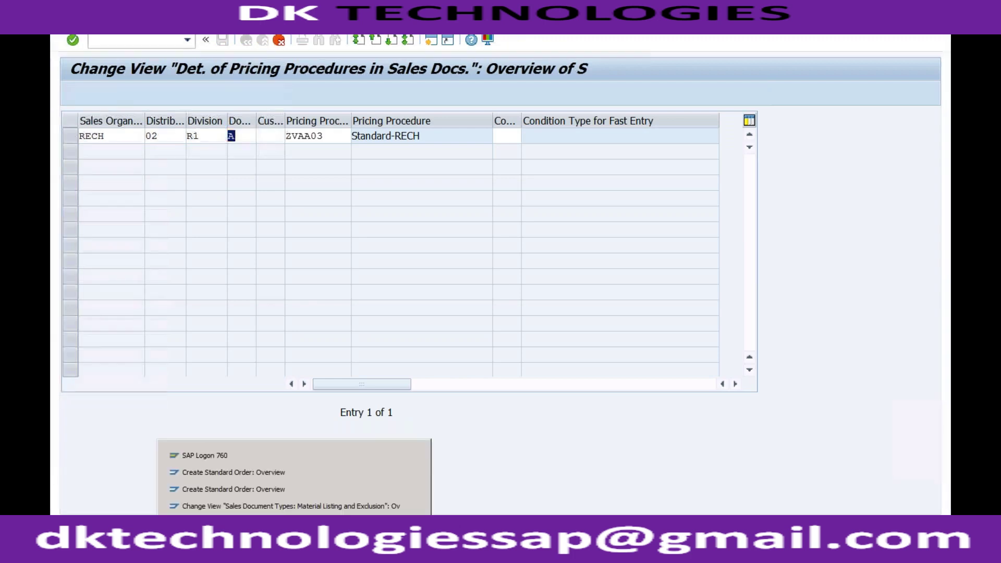
pyautogui.click(290, 510)
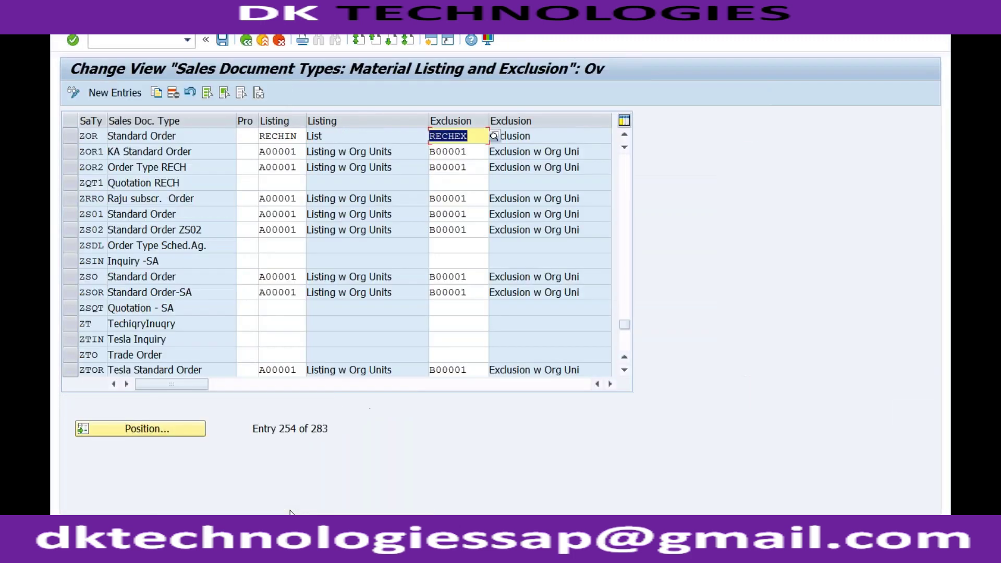
pyautogui.click(294, 554)
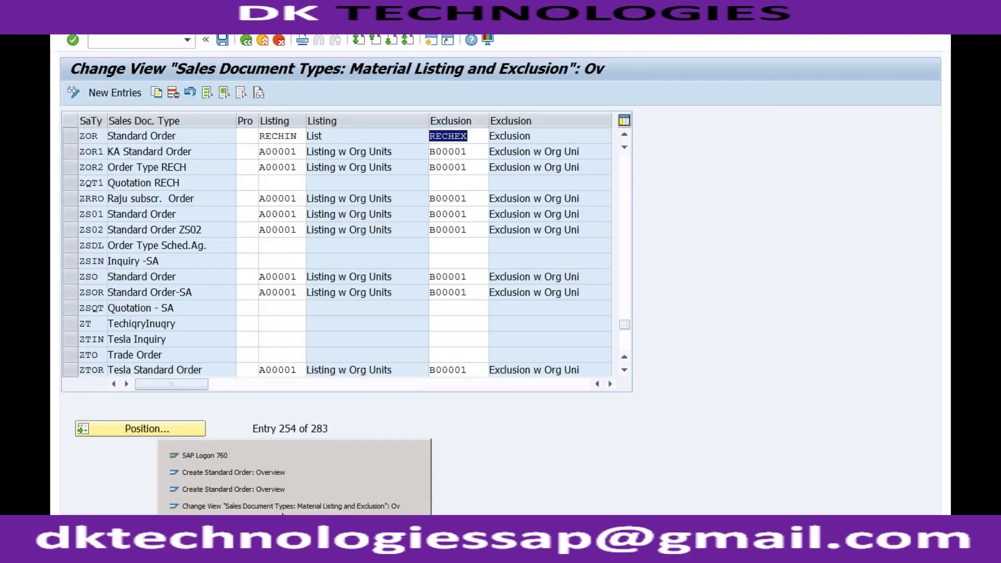
pyautogui.click(281, 473)
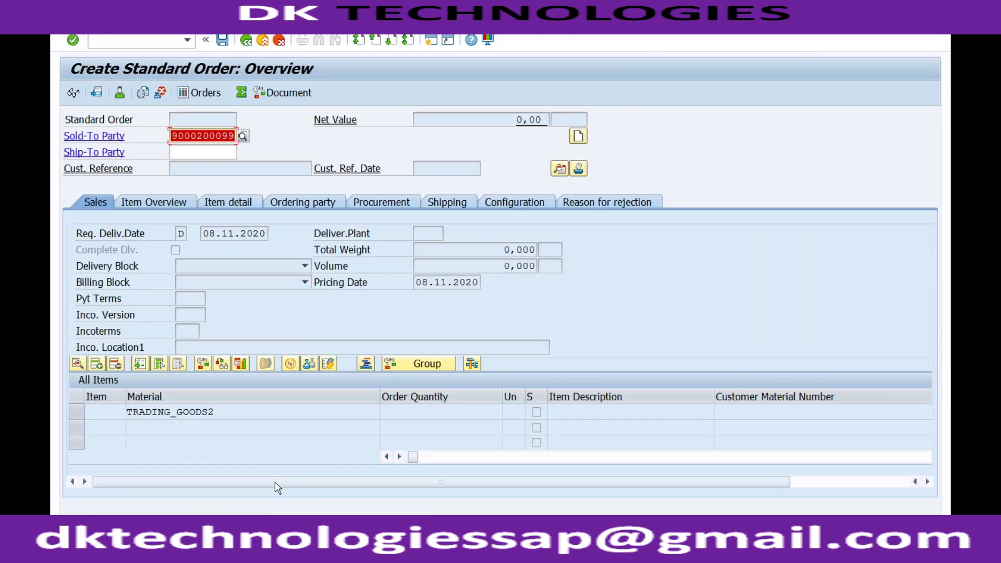
pyautogui.press('F1')
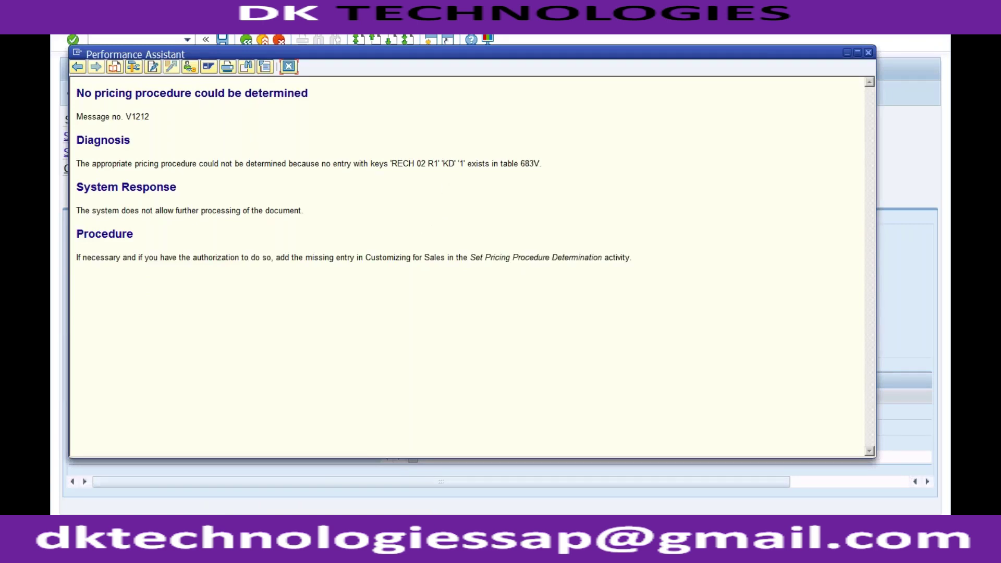
pyautogui.click(292, 552)
pyautogui.click(292, 455)
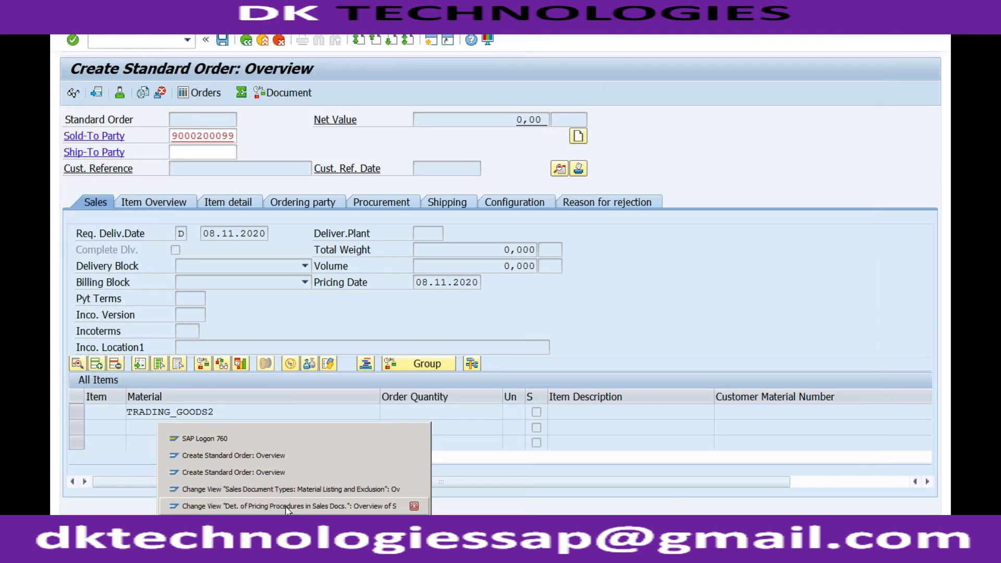
pyautogui.click(287, 506)
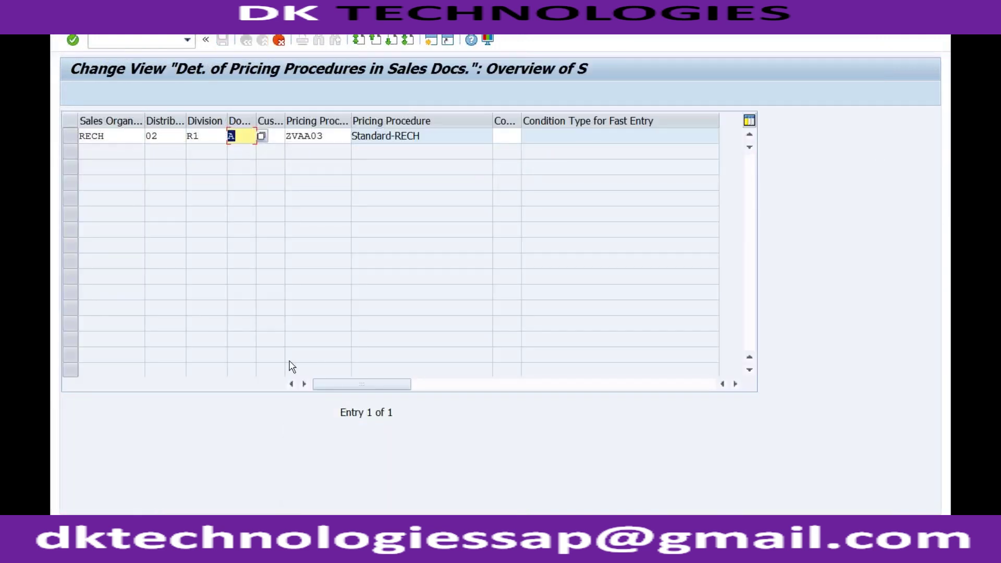
# Set the copied entry's document pricing procedure to KD and customer pricing procedure to 1, and save it.
pyautogui.write('KD')
pyautogui.press('Tab')
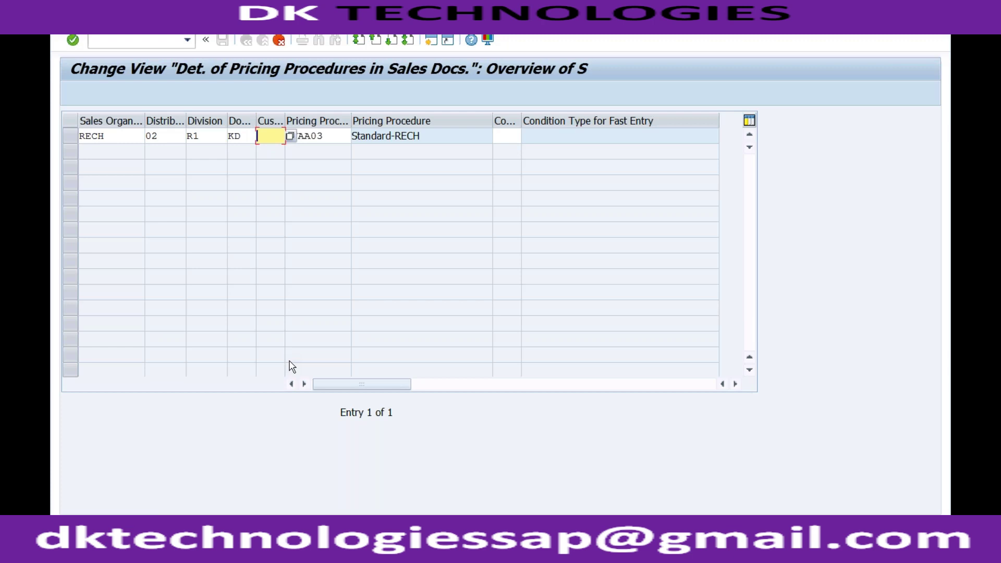
pyautogui.write('1')
pyautogui.press('Return')
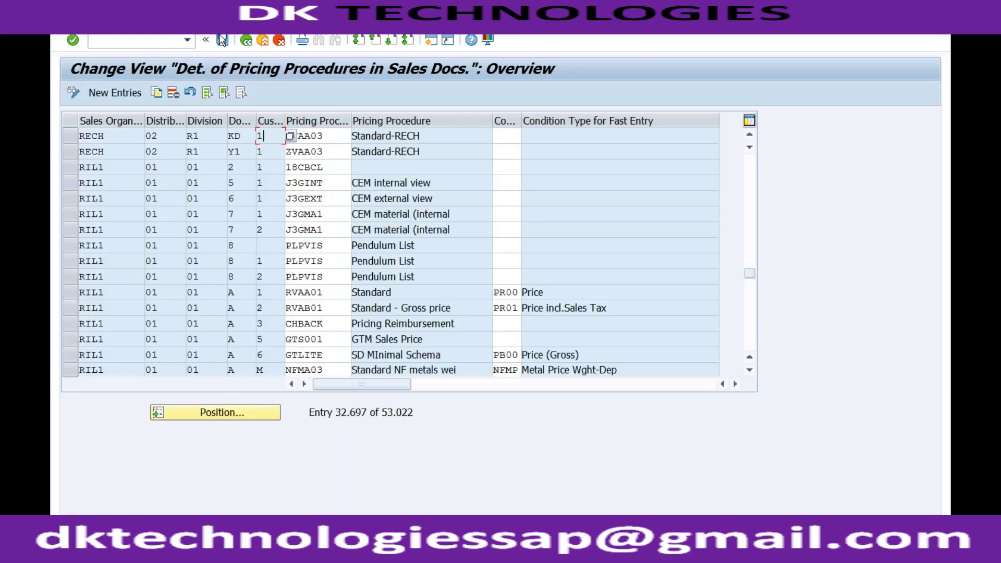
pyautogui.click(222, 41)
pyautogui.press('Return')
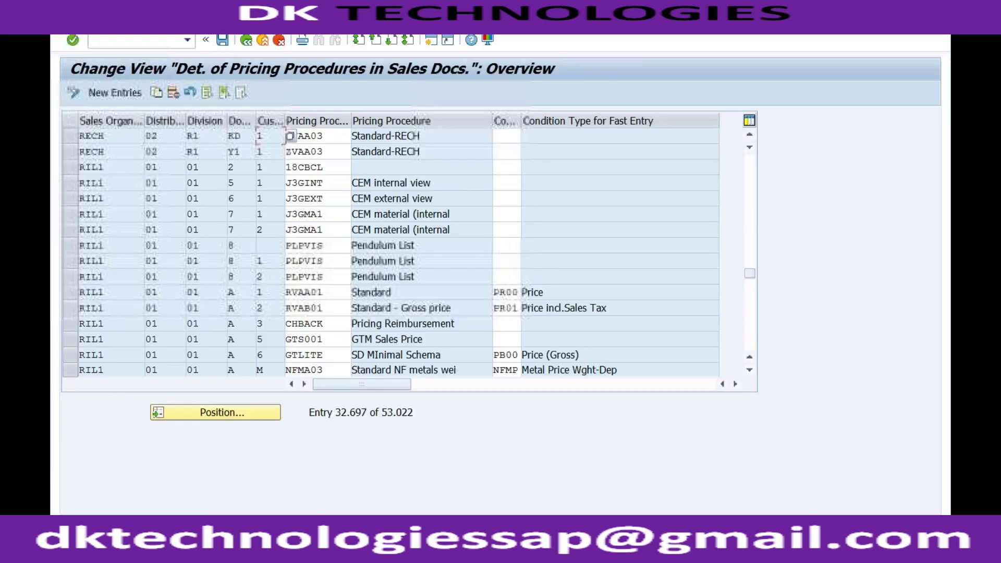
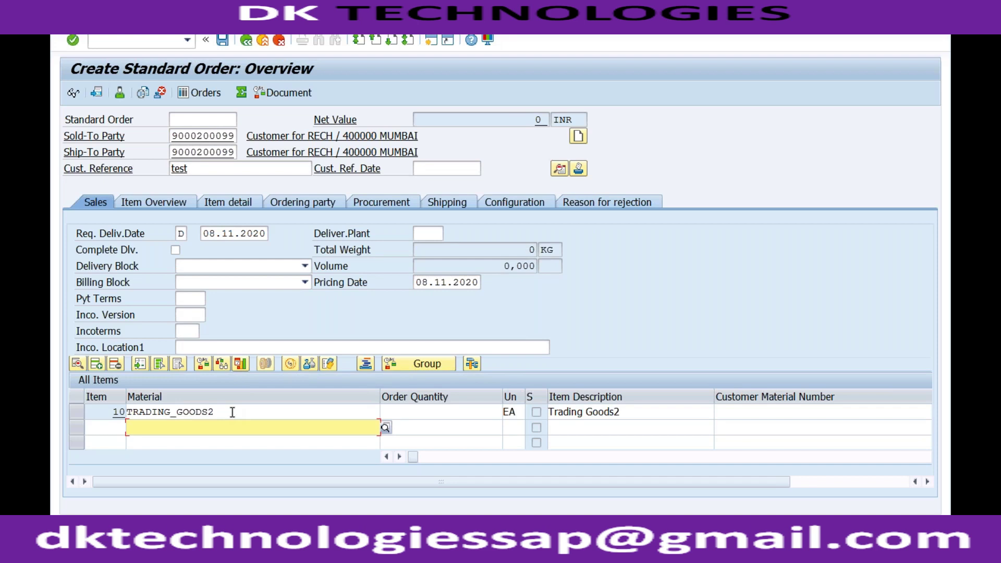
# Start a new ZOR sales order with transaction VA01 and enter the RECH customer as sold-to party.
pyautogui.click(233, 412)
pyautogui.click(147, 44)
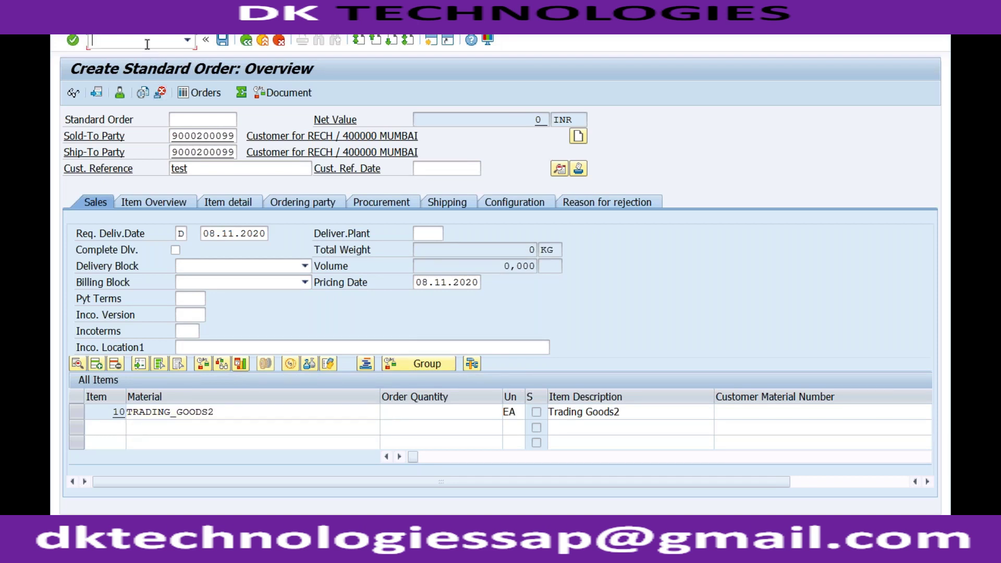
pyautogui.write('/nva01')
pyautogui.press('Return')
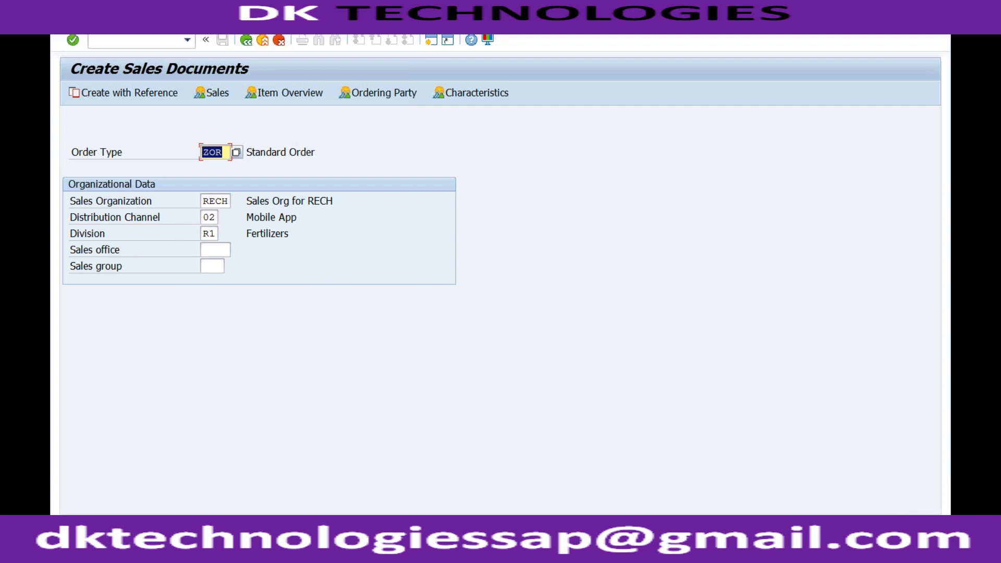
pyautogui.press('Return')
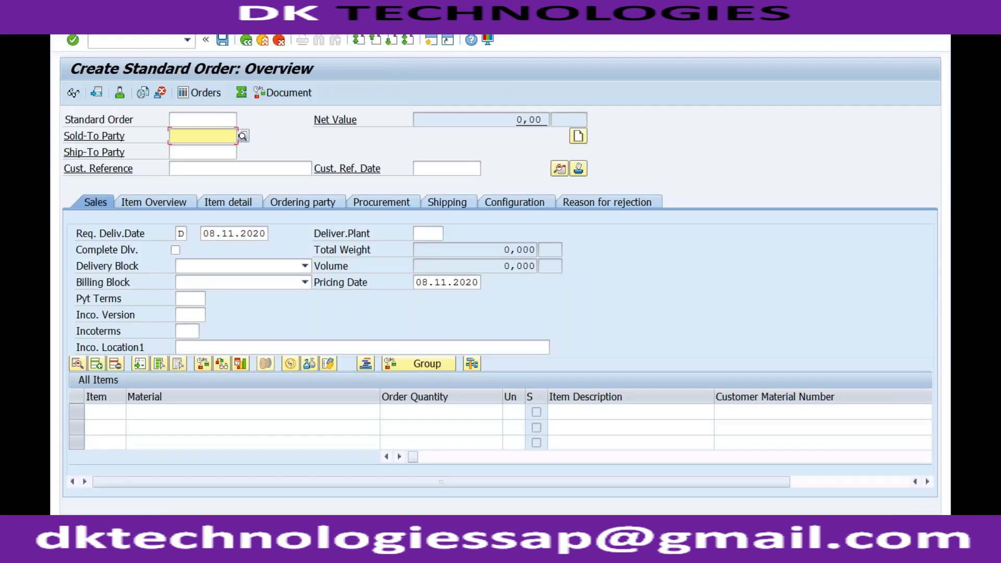
pyautogui.press('BackSpace')
pyautogui.press('Return')
# Leave pricing procedure determination in the other session and open Create Listing/Exclusion from the Sales and Distribution product master data.
pyautogui.moveTo(295, 553)
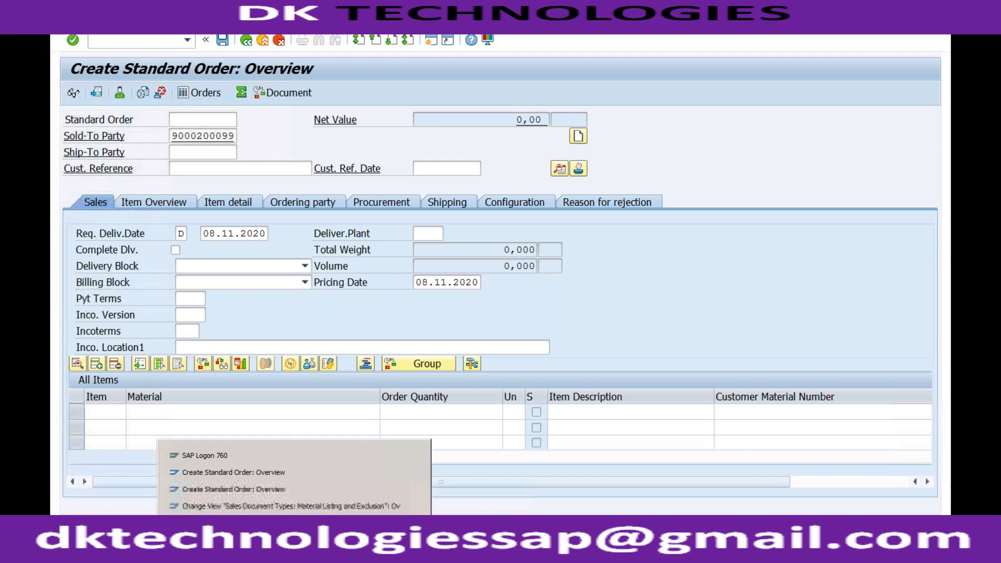
pyautogui.click(287, 506)
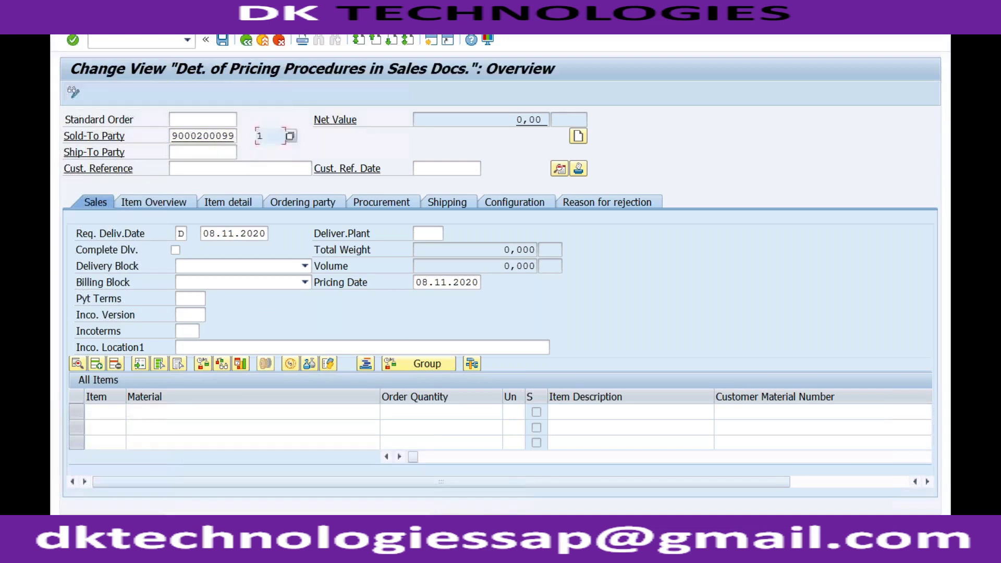
pyautogui.click(261, 42)
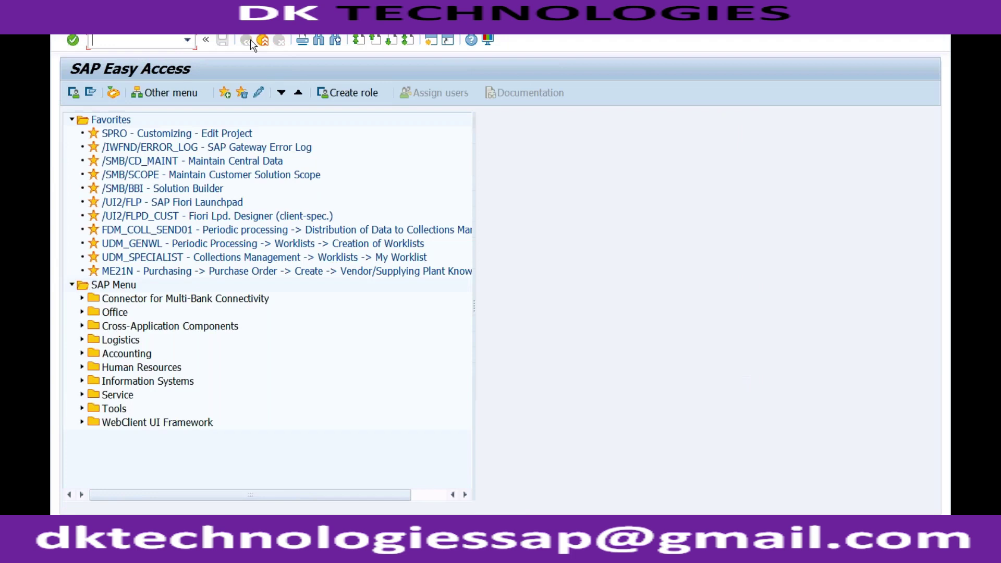
pyautogui.click(82, 339)
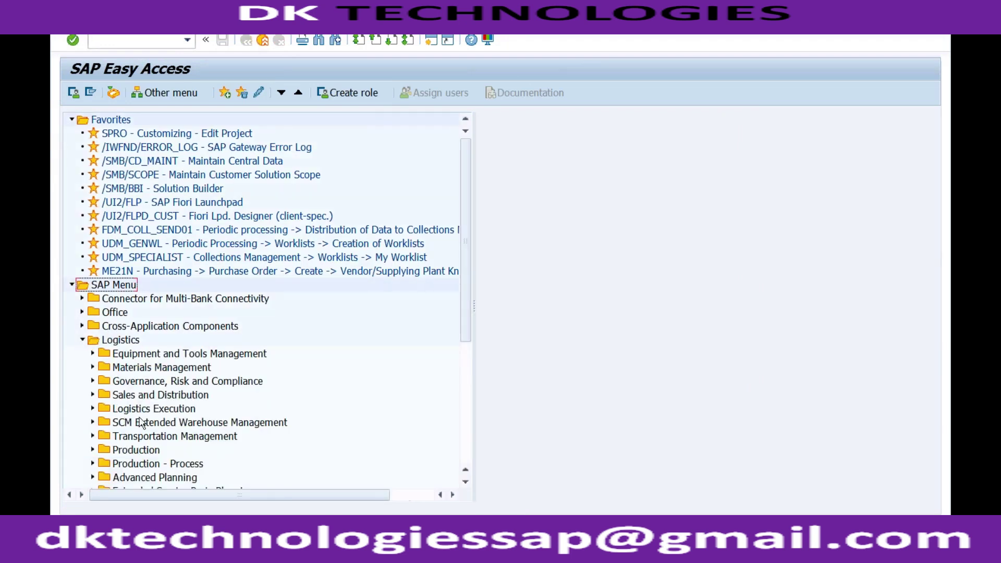
pyautogui.click(94, 395)
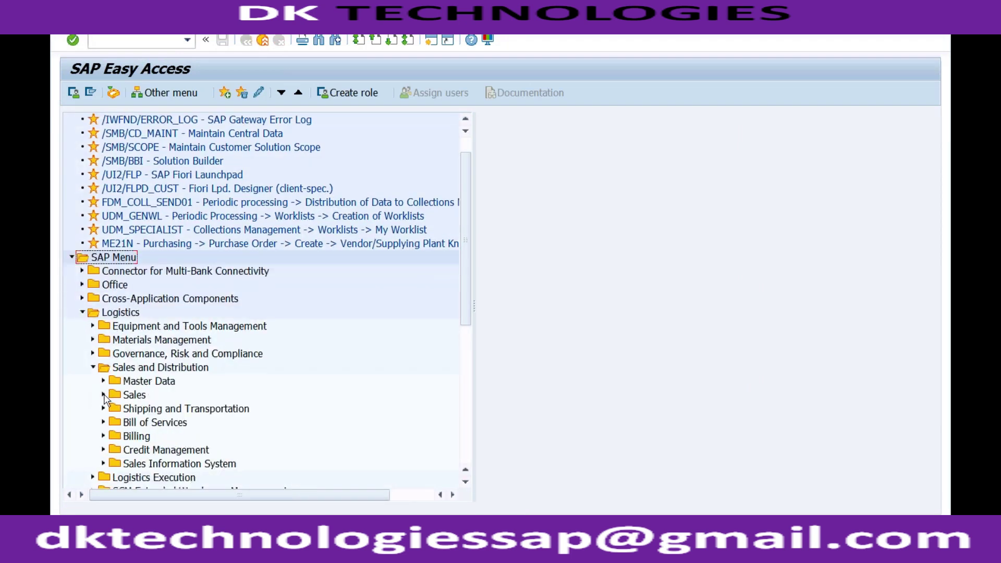
pyautogui.click(103, 395)
pyautogui.click(103, 395)
pyautogui.click(103, 381)
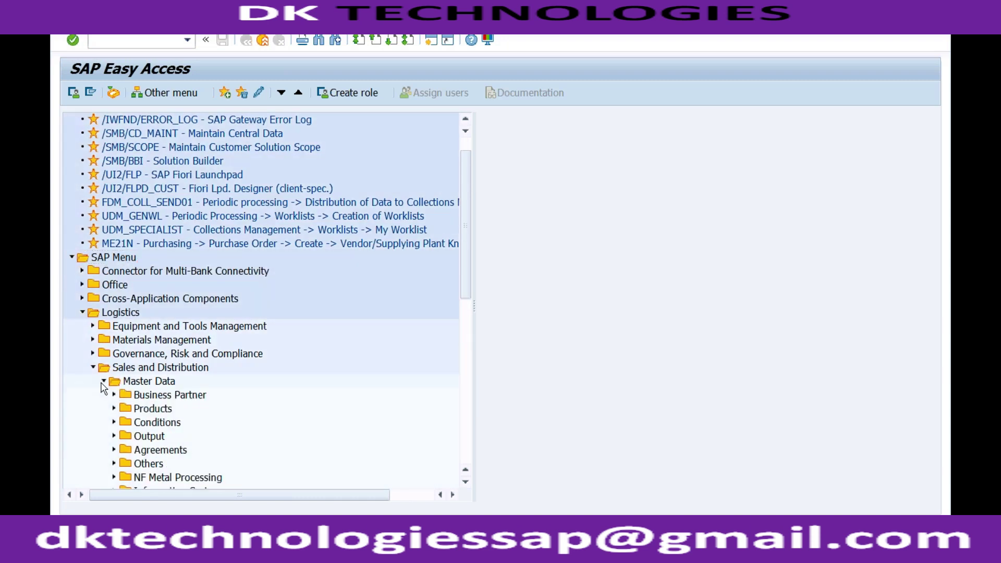
pyautogui.click(114, 408)
pyautogui.click(125, 409)
pyautogui.doubleClick(170, 422)
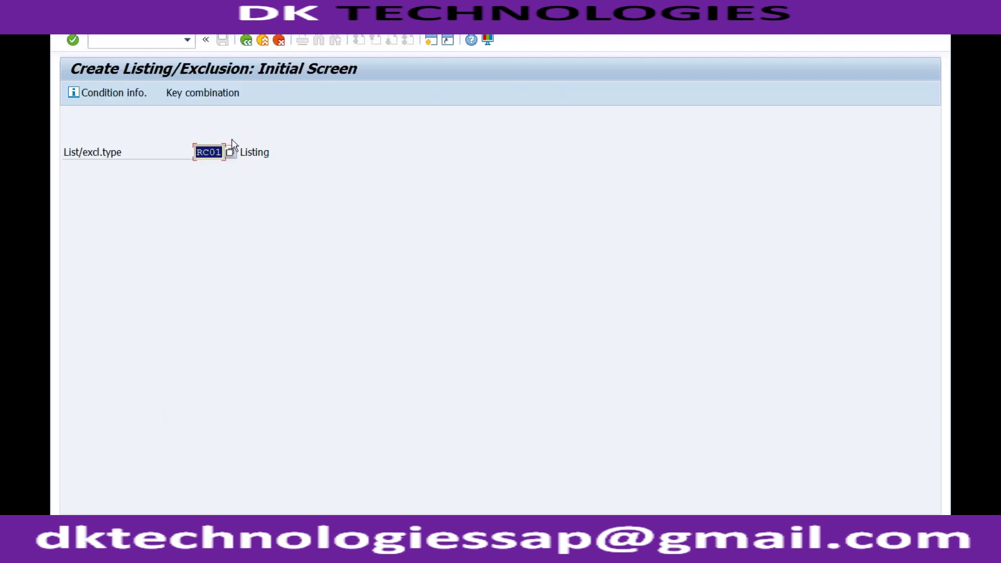
pyautogui.press('Return')
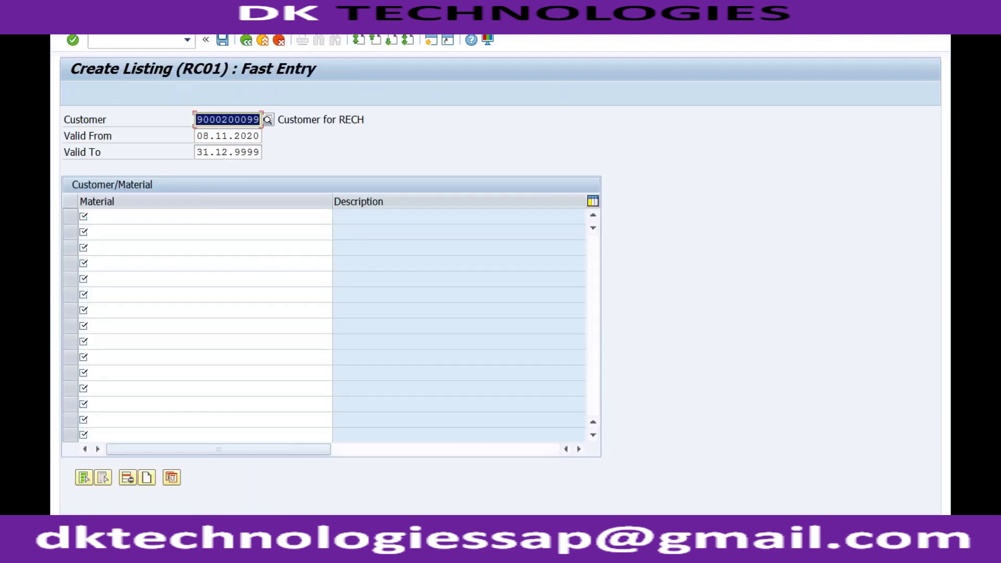
pyautogui.click(246, 41)
pyautogui.click(246, 42)
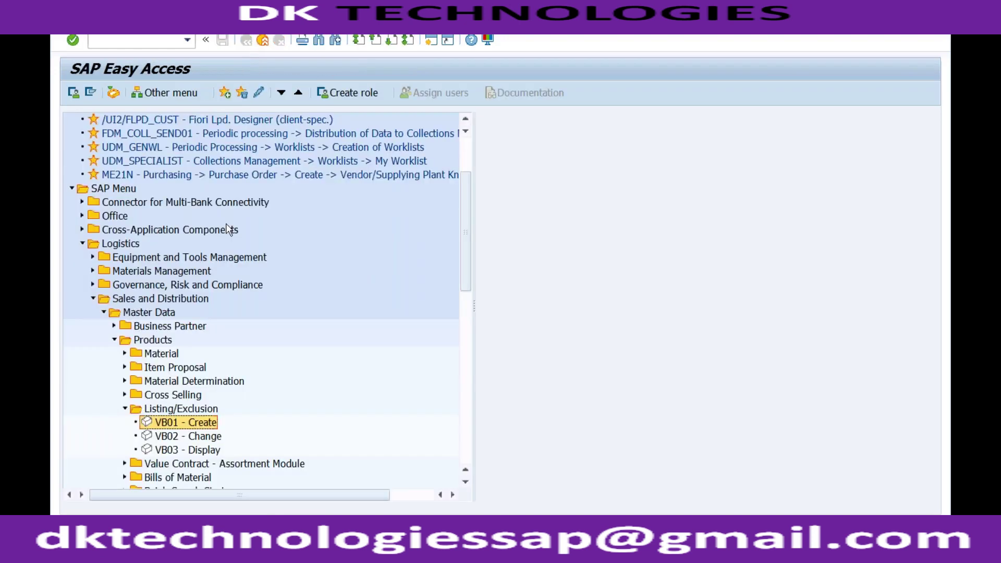
# Display the existing RC01 listing records for the RECH customer and material TRADING_GOODS, and examine the listed material.
pyautogui.doubleClick(191, 451)
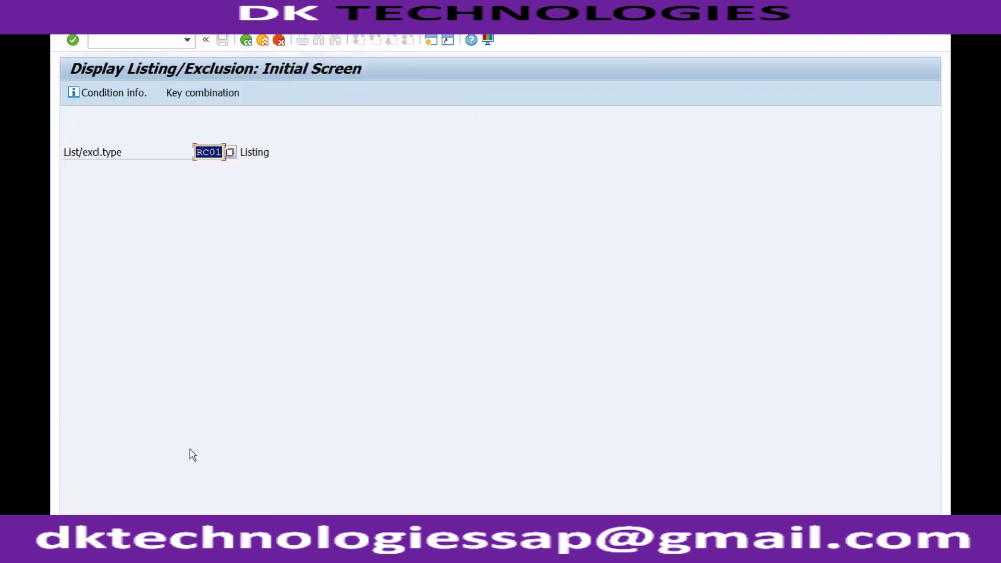
pyautogui.press('Return')
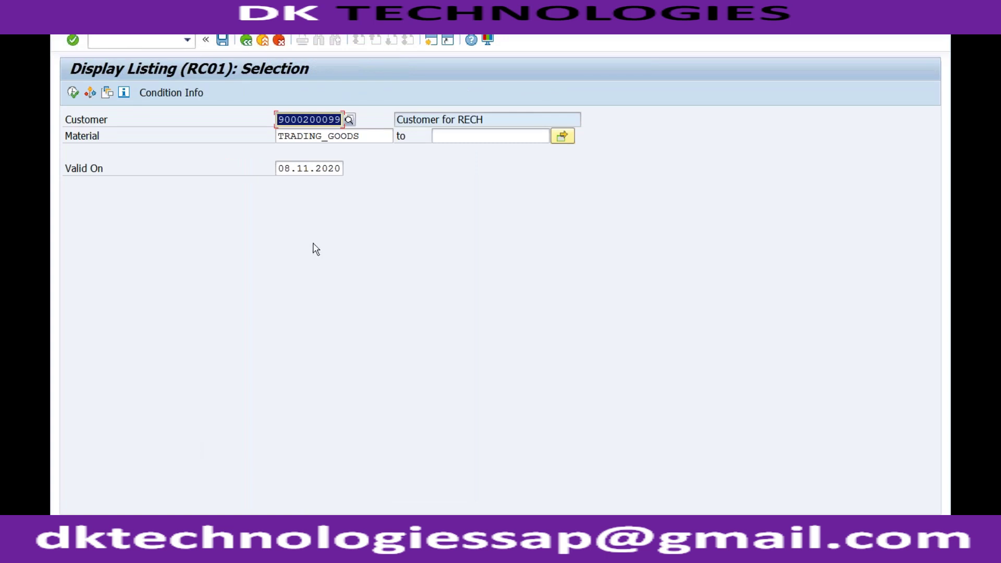
pyautogui.click(316, 117)
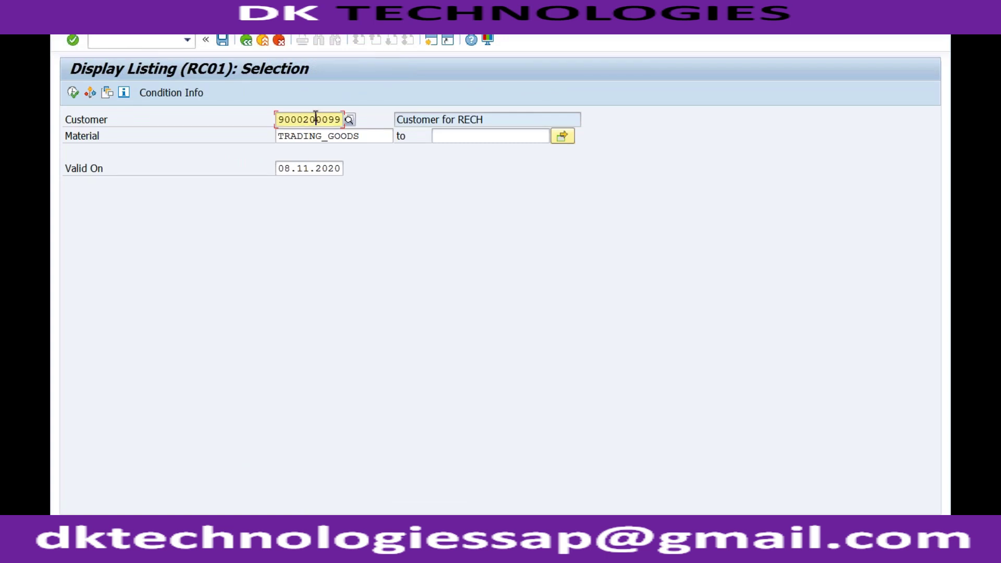
pyautogui.click(367, 137)
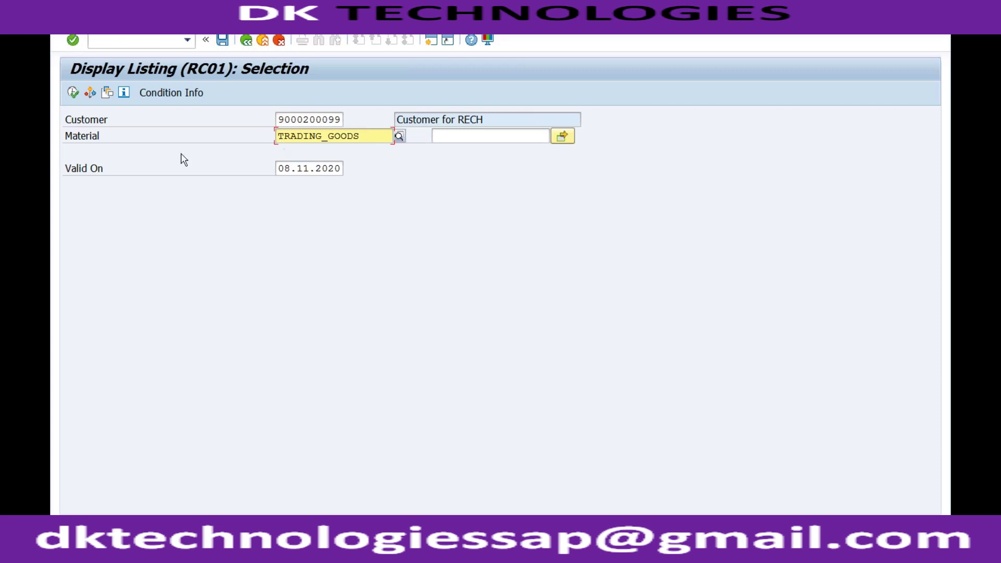
pyautogui.click(73, 94)
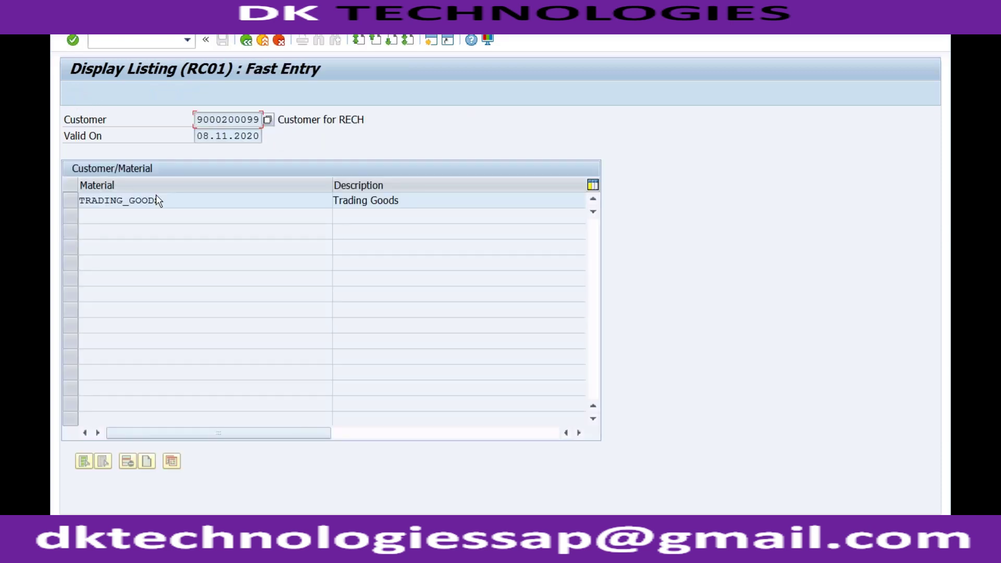
pyautogui.click(203, 201)
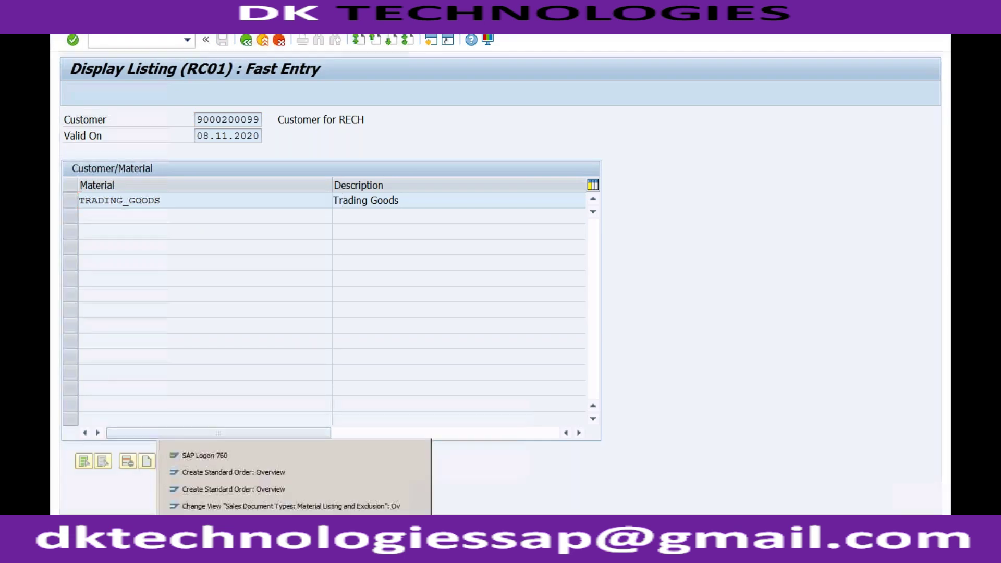
# Return to the open standard sales order and add item TRADING_GOODS2 with order quantity 1.
pyautogui.click(286, 472)
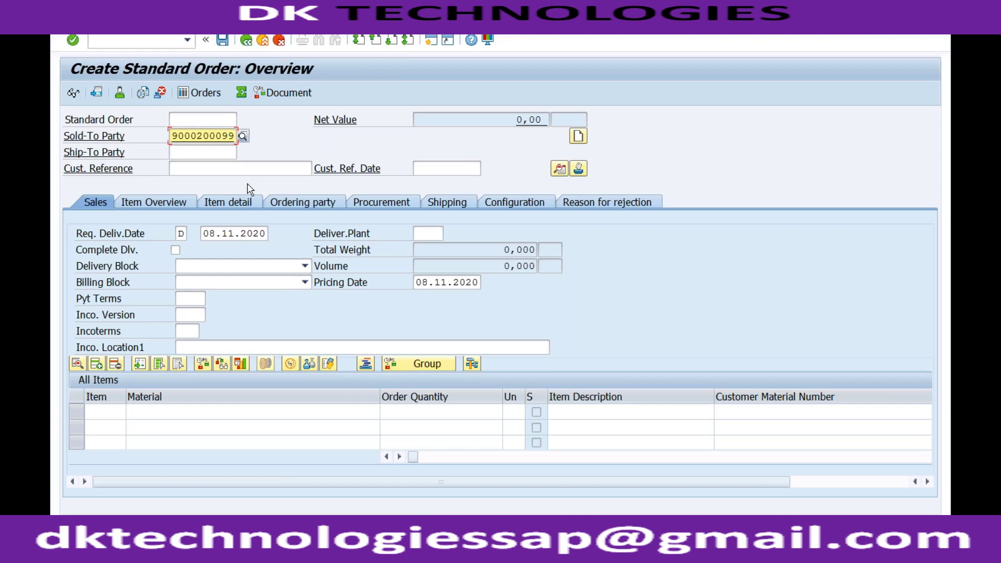
pyautogui.click(172, 417)
pyautogui.press('Down')
pyautogui.press('Return')
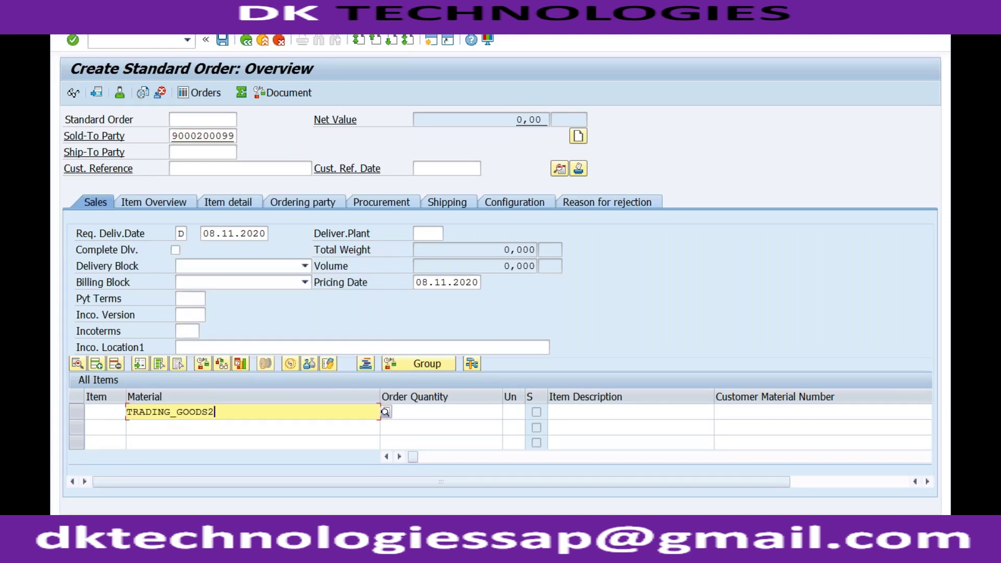
pyautogui.press('Tab')
pyautogui.write('1')
pyautogui.press('Return')
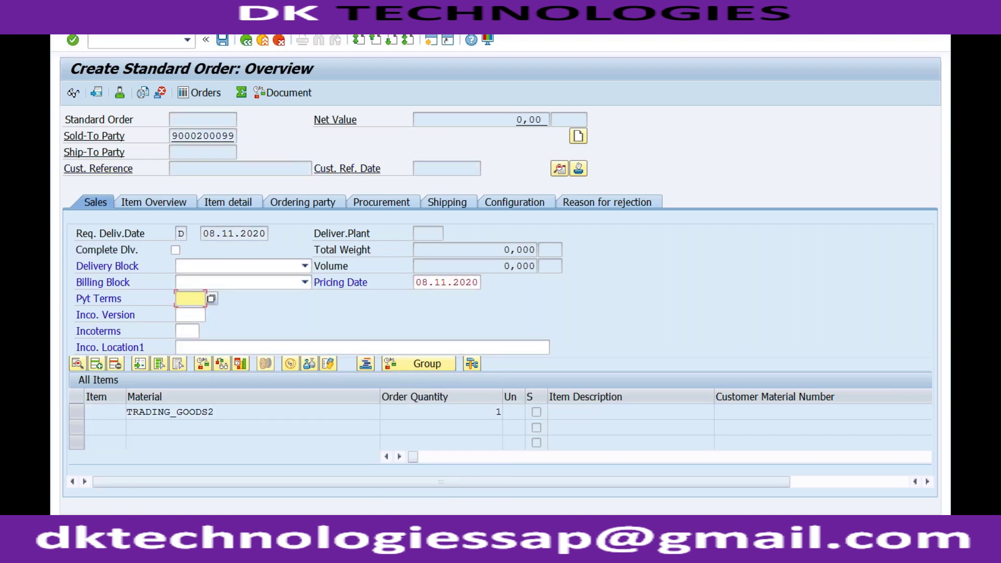
pyautogui.press('Return')
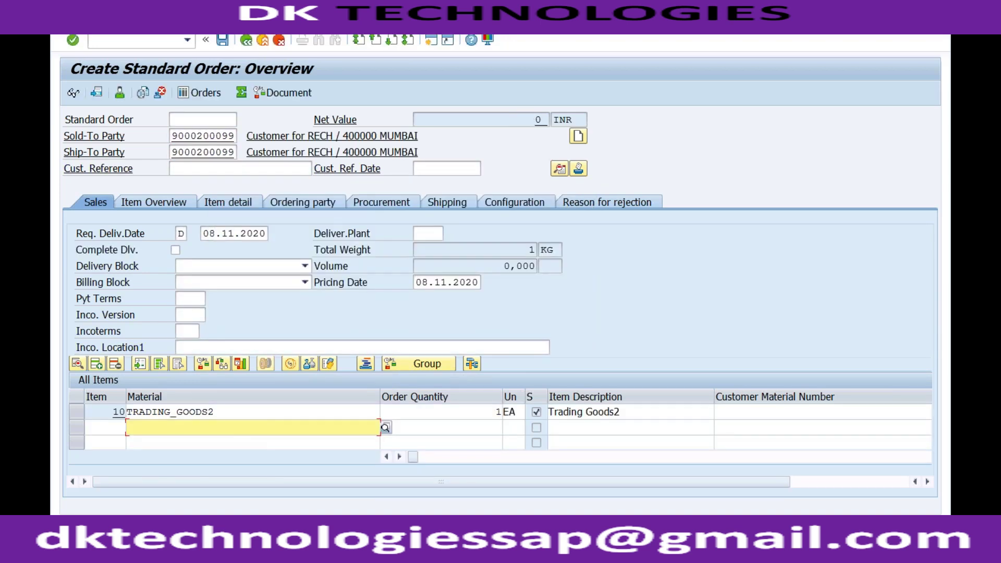
# Add pricing condition ZPR4 with an amount of 1.000 INR to the TRADING_GOODS2 item and return to the order overview.
pyautogui.doubleClick(198, 412)
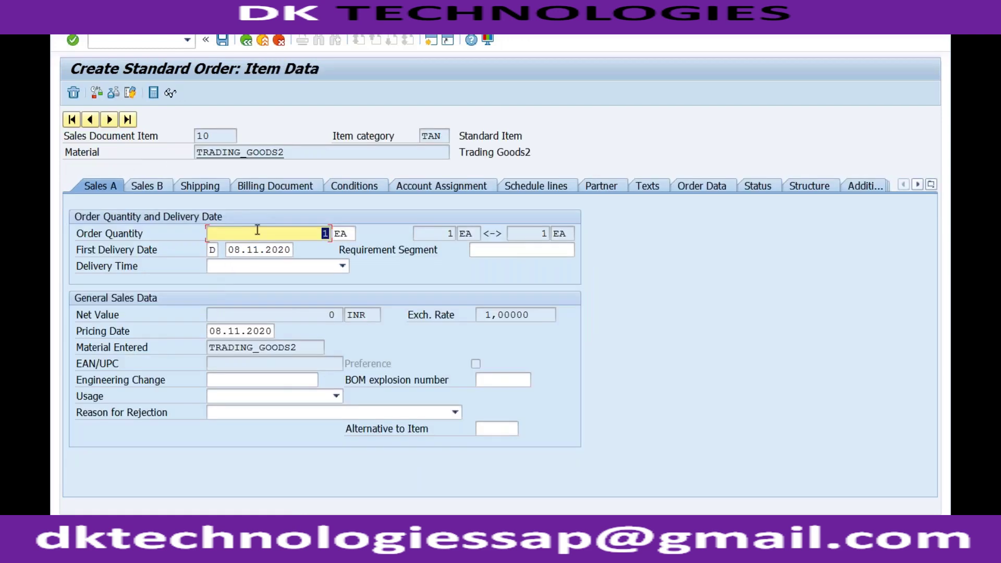
pyautogui.click(337, 187)
pyautogui.press('Down')
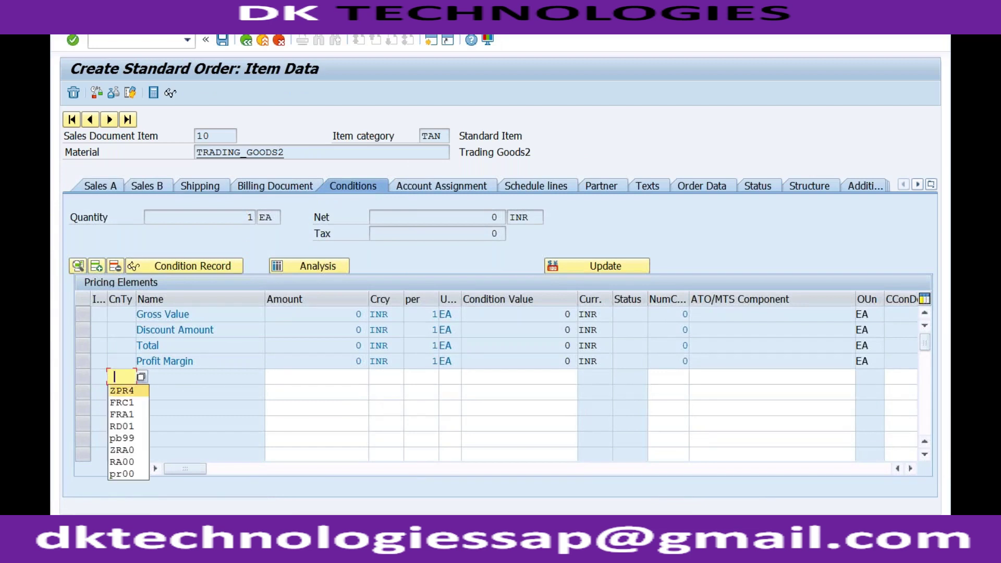
pyautogui.press('Return')
pyautogui.press('Tab')
pyautogui.press('Down')
pyautogui.press('Return')
pyautogui.press('Return')
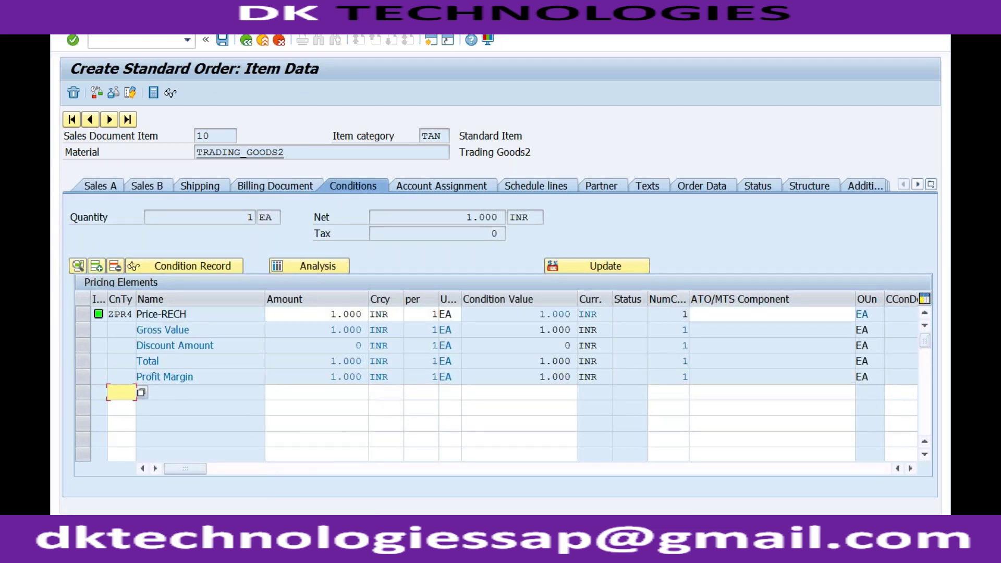
pyautogui.click(247, 41)
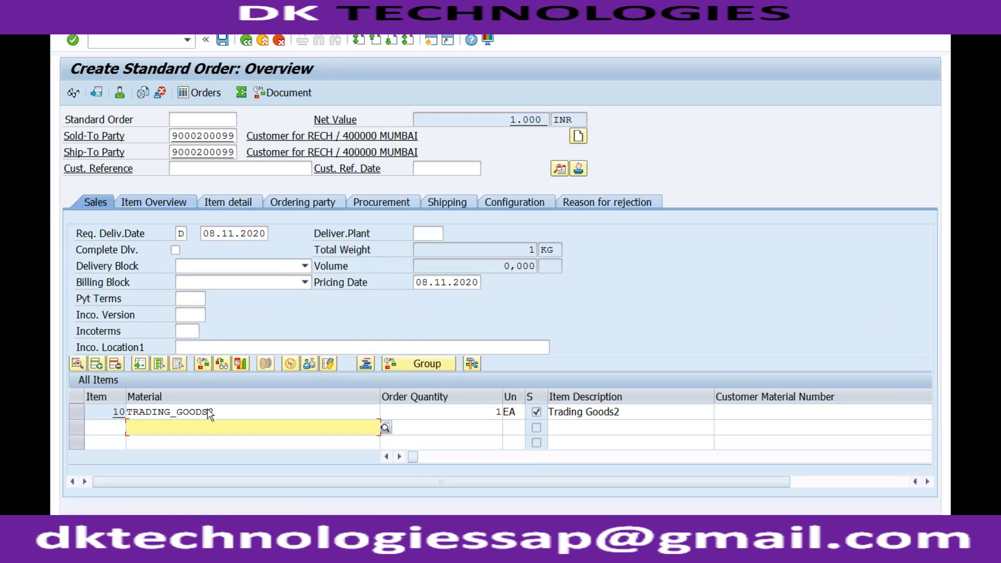
# In the customizing session, check the listing and exclusion procedures assigned to ZOR, and return to the IMG structure.
pyautogui.click(294, 552)
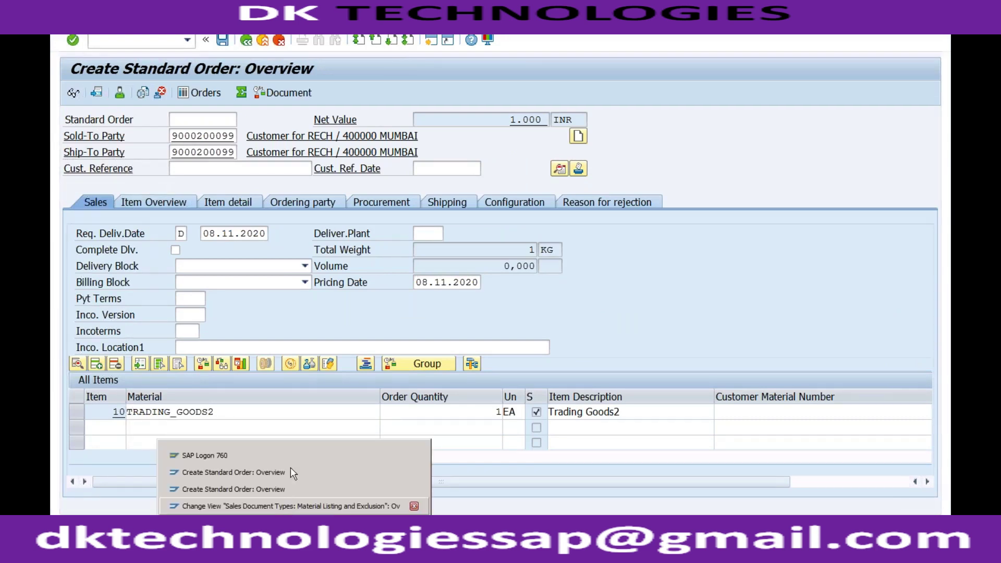
pyautogui.click(282, 505)
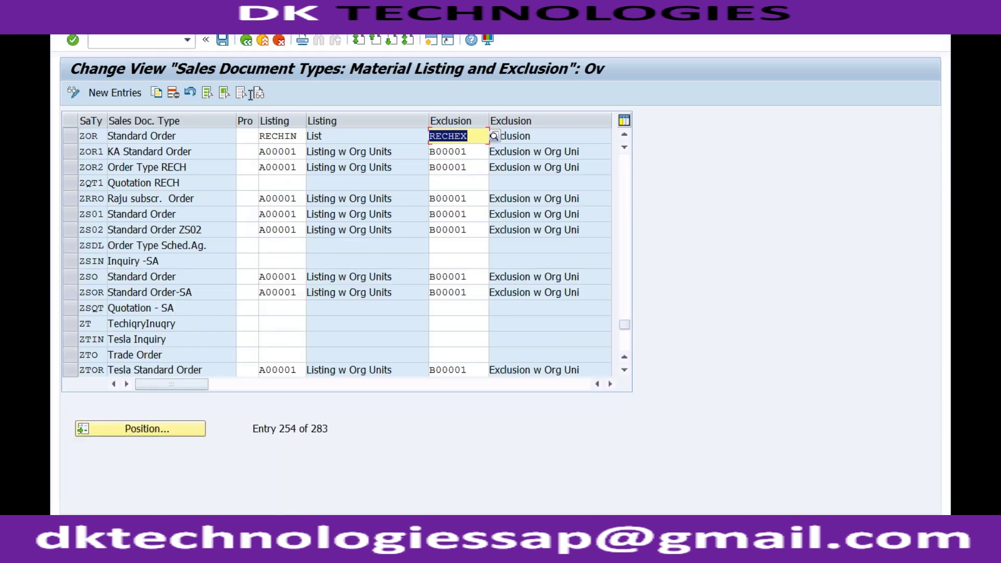
pyautogui.click(285, 136)
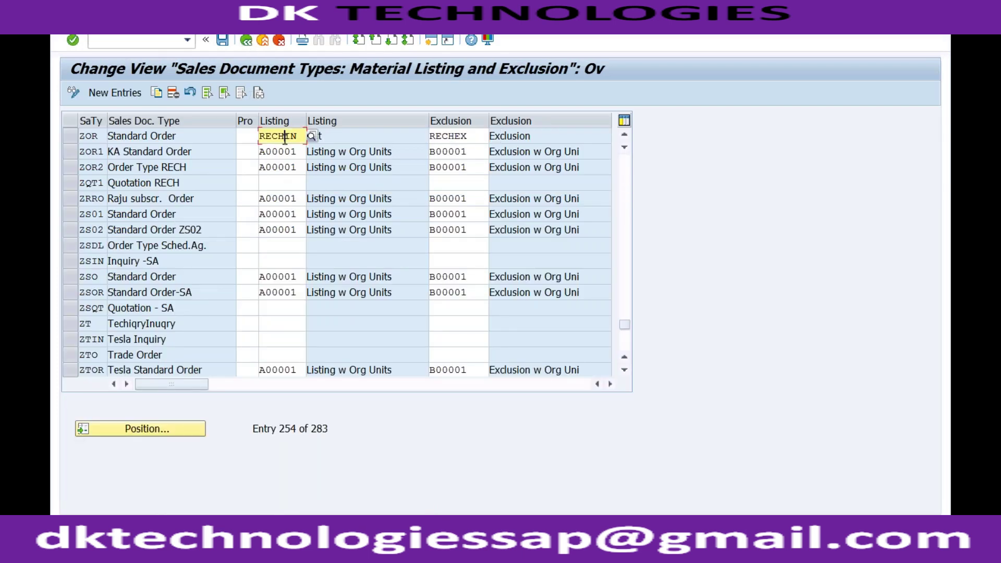
pyautogui.click(446, 136)
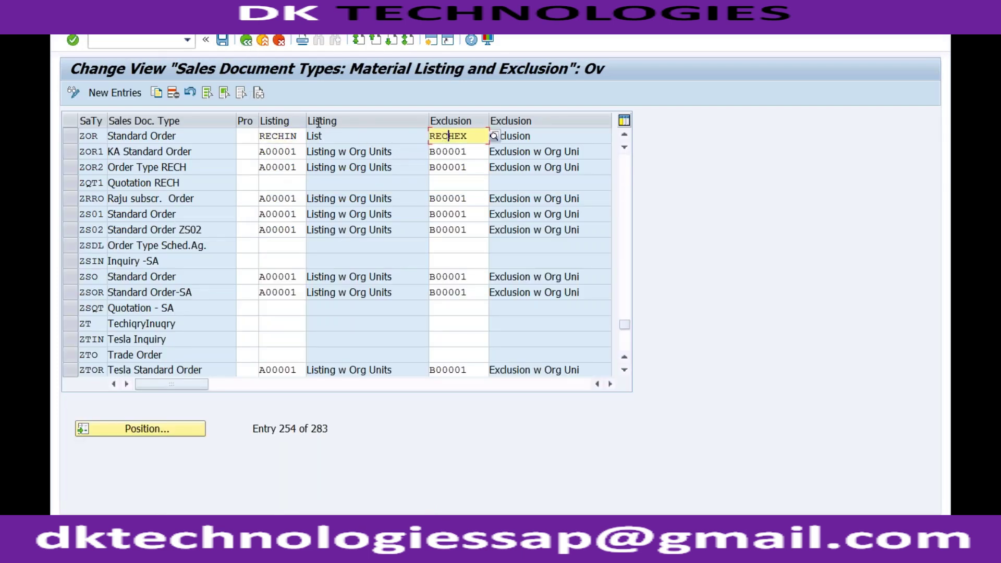
pyautogui.click(246, 40)
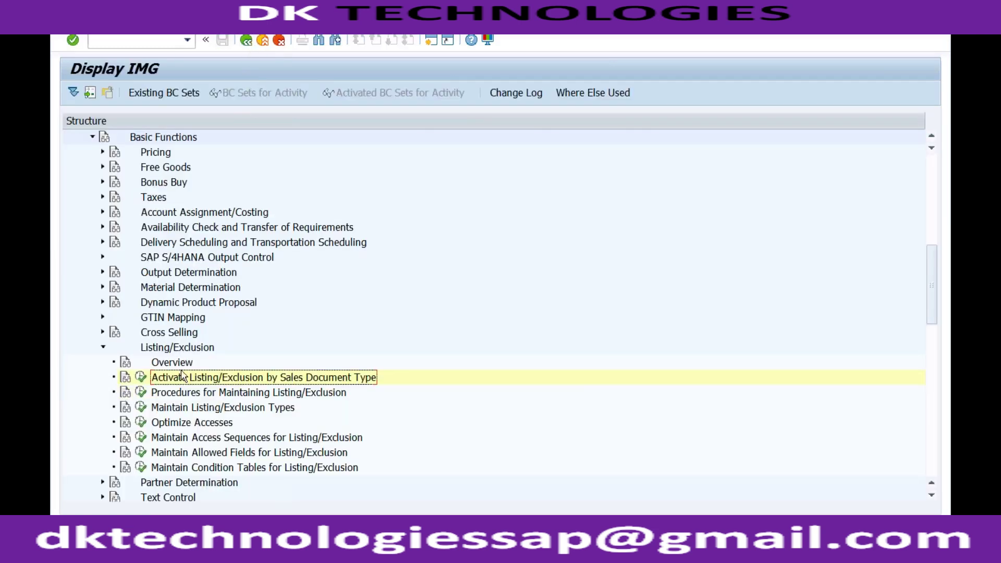
# Check the access sequence assigned to listing type RC01 and the optimized accesses for listing/exclusion.
pyautogui.click(142, 410)
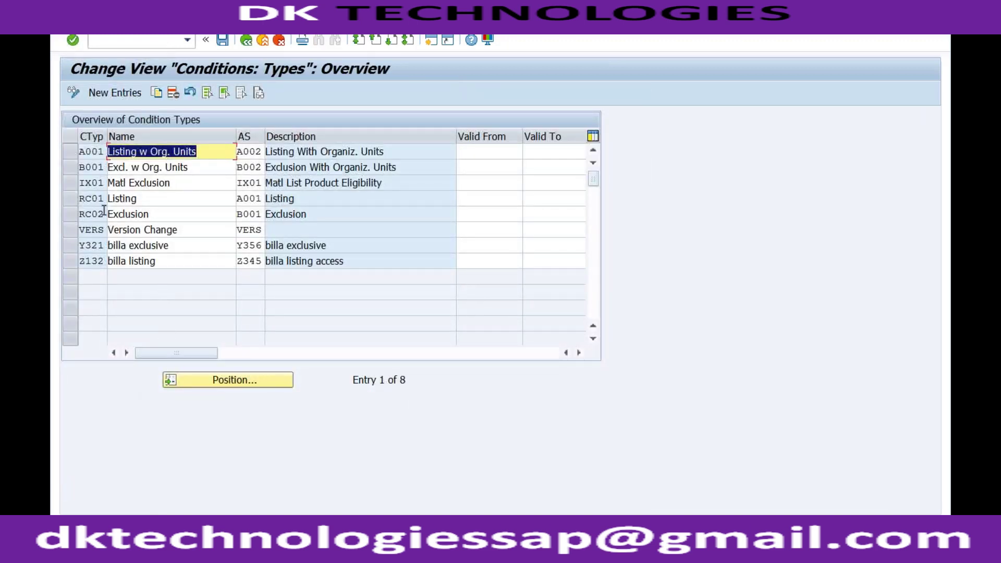
pyautogui.click(256, 199)
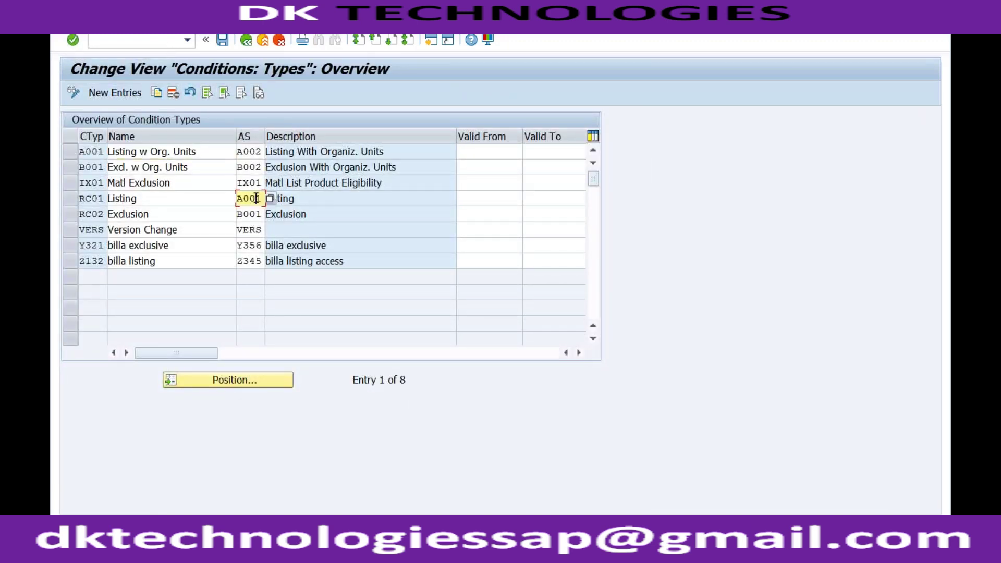
pyautogui.click(245, 41)
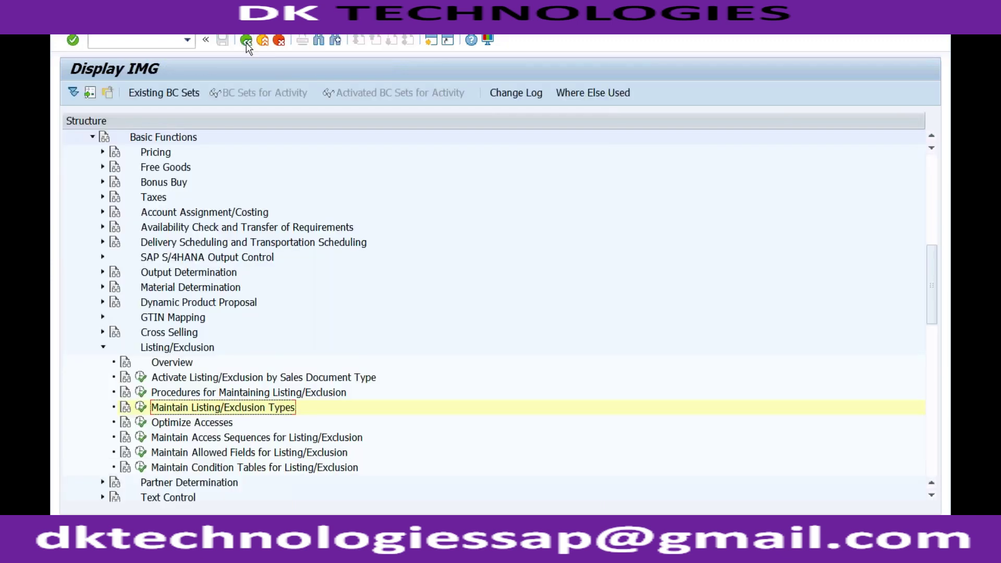
pyautogui.click(141, 423)
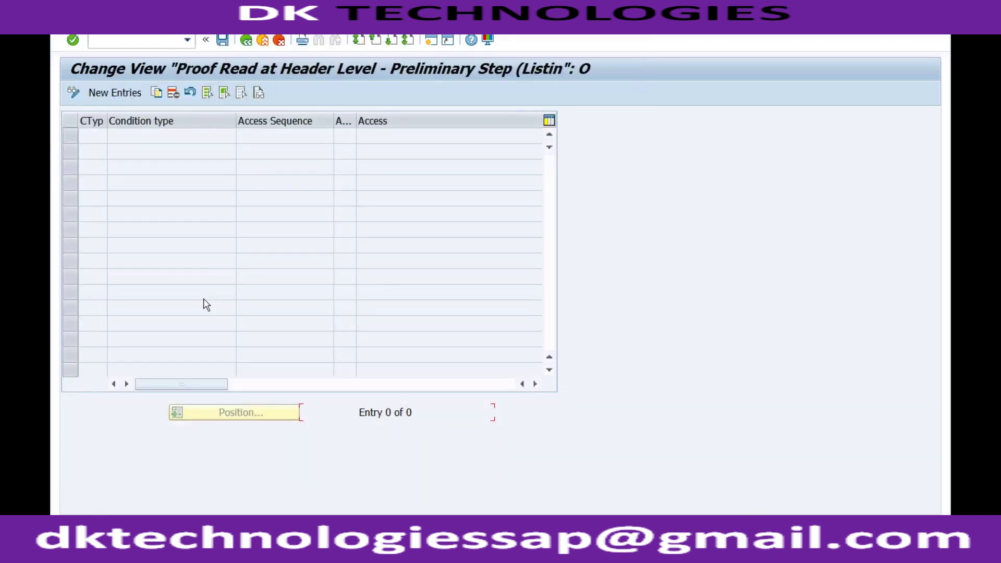
pyautogui.click(246, 40)
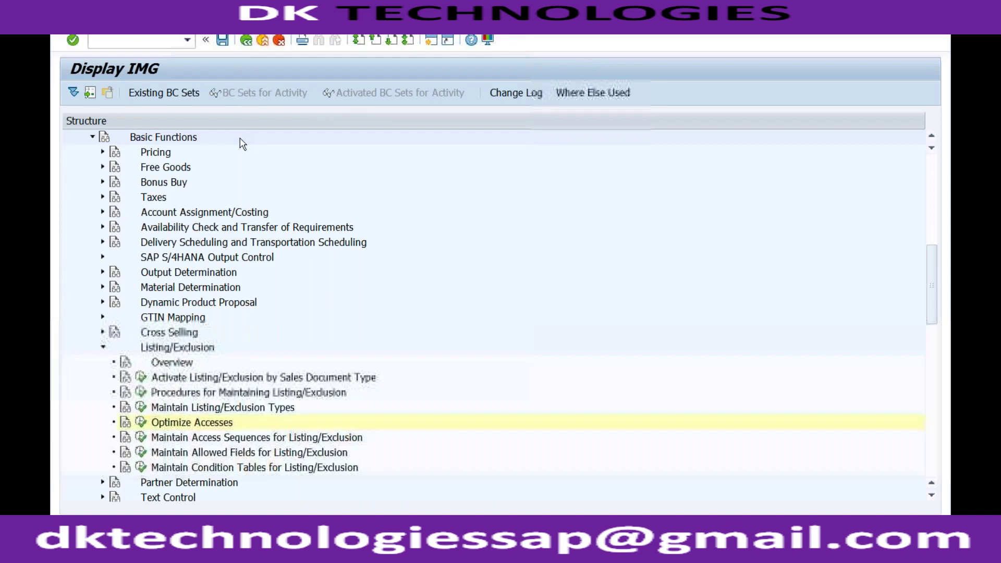
# Open the control data of exclusion procedure RECHEX in the listing/exclusion procedures.
pyautogui.click(141, 392)
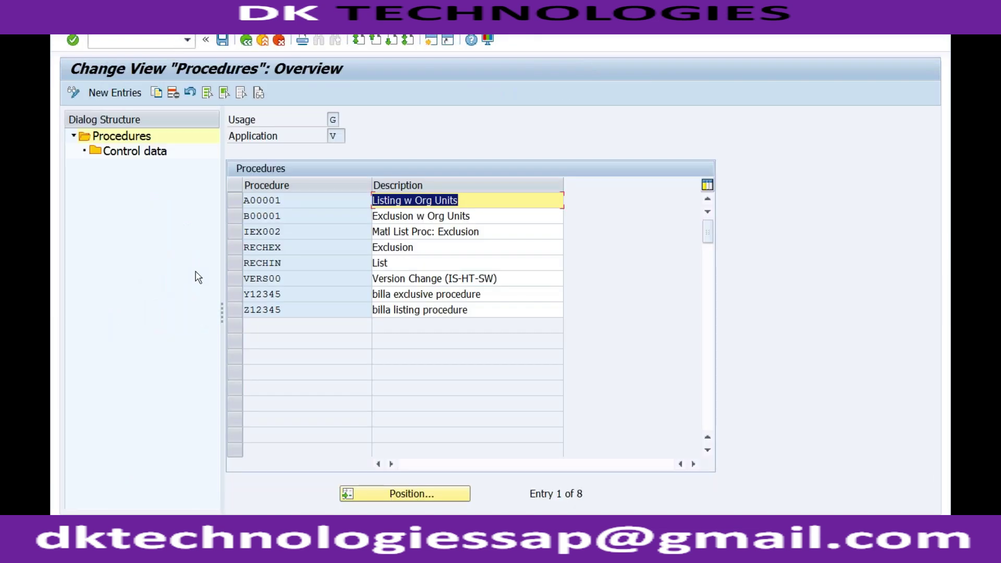
pyautogui.click(236, 246)
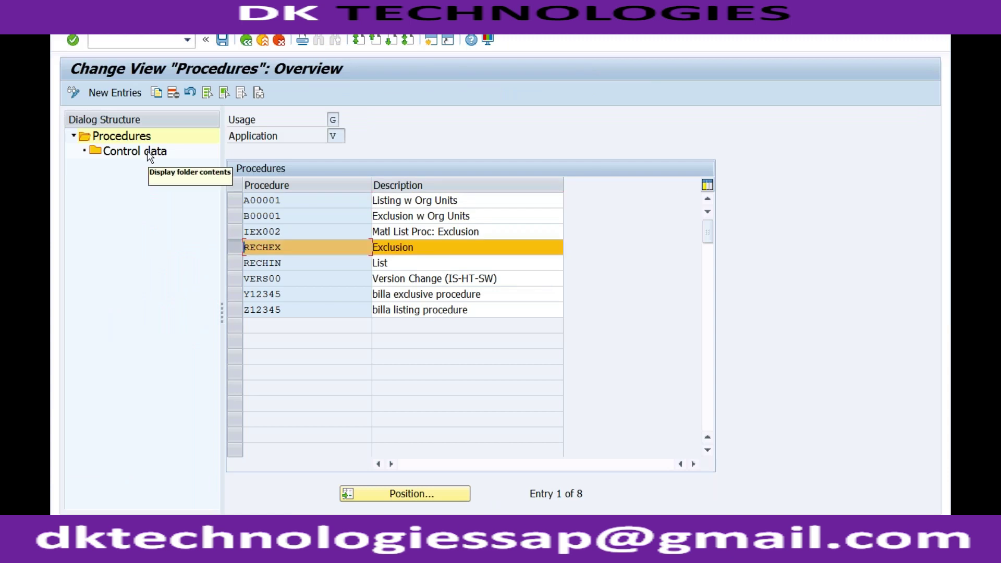
pyautogui.click(150, 155)
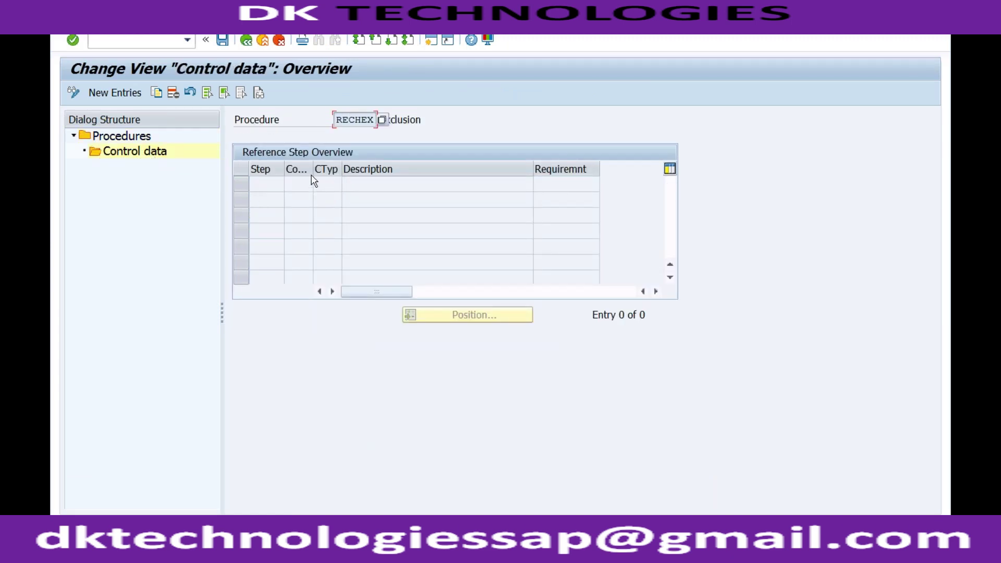
pyautogui.click(364, 121)
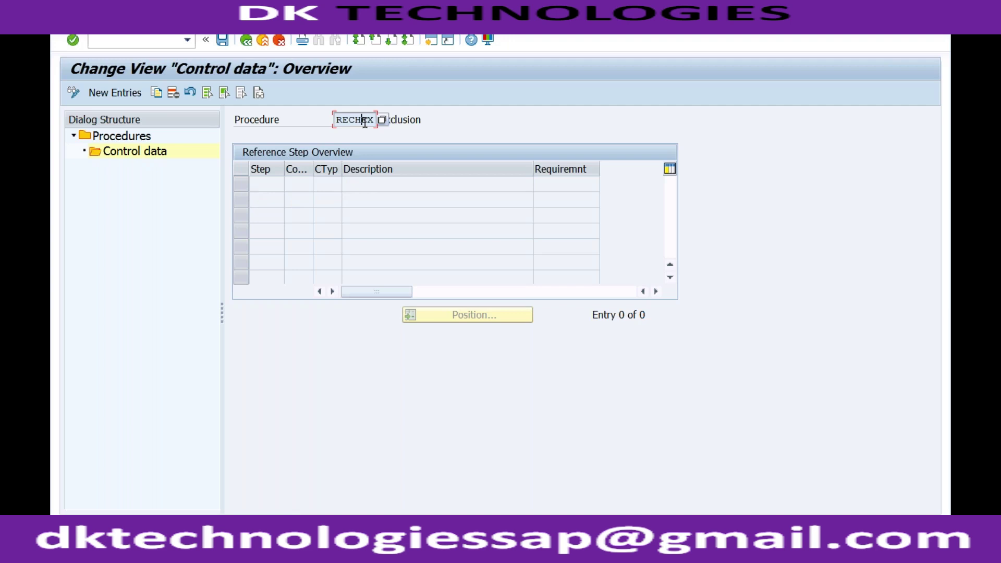
# Add a control data entry to RECHEX with step 1, counter 0 and condition type RC02, and save it.
pyautogui.click(115, 92)
pyautogui.write('1')
pyautogui.press('Tab')
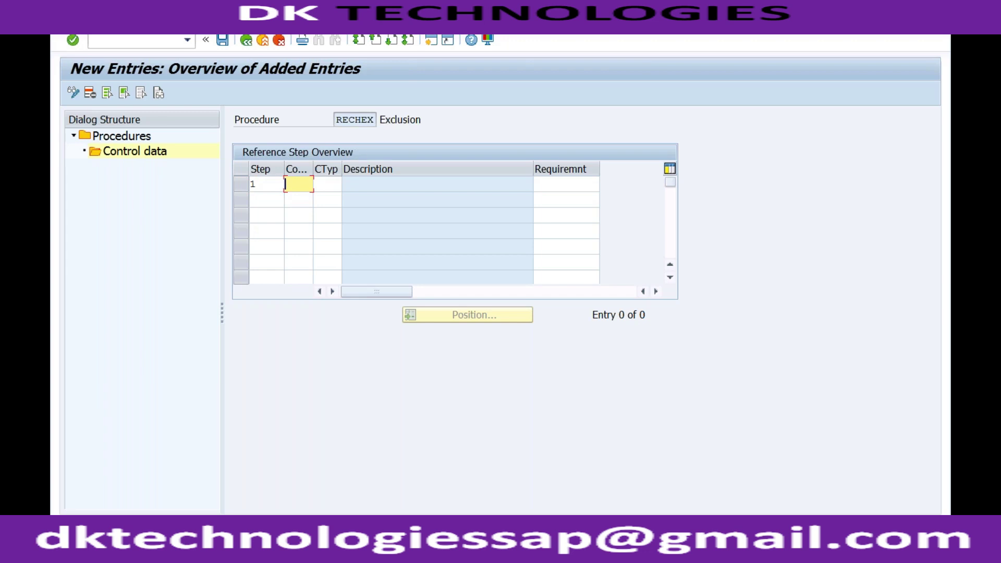
pyautogui.write('02')
pyautogui.press('Return')
pyautogui.press('Tab')
pyautogui.press('BackSpace')
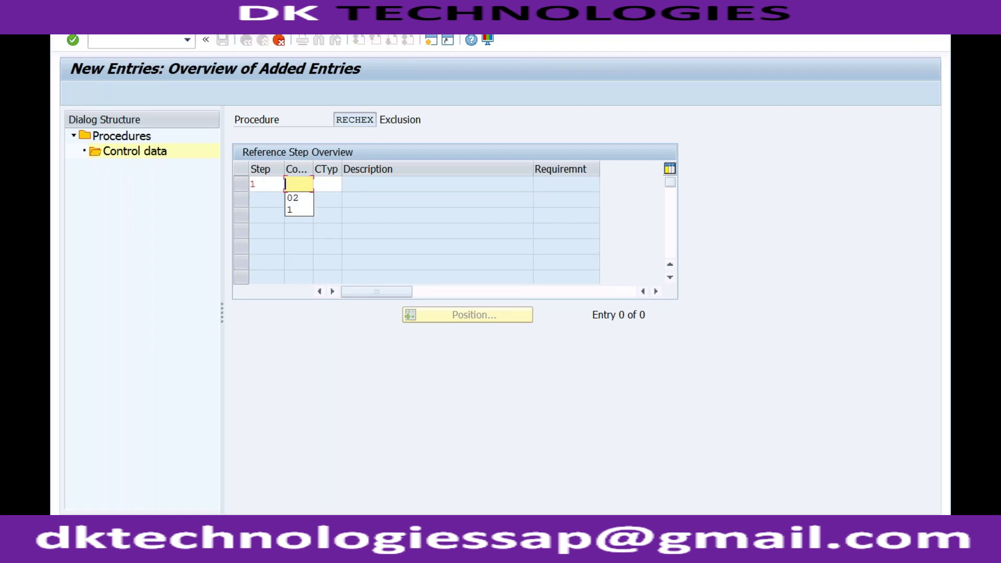
pyautogui.click(329, 187)
pyautogui.write('RC02')
pyautogui.press('Return')
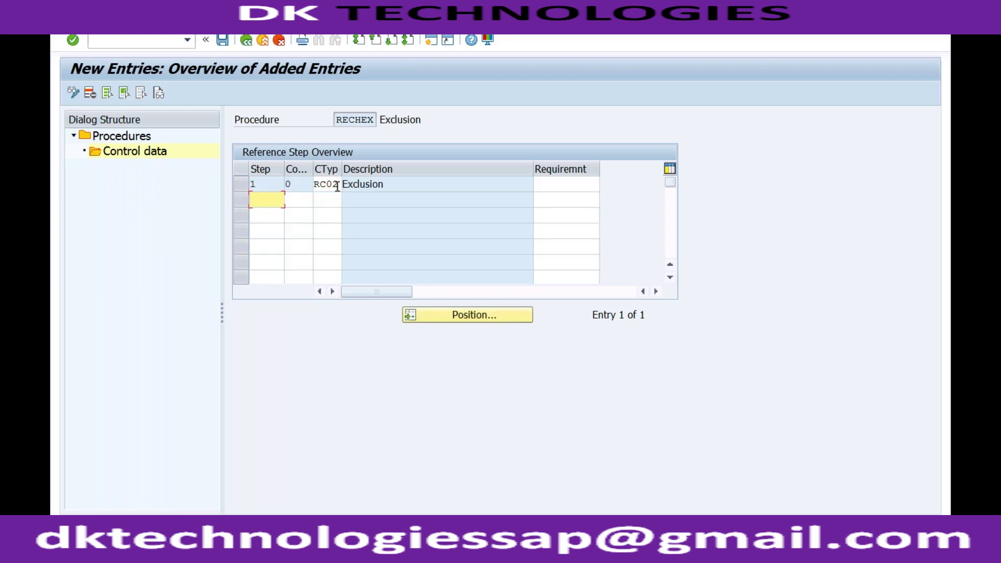
pyautogui.click(297, 134)
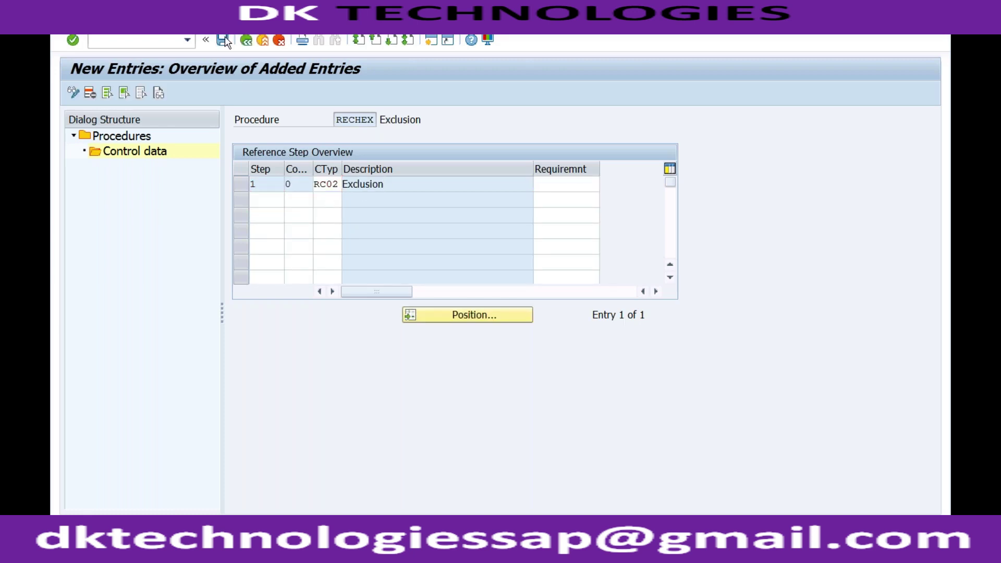
pyautogui.click(225, 42)
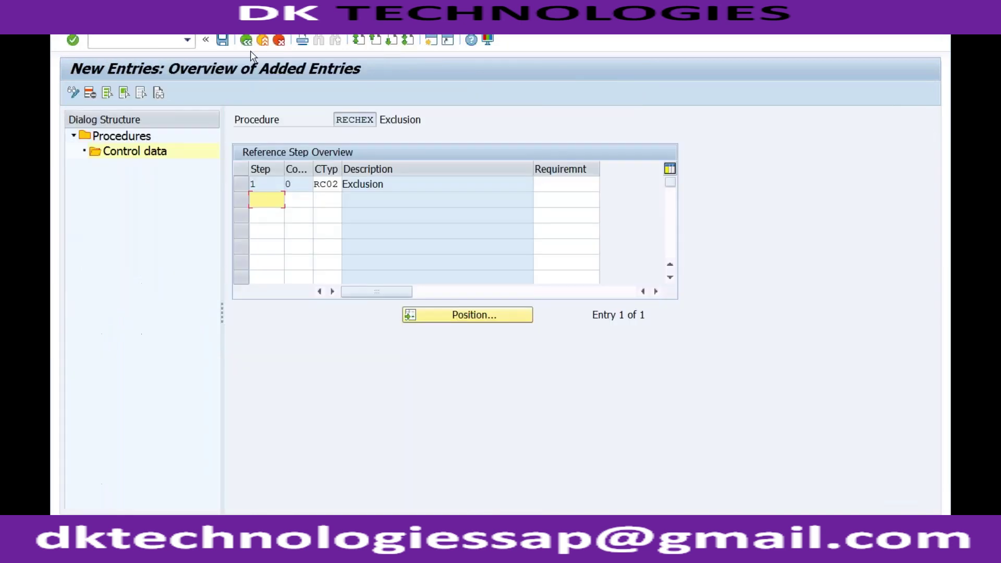
# Return to the procedures overview and open new control data entries for listing procedure RECHIN.
pyautogui.click(246, 41)
pyautogui.click(246, 41)
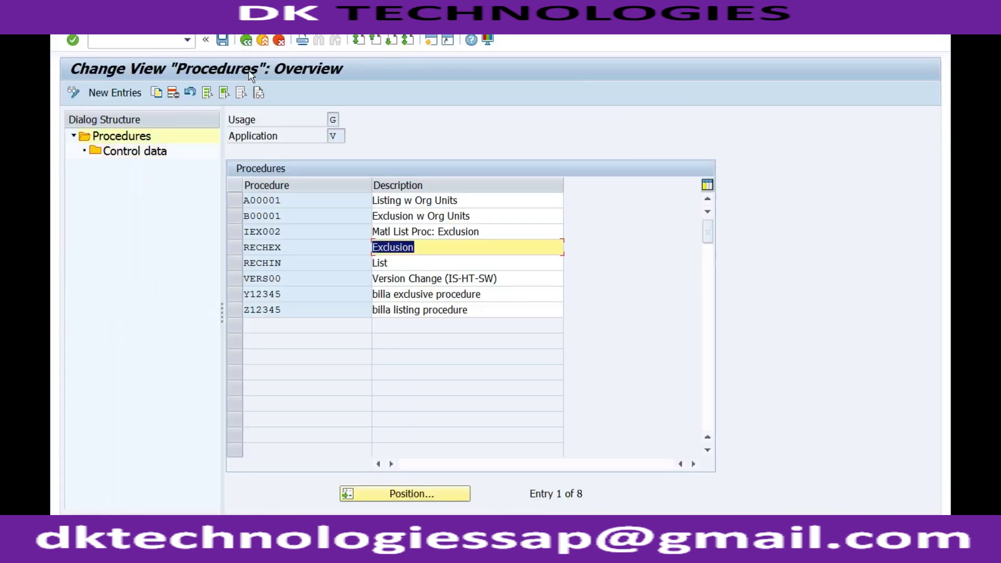
pyautogui.click(245, 263)
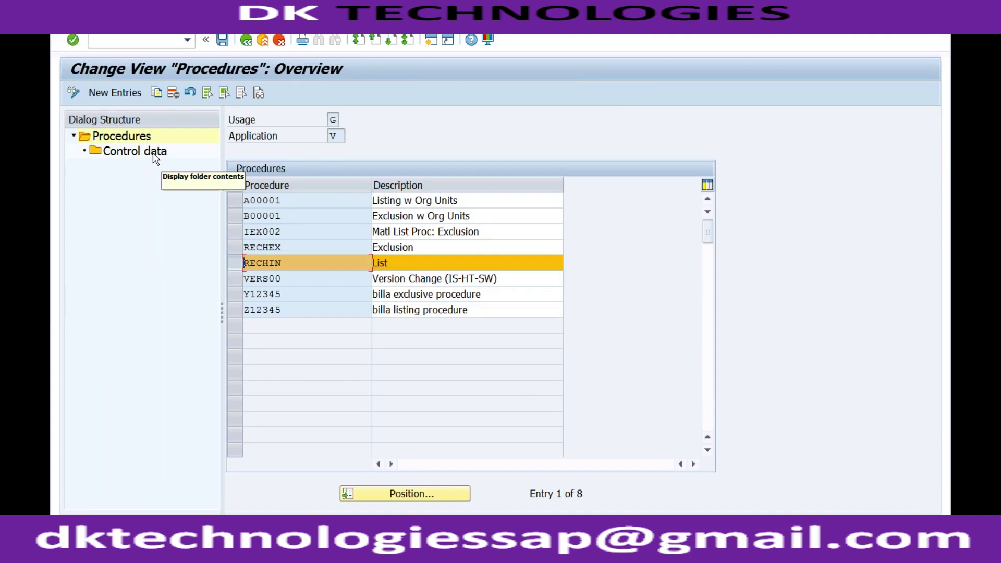
pyautogui.doubleClick(154, 153)
pyautogui.click(126, 94)
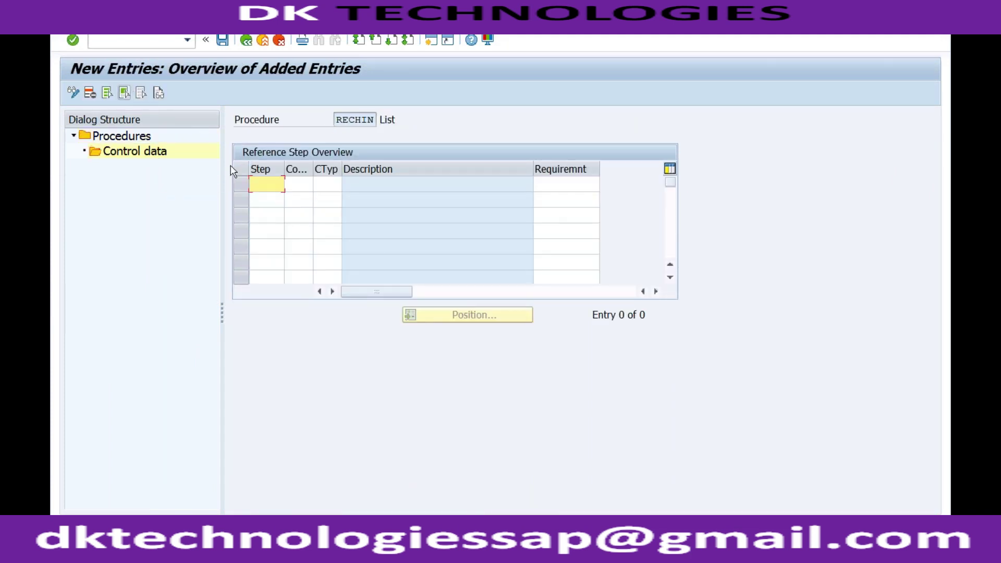
# Add a control data entry to RECHIN with step 1, counter 0 and condition type RC01.
pyautogui.write('1')
pyautogui.press('Tab')
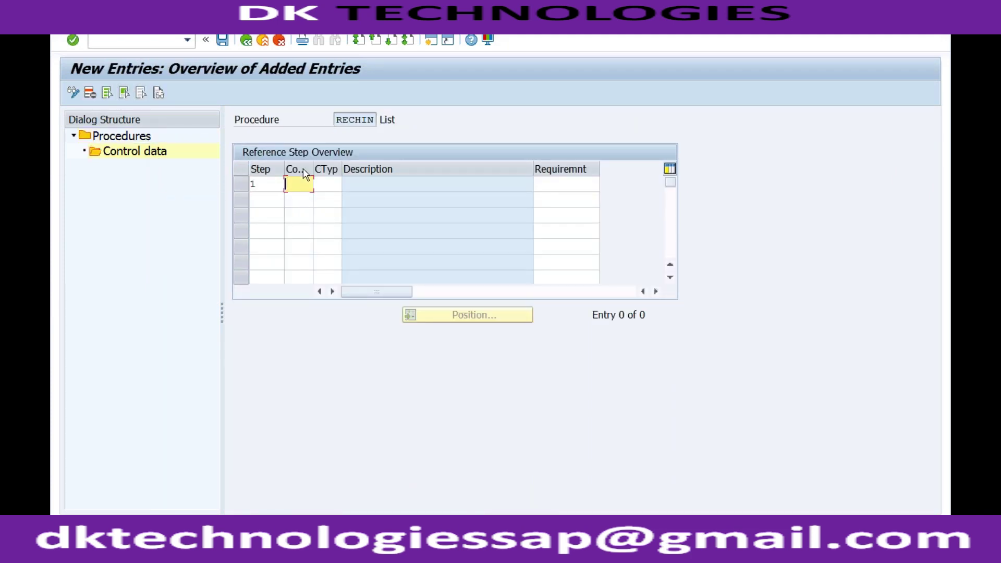
pyautogui.press('Tab')
pyautogui.write('rc01')
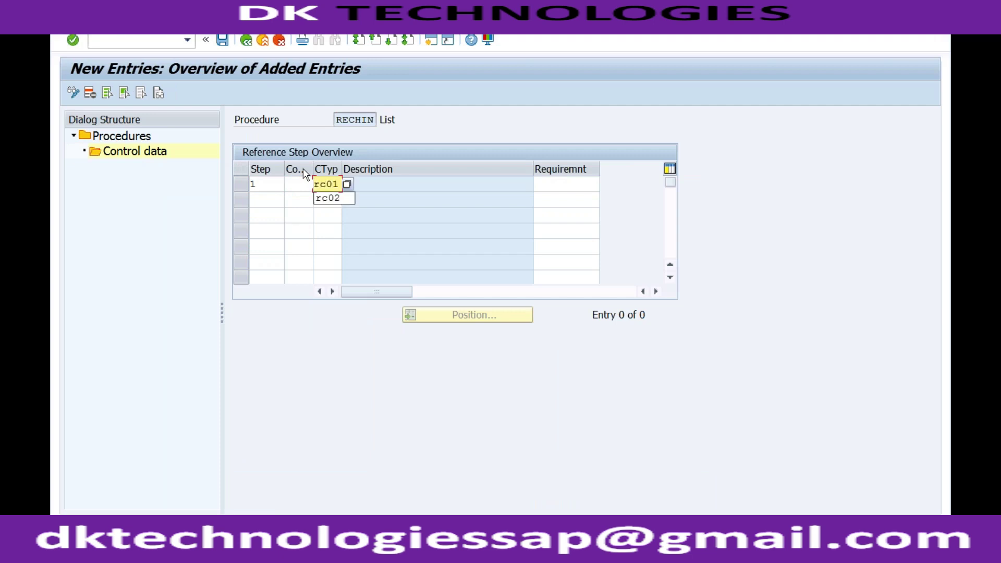
pyautogui.press('Return')
pyautogui.click(408, 186)
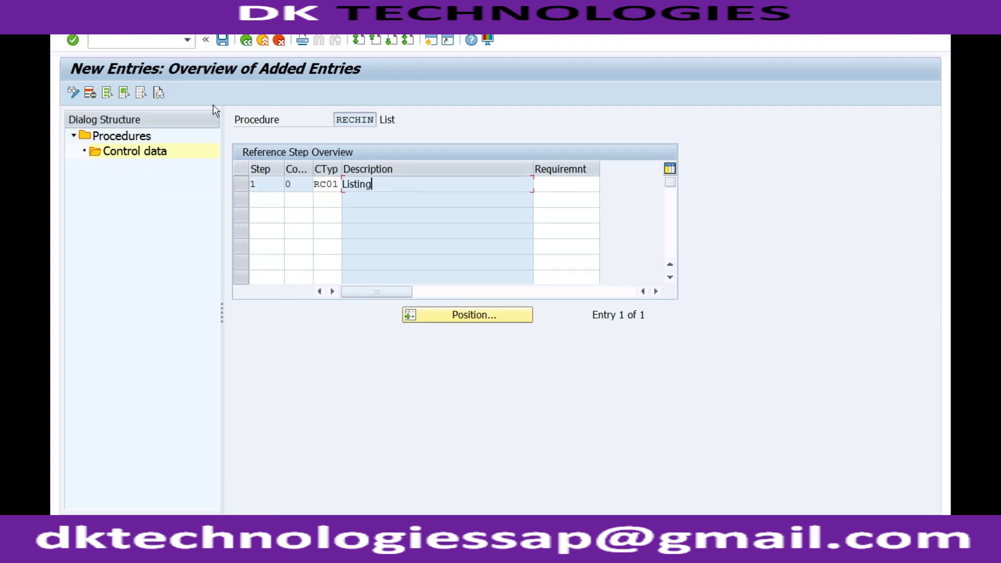
pyautogui.press('Return')
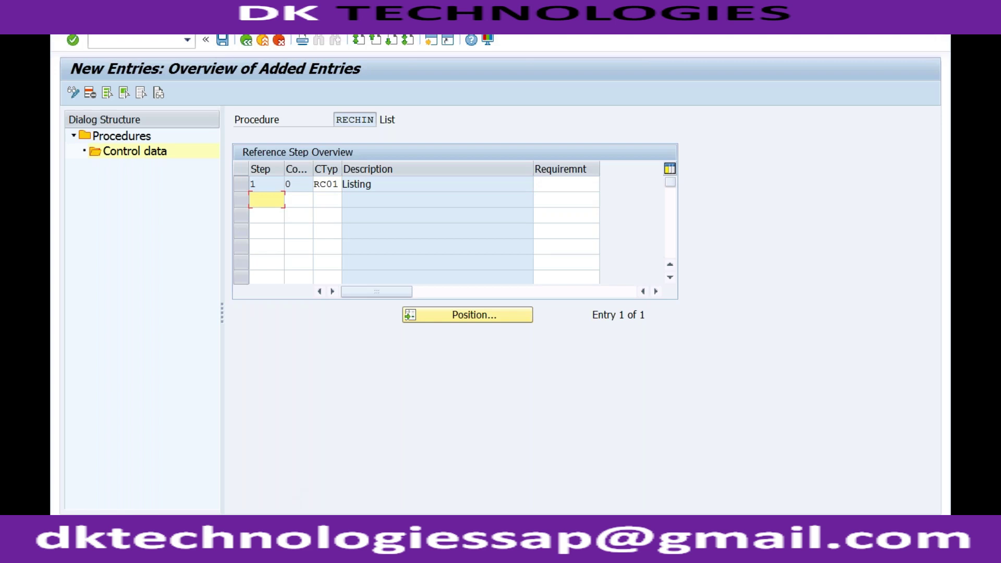
# Switch to the sales order session and start a new ZOR standard order with transaction VA01, discarding the open one.
pyautogui.moveTo(294, 553)
pyautogui.click(260, 475)
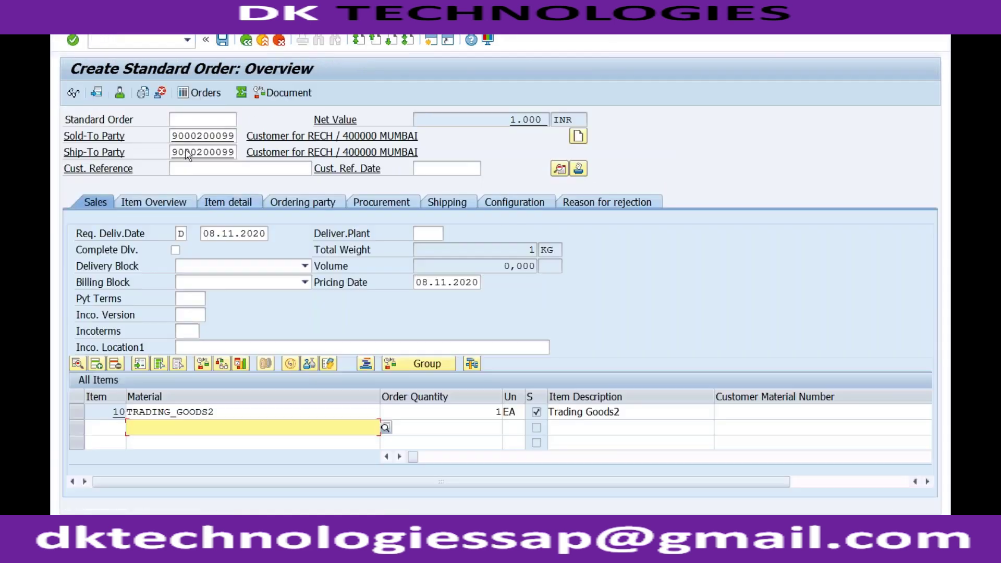
pyautogui.click(160, 46)
pyautogui.write('/nva01')
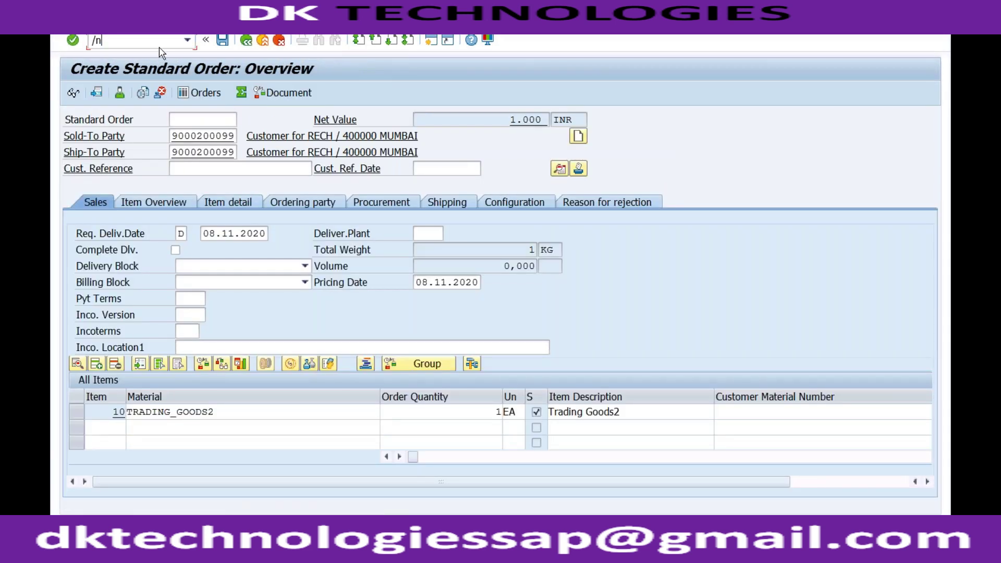
pyautogui.press('Return')
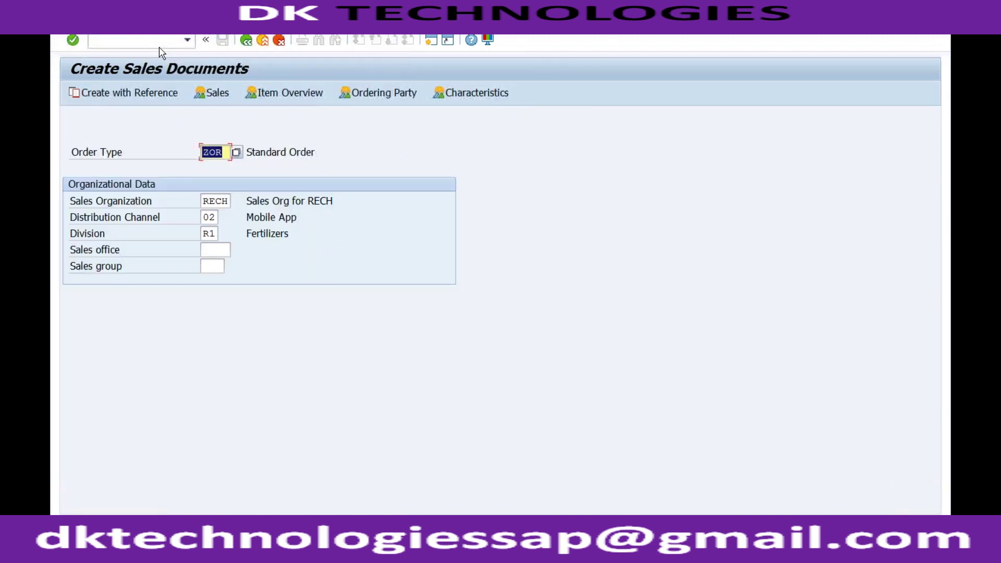
pyautogui.press('Return')
pyautogui.press('BackSpace')
pyautogui.press('Return')
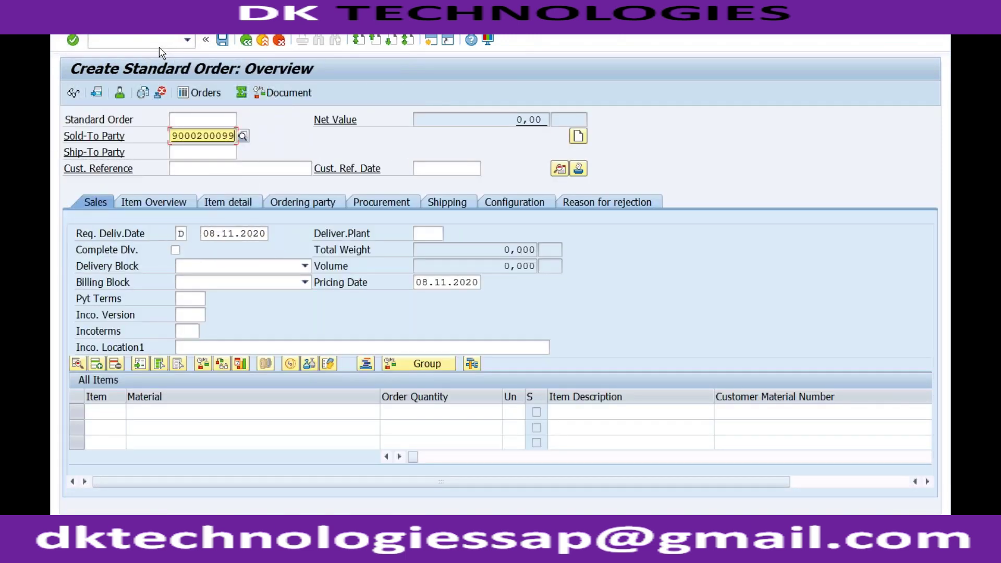
# Enter material TRADING_GOODS2 in the first item line of the new standard order and submit the entry.
pyautogui.click(230, 412)
pyautogui.press('BackSpace')
pyautogui.press('Down')
pyautogui.press('Down')
pyautogui.press('Down')
pyautogui.press('Return')
pyautogui.press('Return')
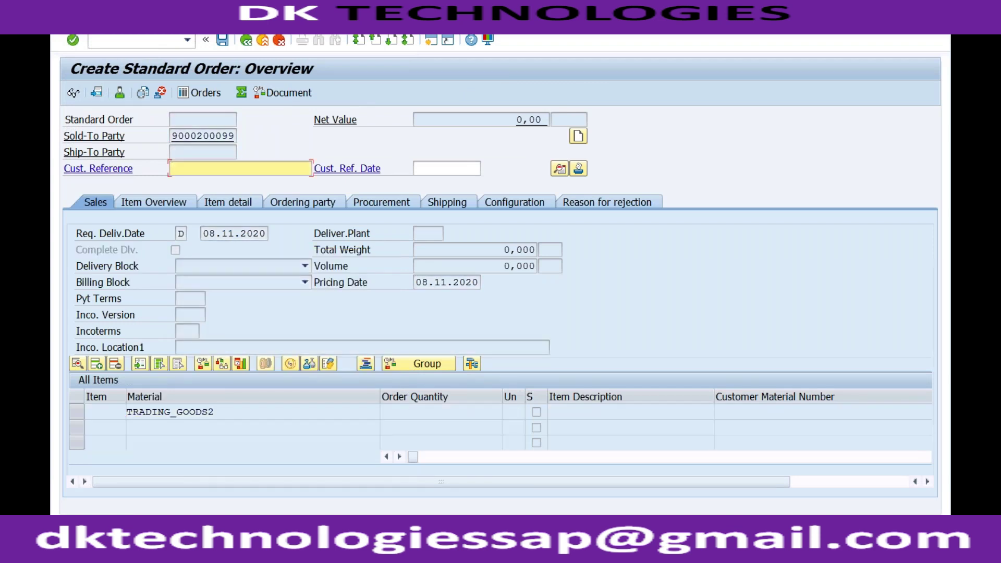